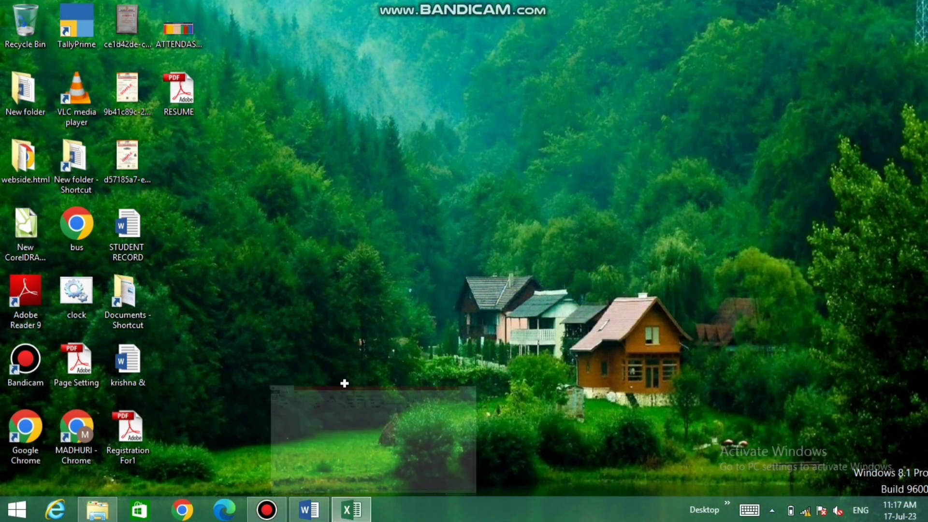
Restore the FEES RACEIPT 2023 Excel window from the taskbar.
click(344, 383)
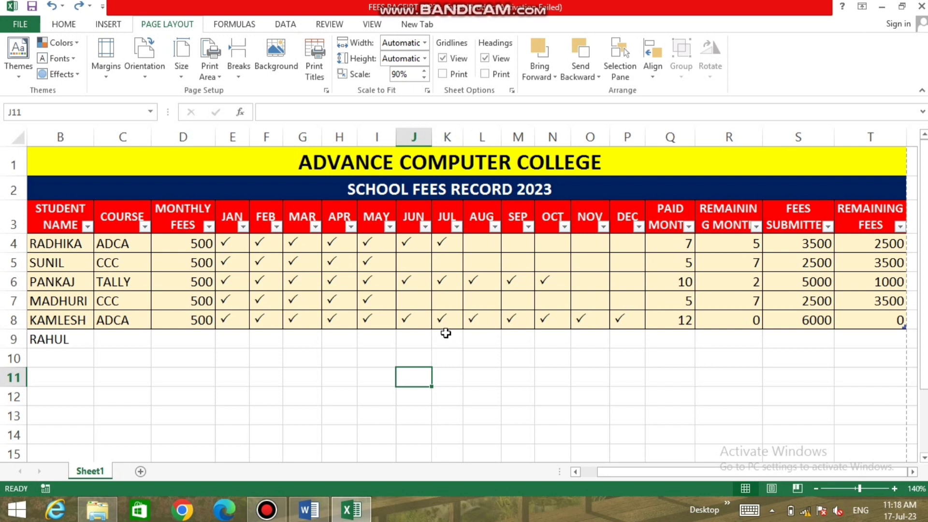
Replace RAHUL in B9 with KOMAL, course ADCA, monthly fee 500.
click(57, 341)
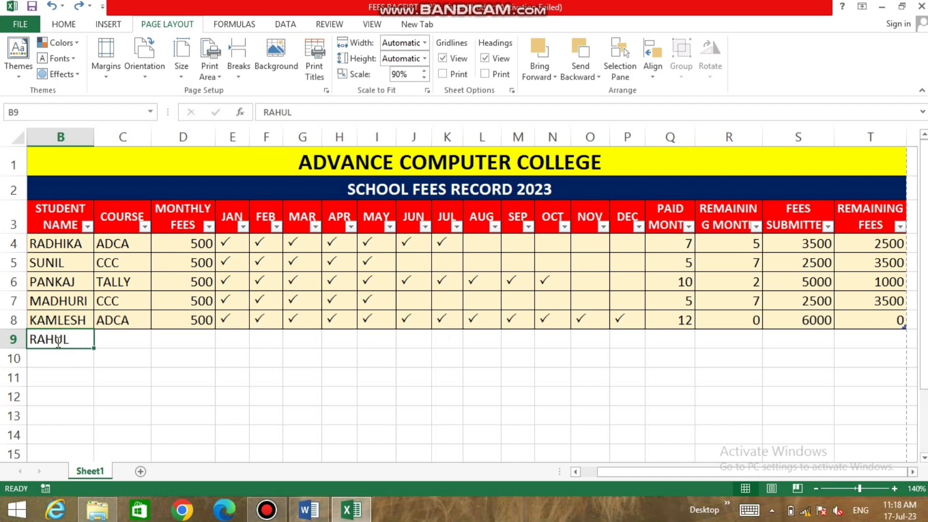
text(KOMAL)
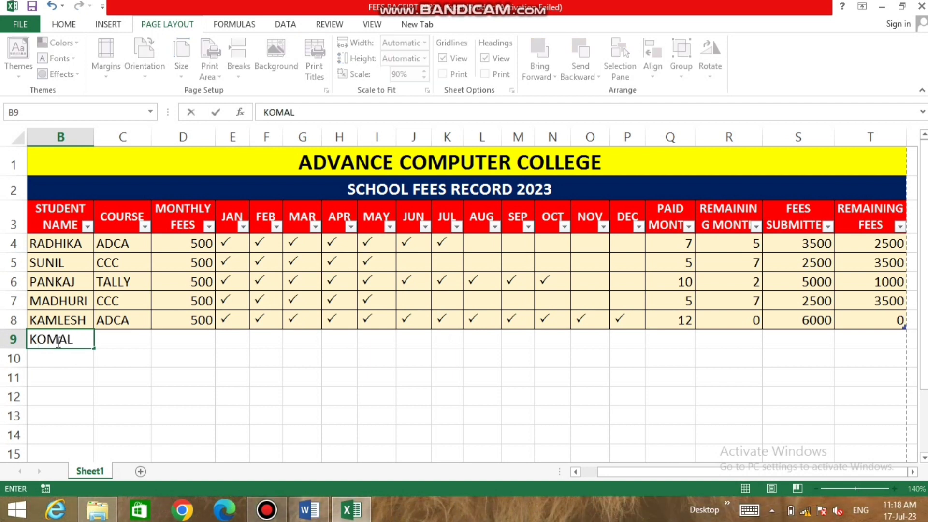
key(ctrl+Return)
key(Tab)
text(AD)
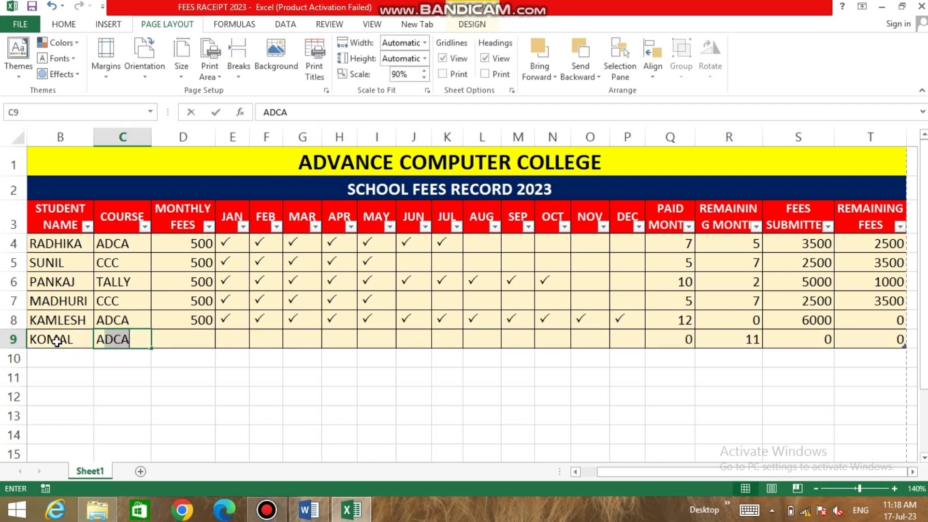
text(CA)
key(Tab)
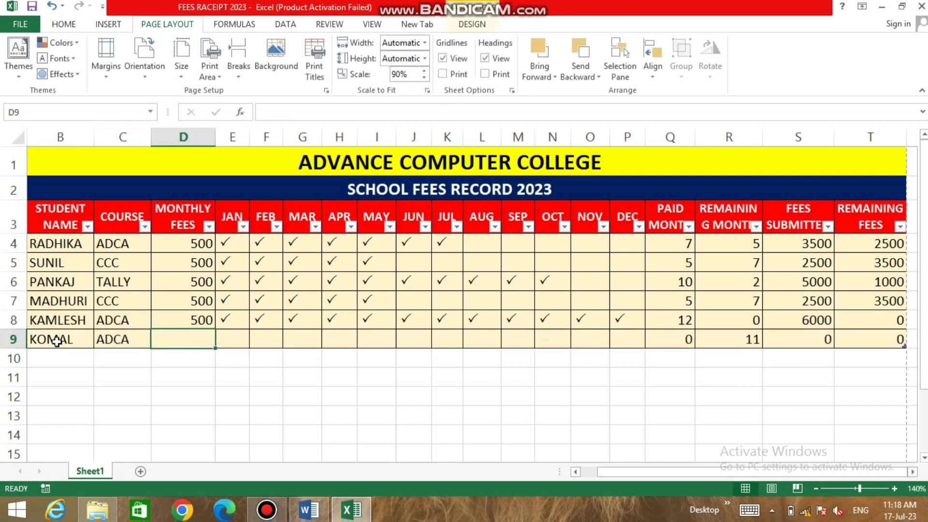
text(500)
click(201, 410)
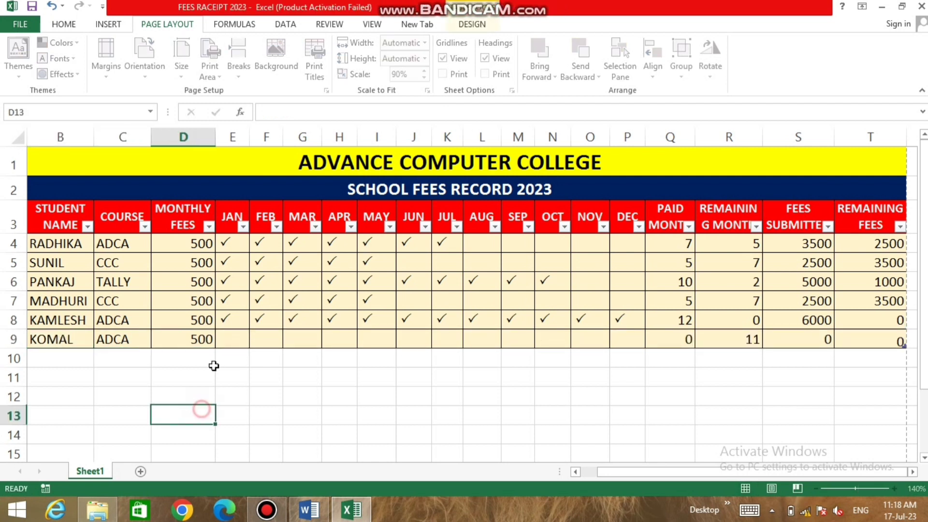
Mark KOMAL's January as paid and check the fees submitted and remaining formulas.
click(235, 338)
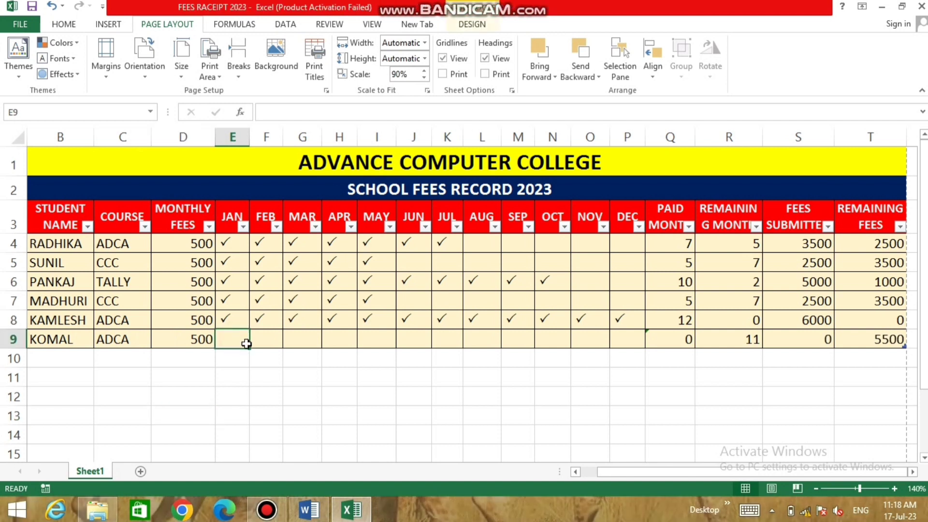
text(P)
click(263, 394)
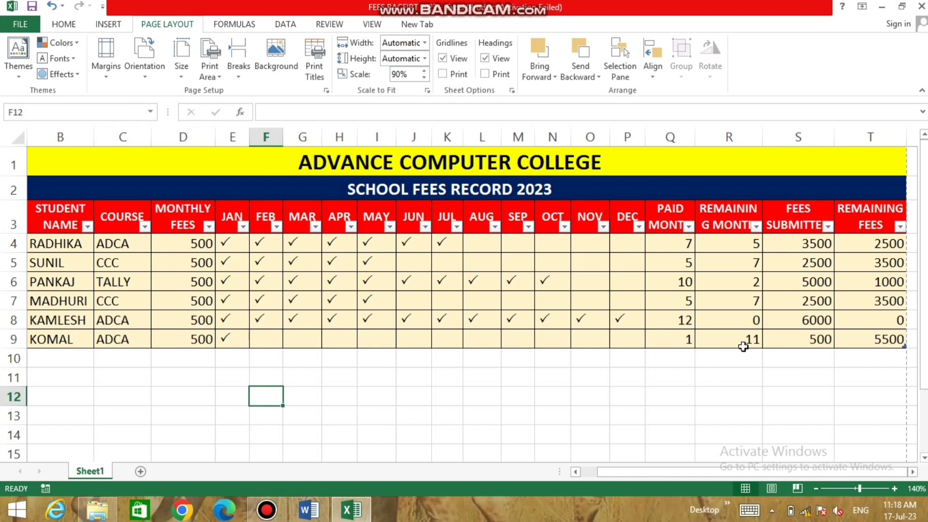
click(821, 341)
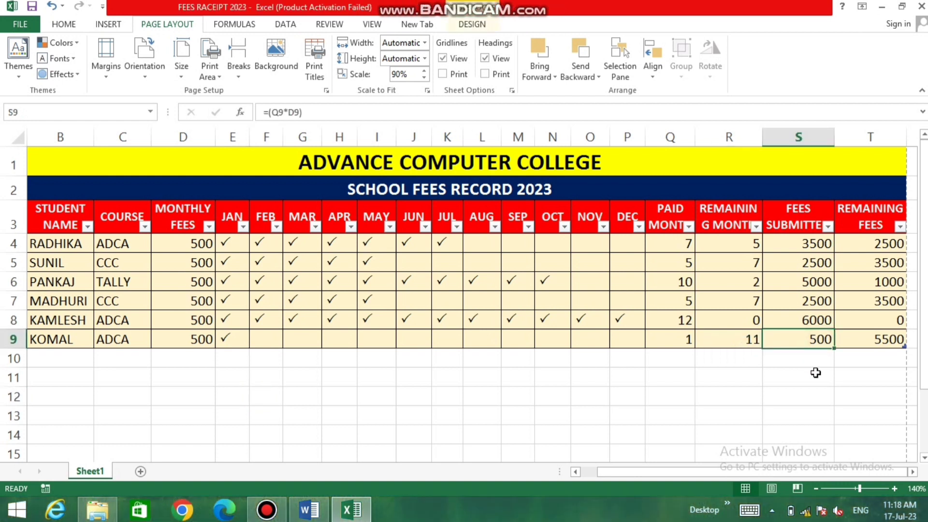
click(870, 338)
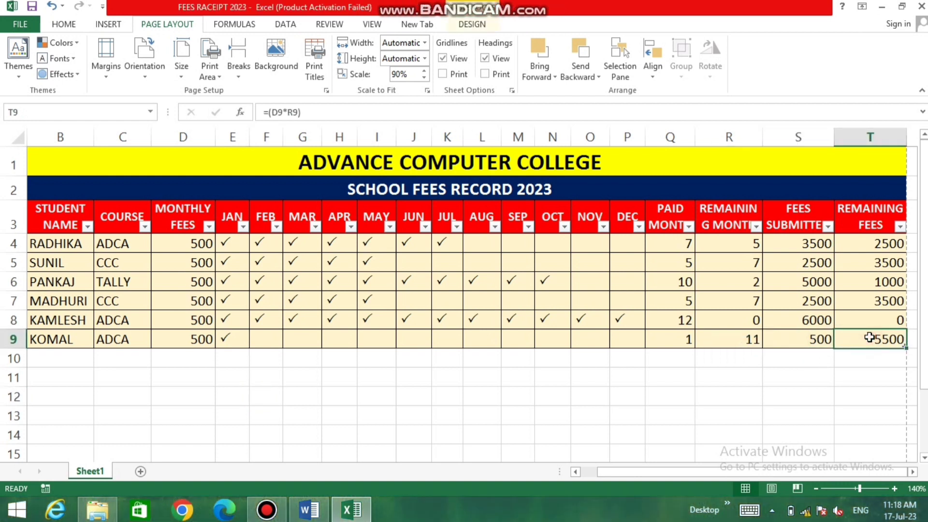
Mark February through May paid for KOMAL and check the paid-months formula.
click(262, 342)
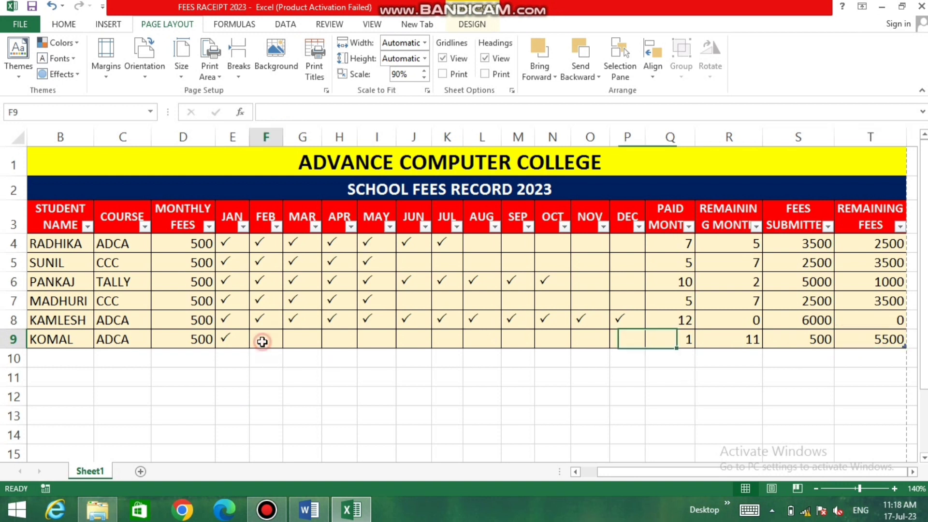
double_click(263, 342)
double_click(304, 346)
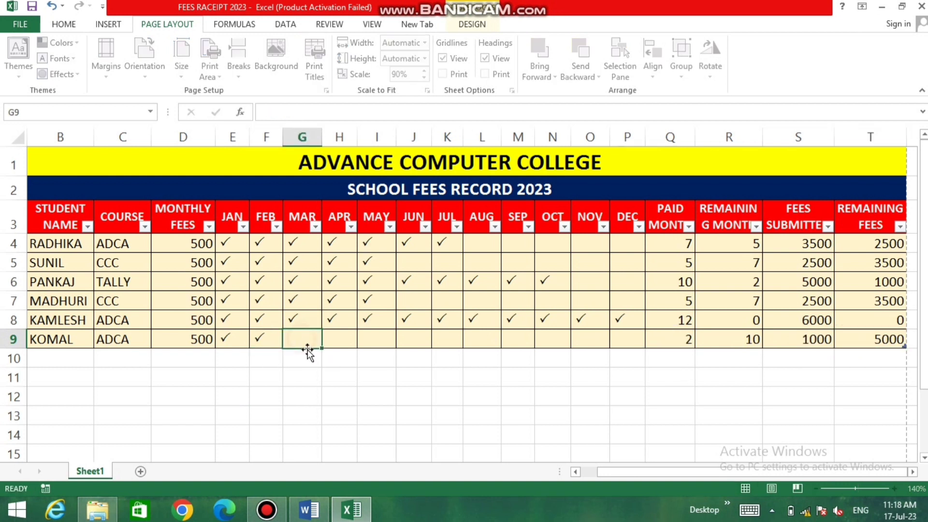
text(P)
click(340, 341)
double_click(339, 341)
double_click(376, 342)
text(P)
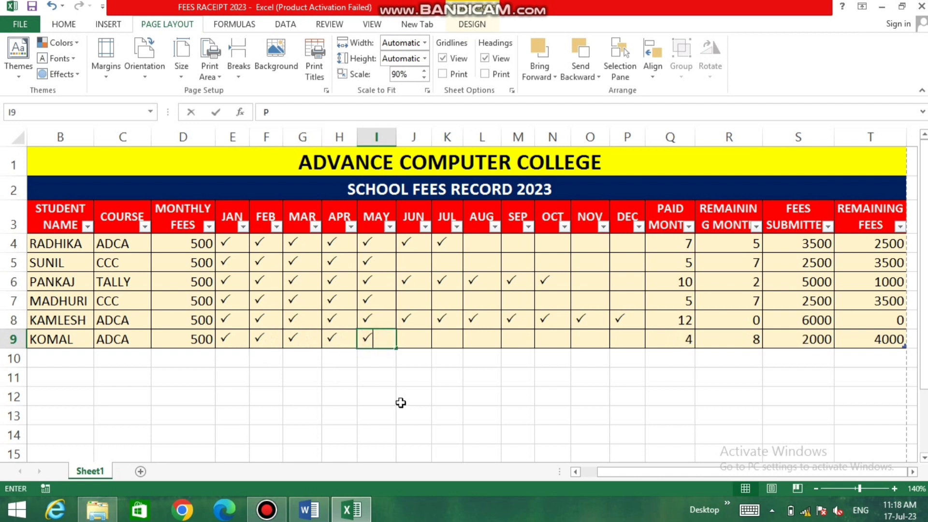
click(414, 397)
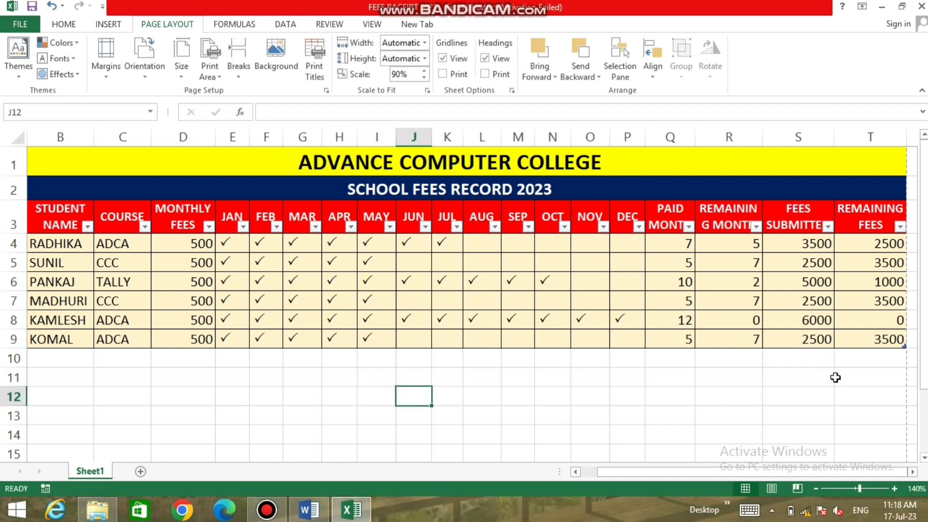
click(686, 340)
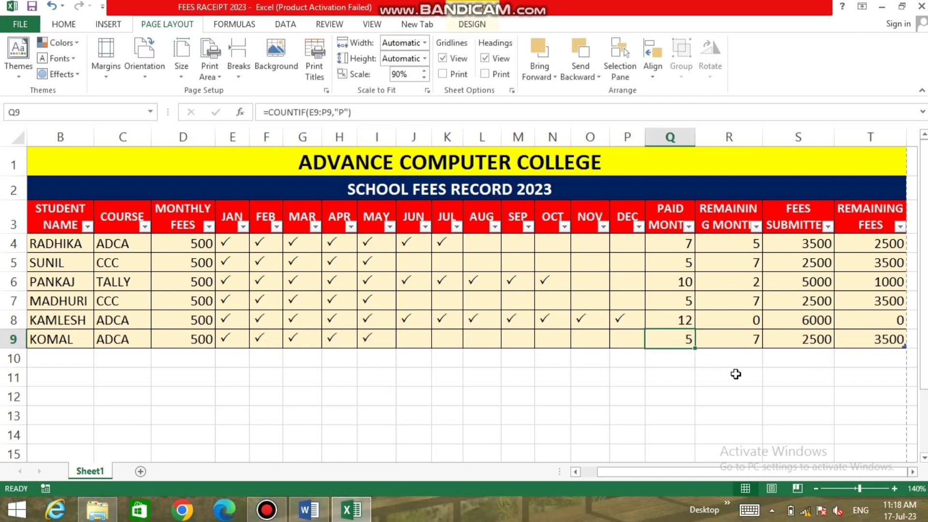
key(ctrl+a)
key(ctrl+a)
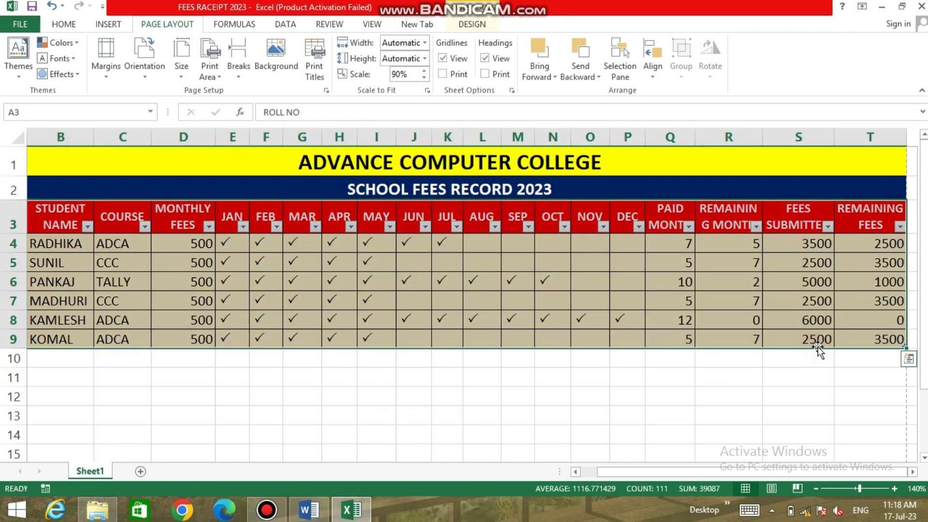
click(812, 377)
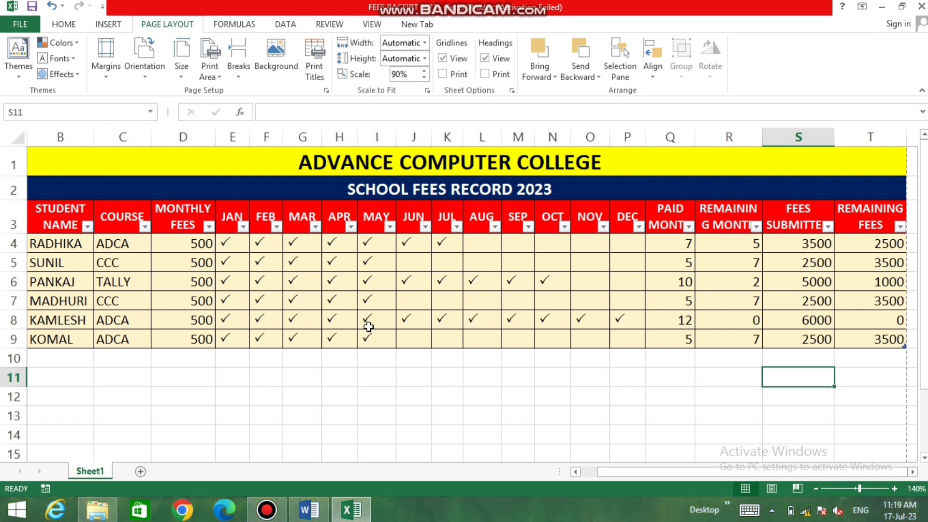
Enter DEEPAK in row 10 with course CCC and a 300 monthly fee.
click(51, 360)
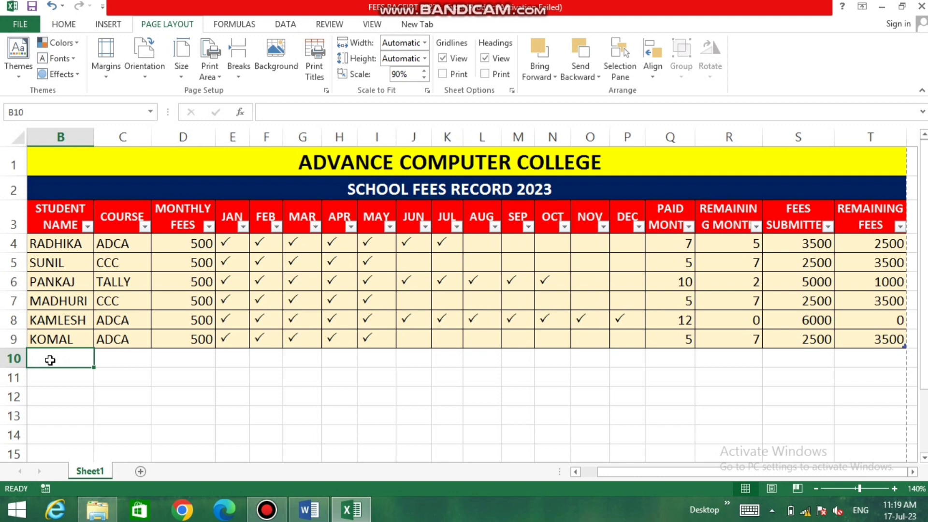
text(DEE)
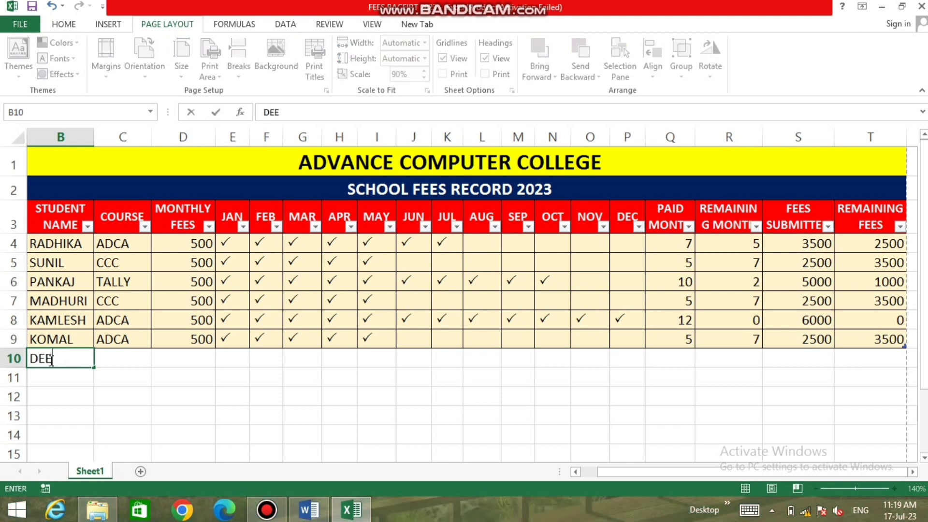
text(PAK)
key(Tab)
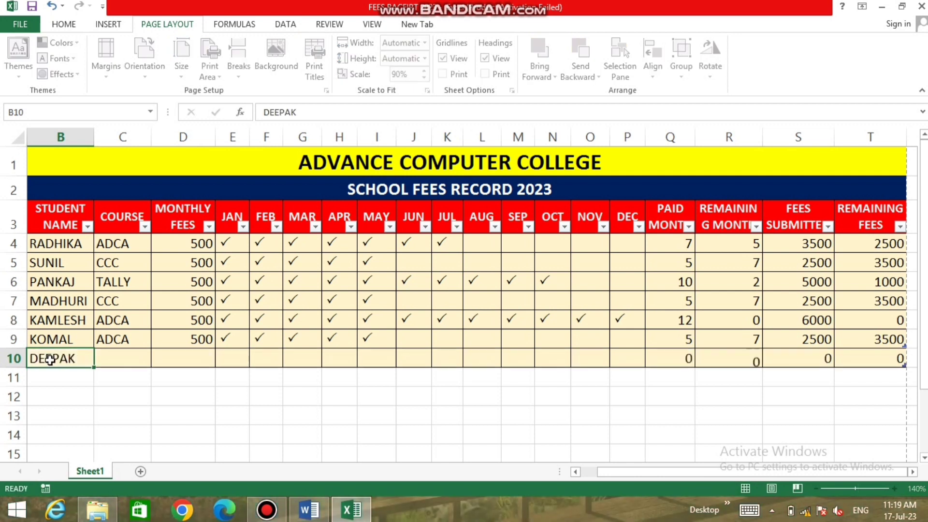
text(CCC)
key(Tab)
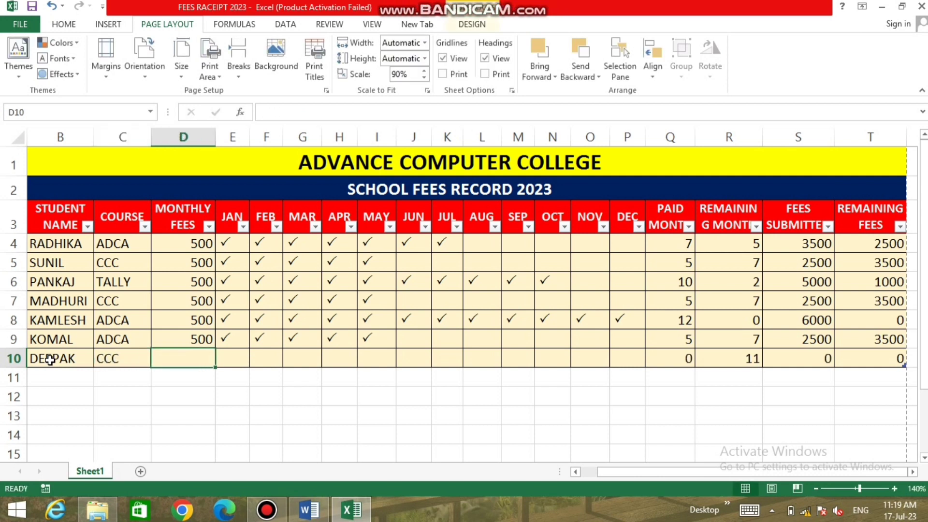
text(300)
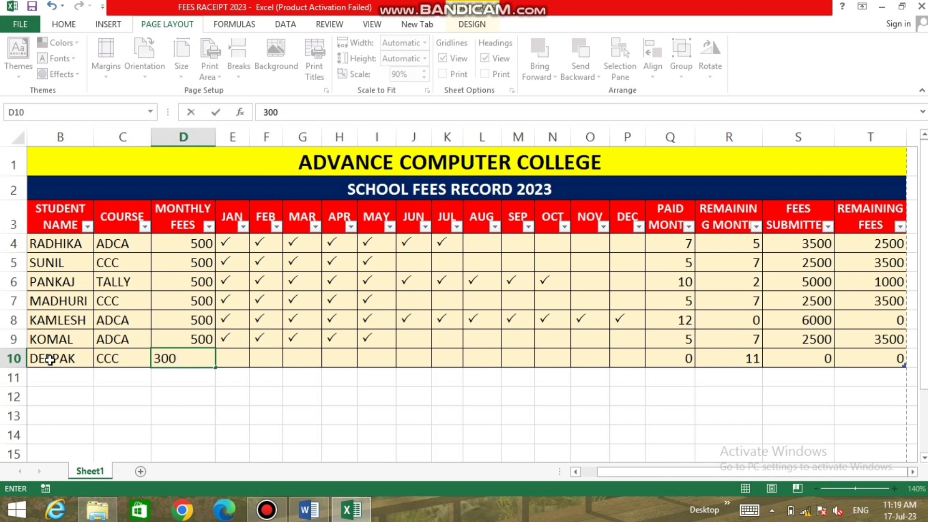
key(Tab)
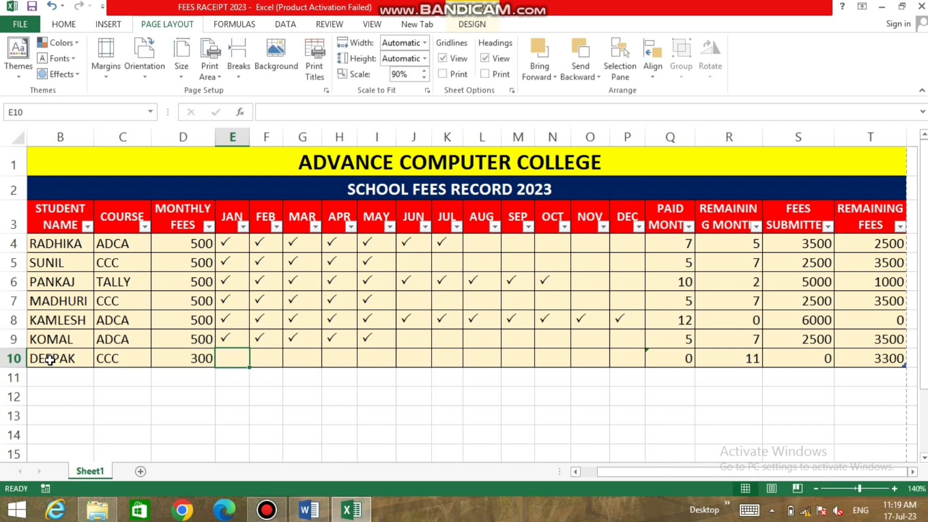
Mark DEEPAK's January paid, undoing the stray marks added in rows 11 and 12.
text(a)
key(Return)
text(a)
key(Return)
text(a)
key(Return)
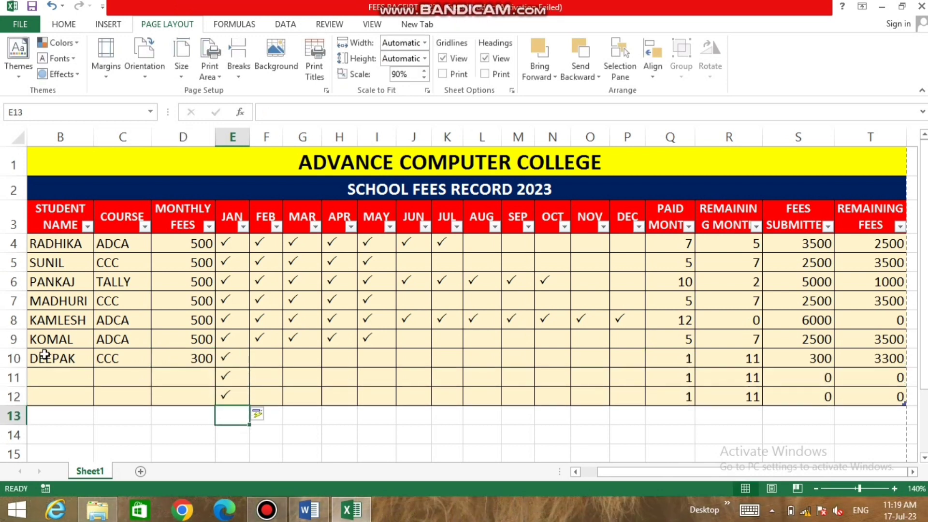
key(ctrl+z)
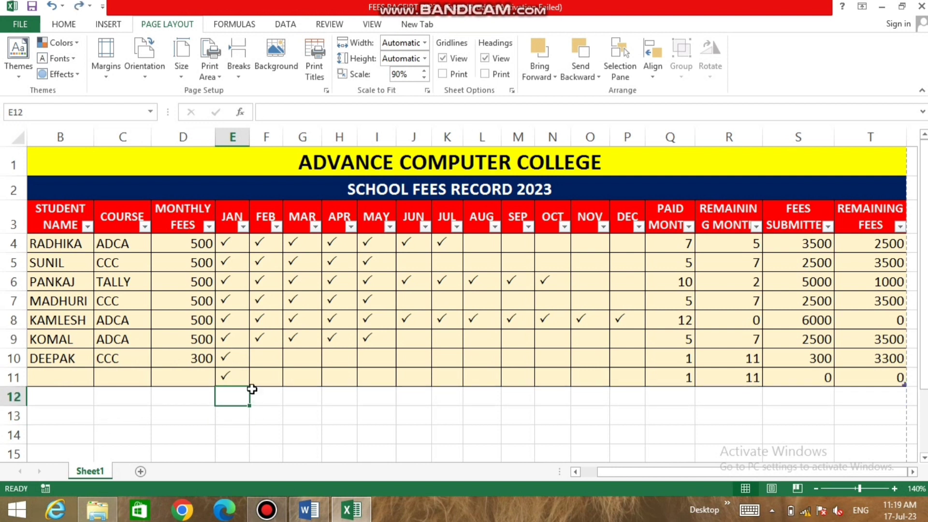
key(ctrl+z)
Mark February and March paid, leave April unpaid, and select April through November.
click(271, 354)
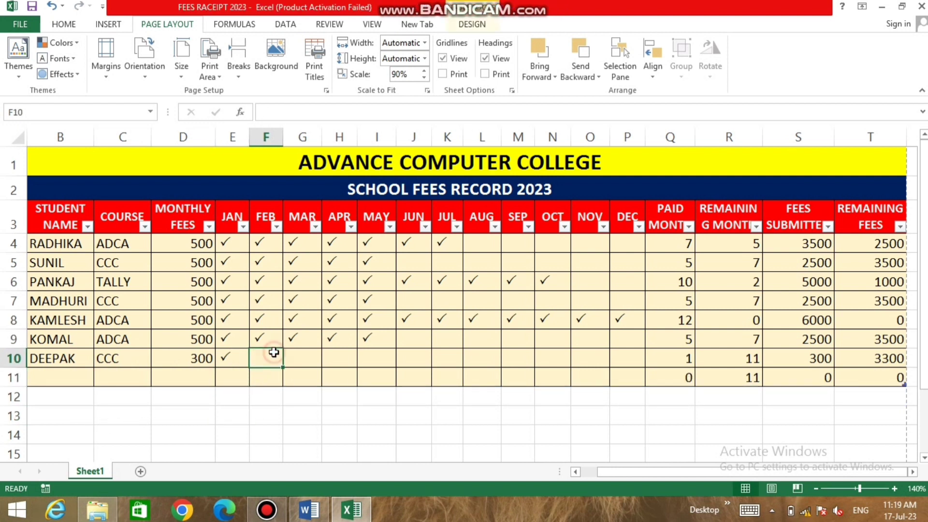
text(P)
click(311, 361)
text(P)
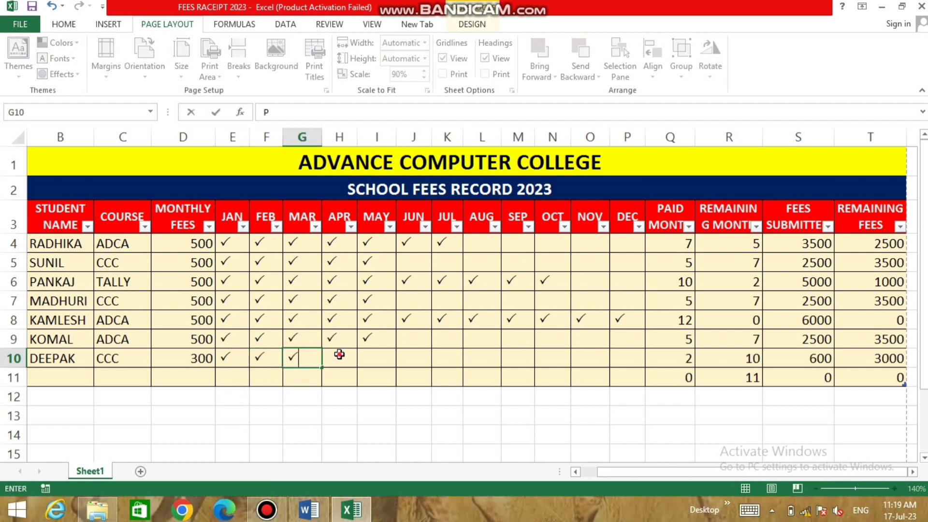
click(339, 357)
text(P)
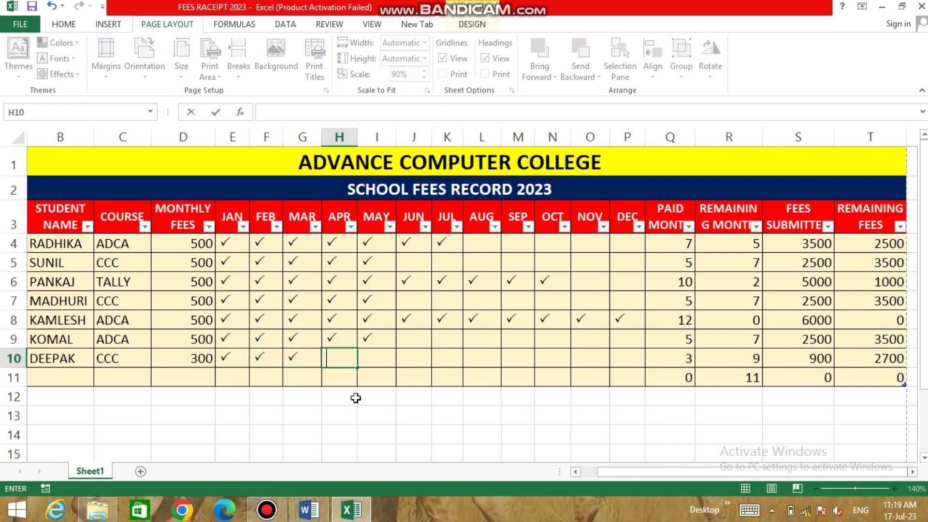
key(Escape)
click(338, 397)
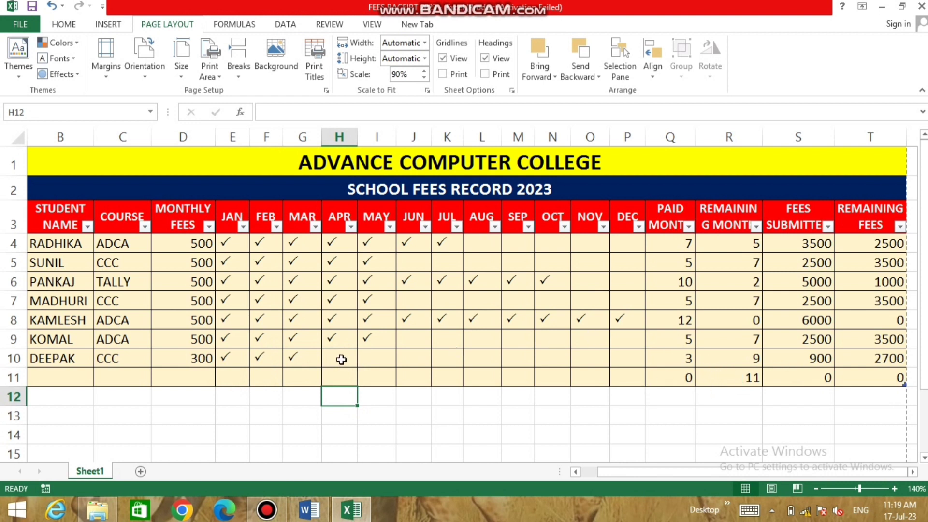
drag(341, 360, 573, 361)
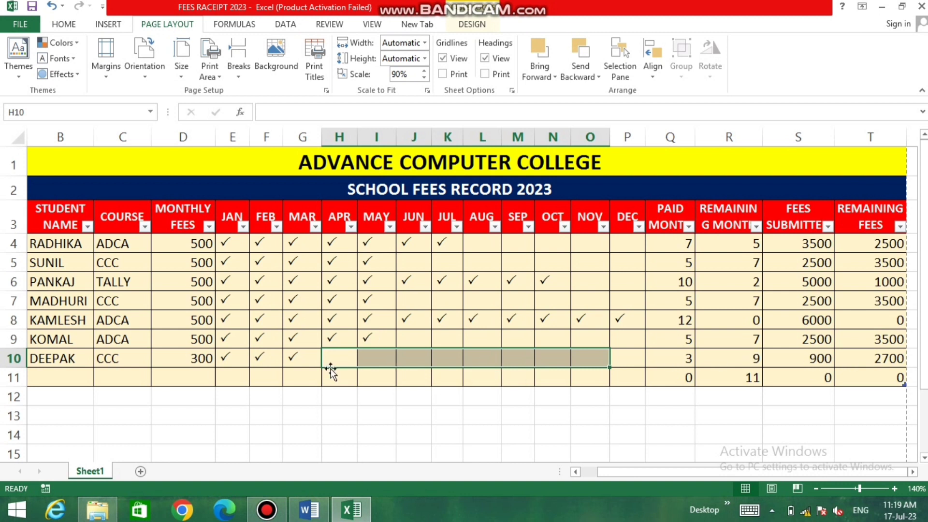
Edit R10's COUNTBLANK formula, try the E10:G10 range, then clear R10 entirely.
double_click(742, 360)
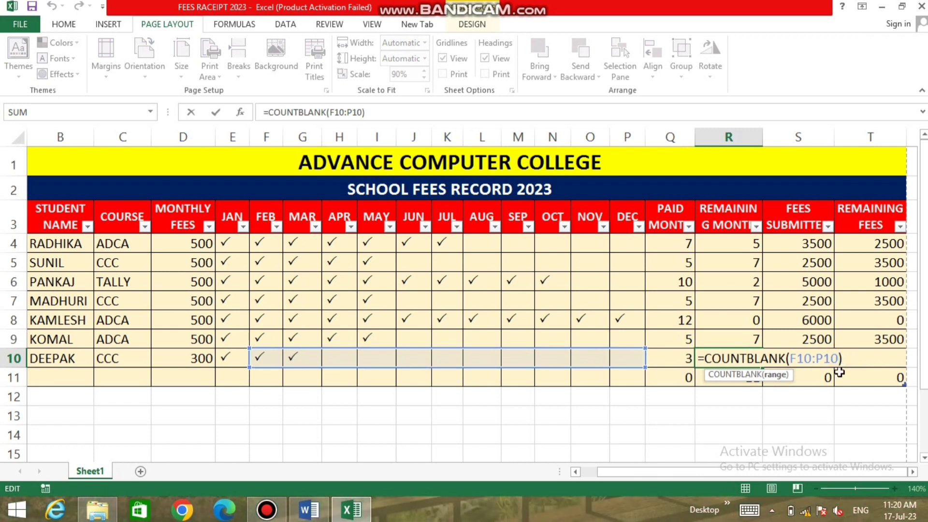
key(BackSpace)
key(BackSpace)
key(BackSpace)
key(BackSpace)
key(BackSpace)
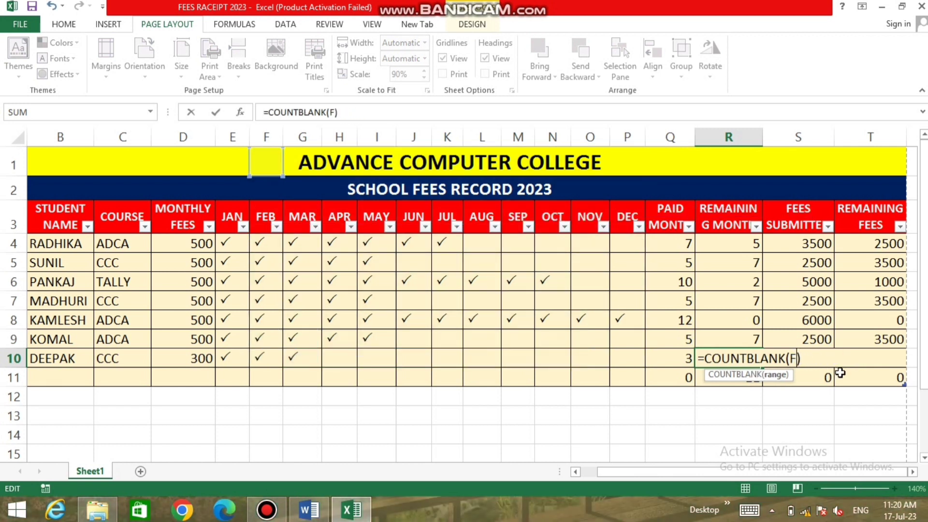
key(BackSpace)
mouse_move(229, 360)
mouse_down()
mouse_move(323, 362)
mouse_move(314, 362)
mouse_up()
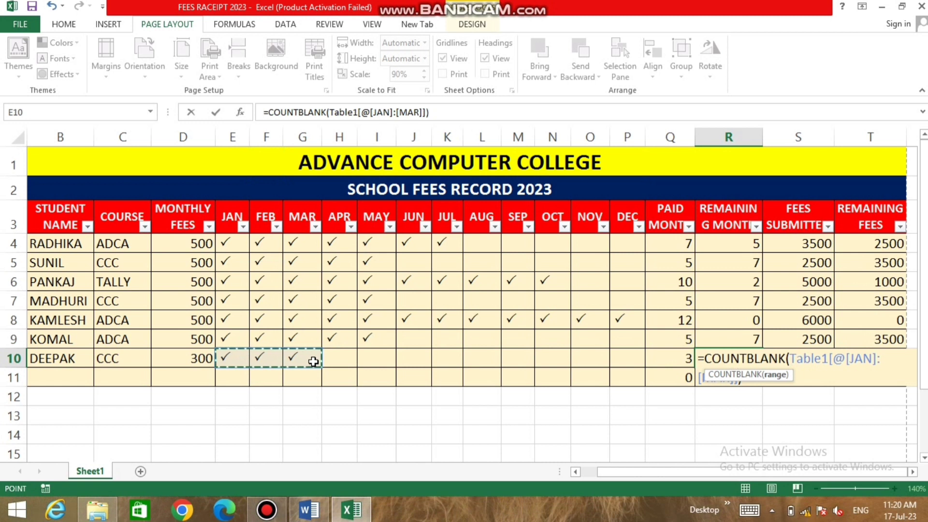
key(BackSpace)
key(BackSpace)
key(BackSpace)
key(BackSpace)
key(BackSpace)
key(BackSpace)
key(BackSpace)
key(BackSpace)
key(BackSpace)
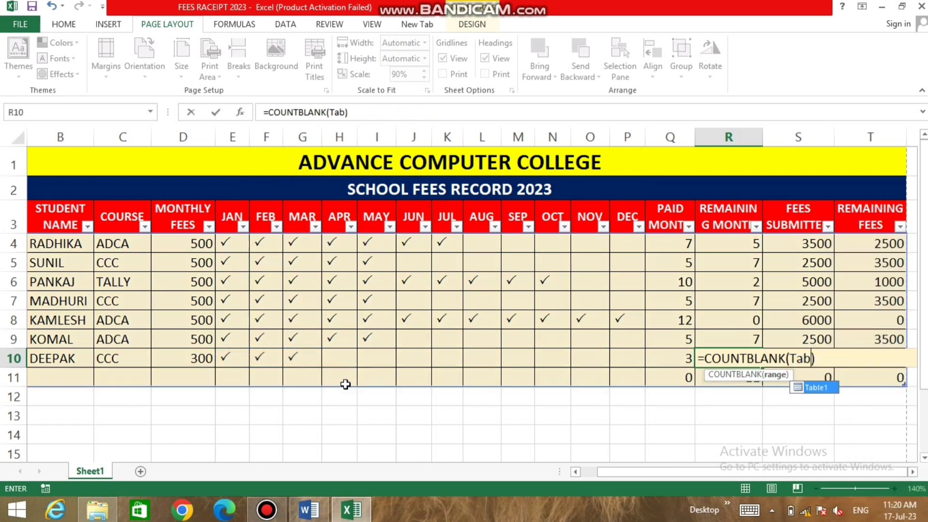
key(BackSpace)
key(BackSpace)
key(BackSpace)
key(BackSpace)
key(BackSpace)
key(BackSpace)
key(BackSpace)
key(BackSpace)
key(BackSpace)
key(BackSpace)
key(BackSpace)
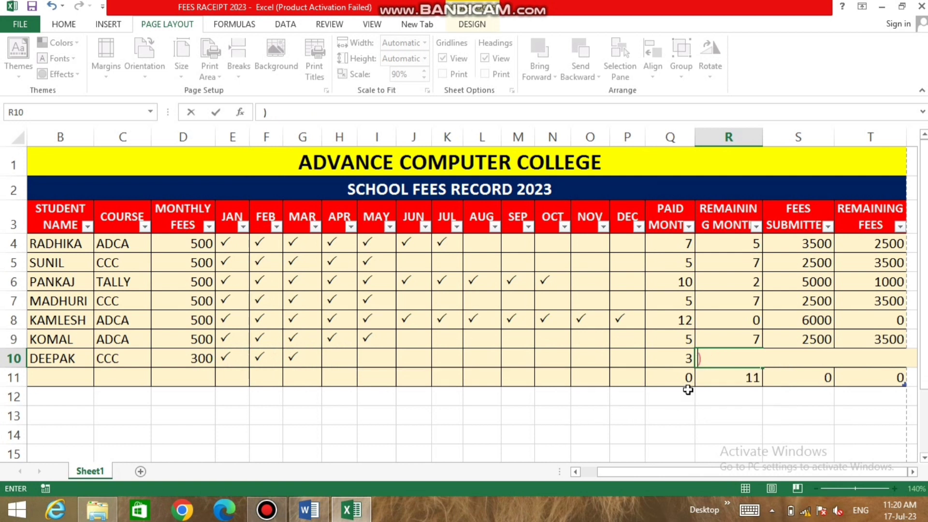
key(Delete)
click(677, 439)
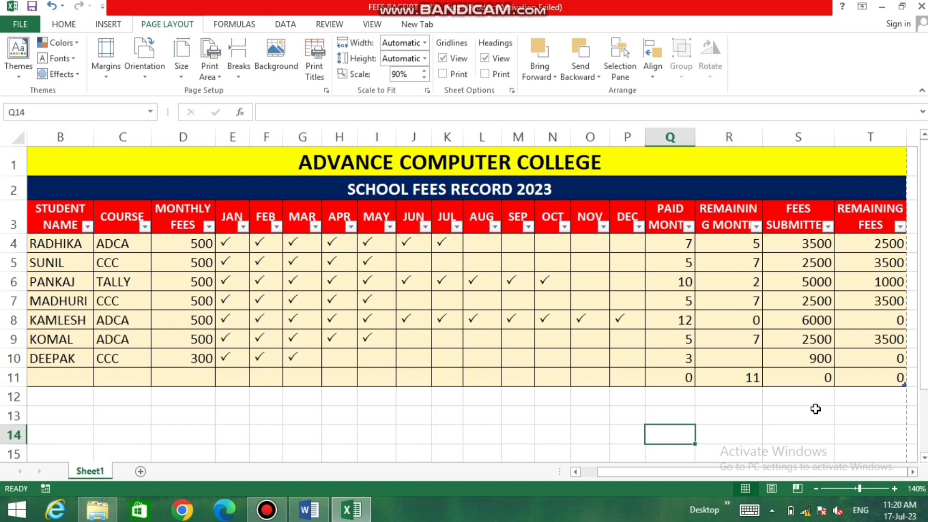
Change R9's COUNTBLANK range to Table1[@[JUN]:[PAID MONTH]], keeping the result 7.
double_click(740, 339)
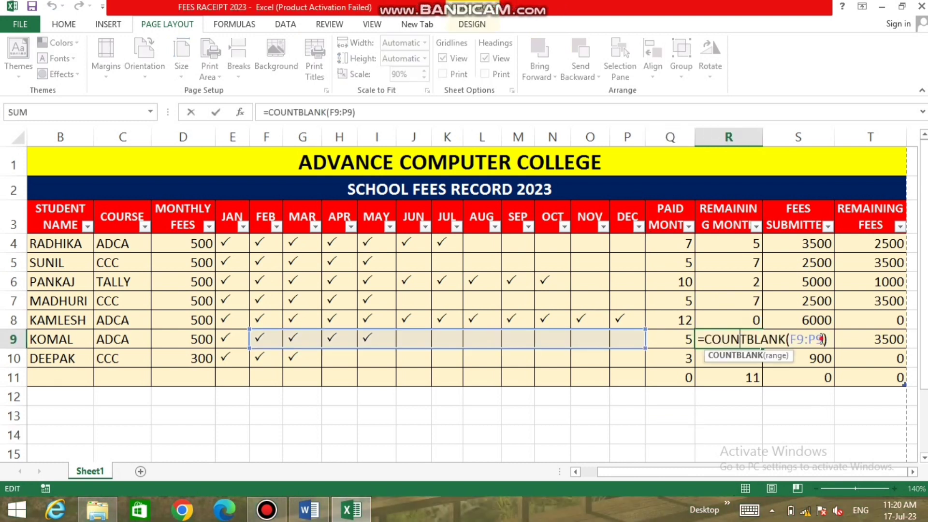
click(823, 339)
key(BackSpace)
key(BackSpace)
key(BackSpace)
key(BackSpace)
key(BackSpace)
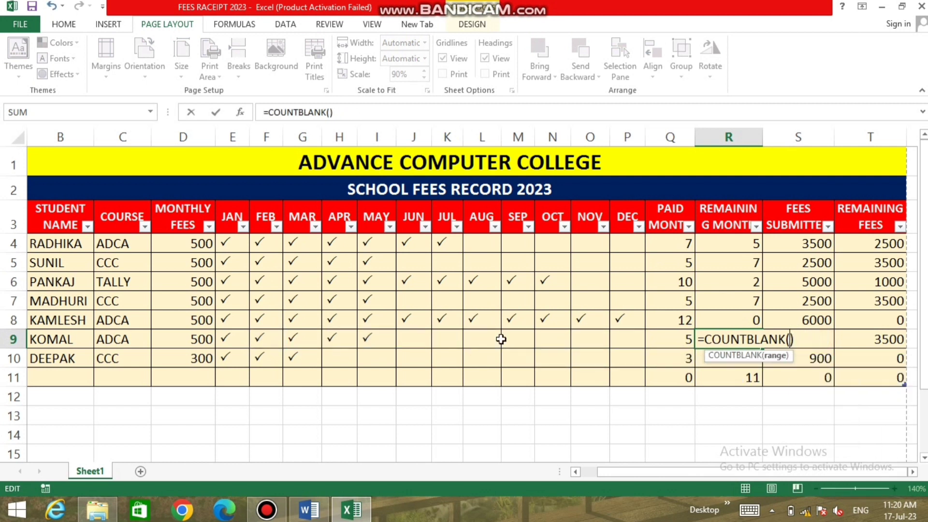
drag(394, 342, 672, 339)
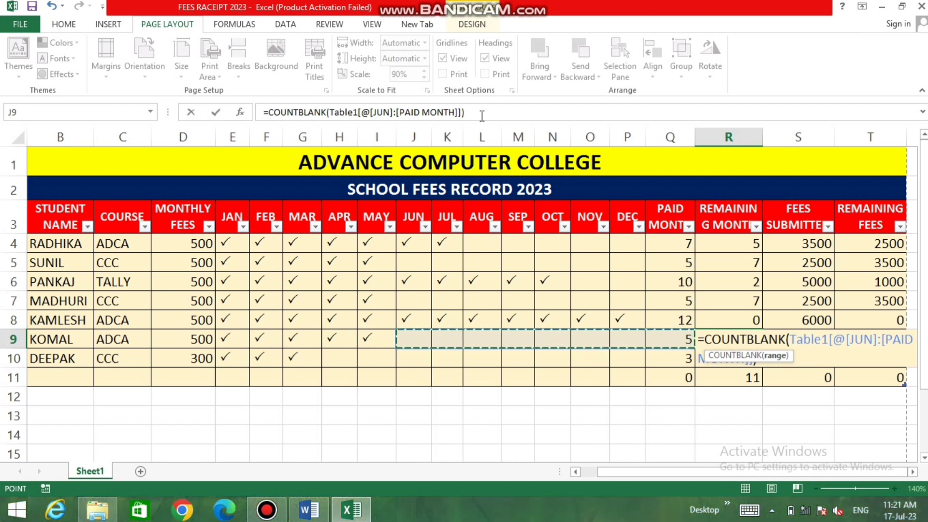
key(Return)
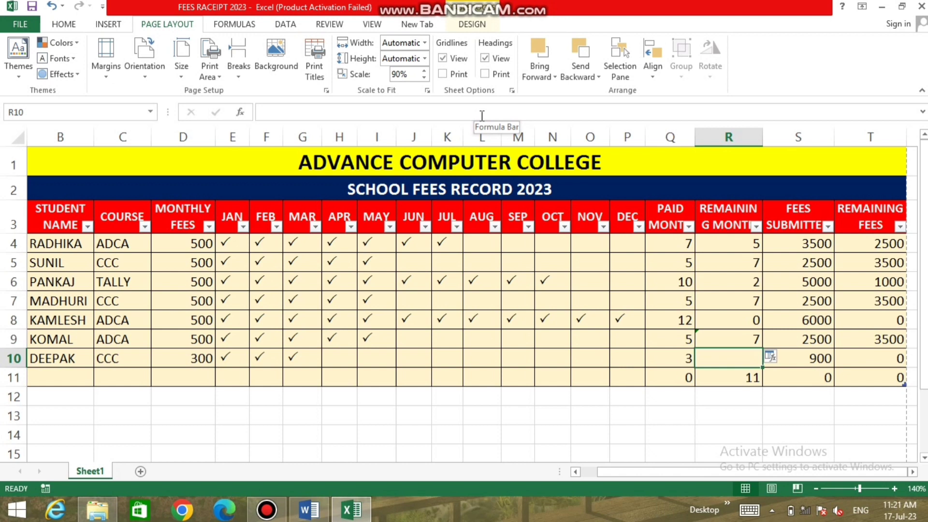
click(883, 6)
right_click(533, 97)
click(579, 135)
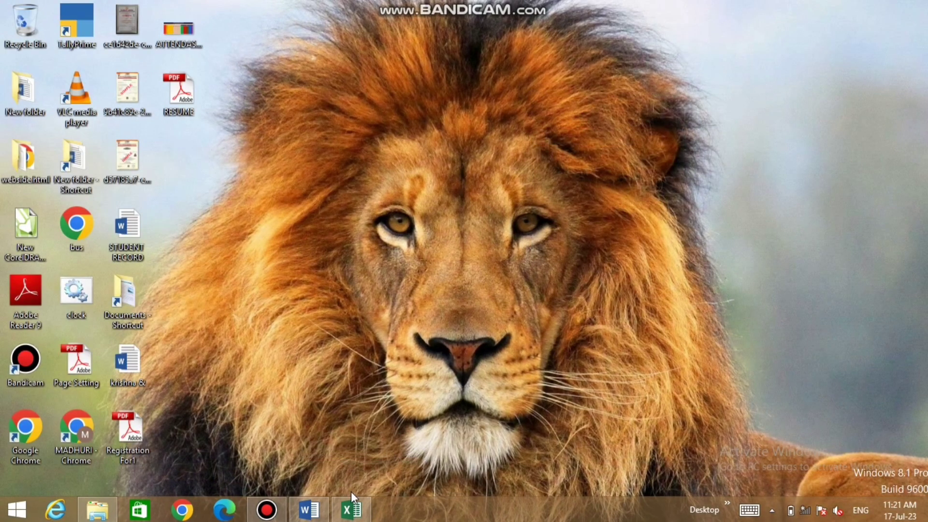
click(310, 509)
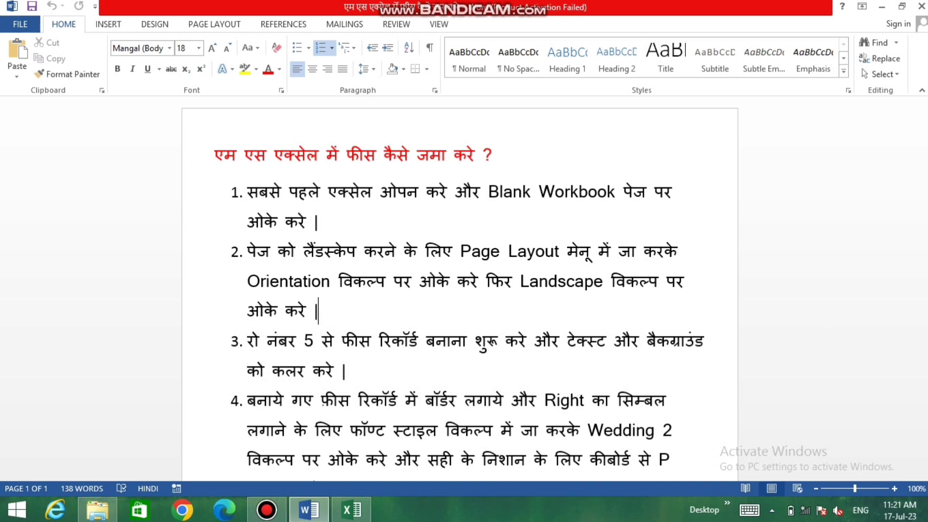
scroll(505, 364, down, 3)
scroll(506, 364, up, 3)
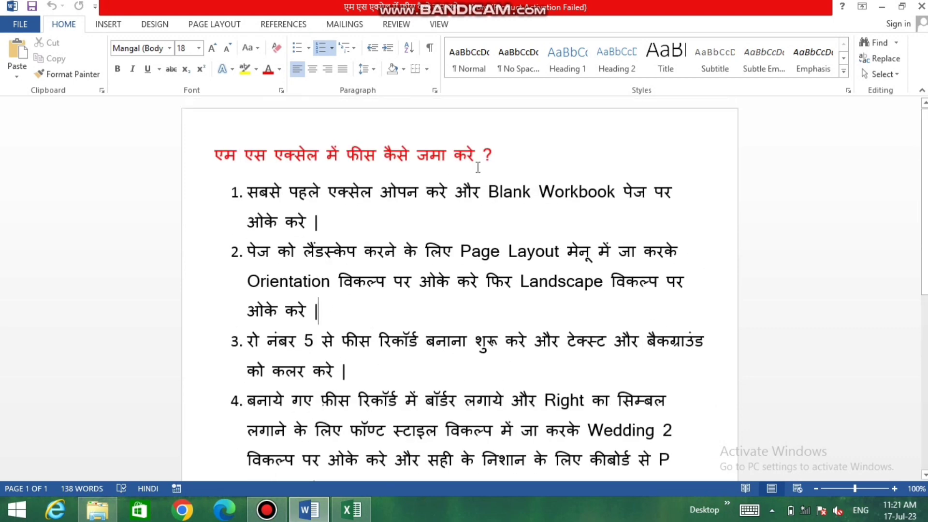
drag(237, 192, 313, 224)
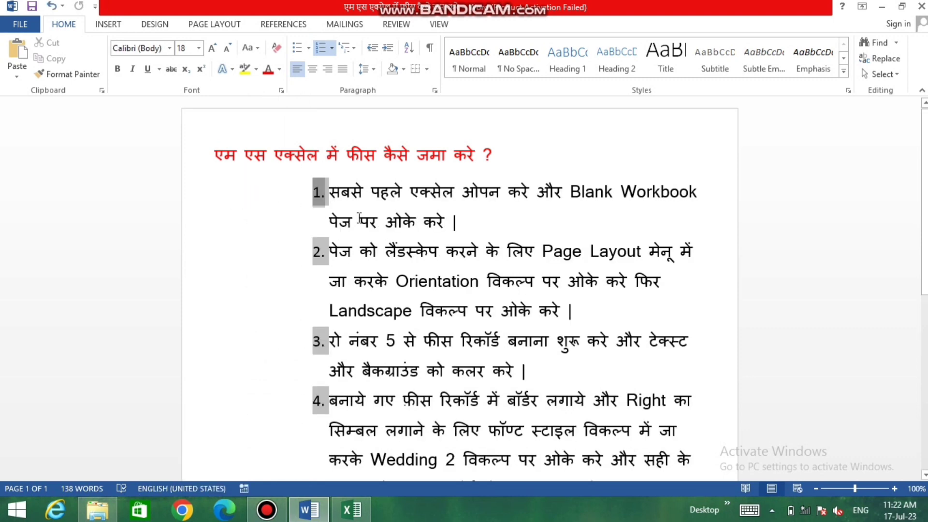
key(ctrl+z)
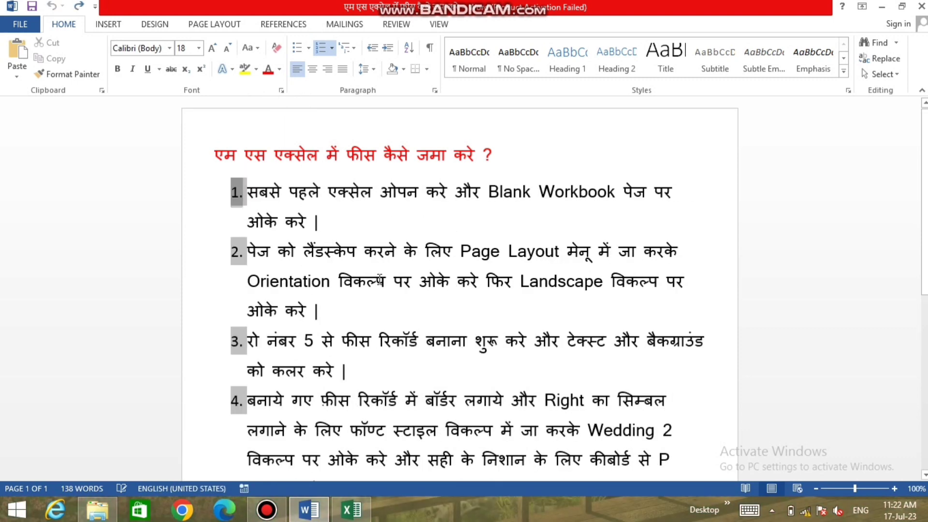
click(351, 510)
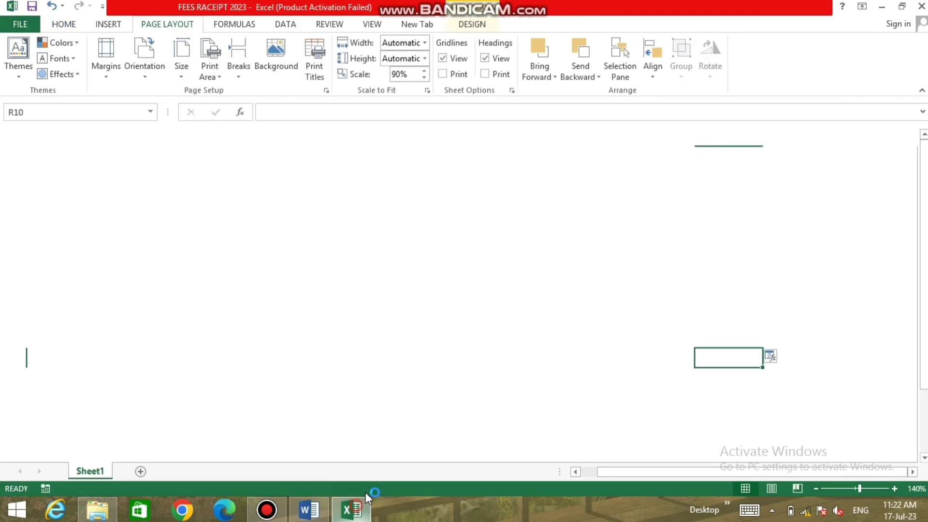
click(512, 441)
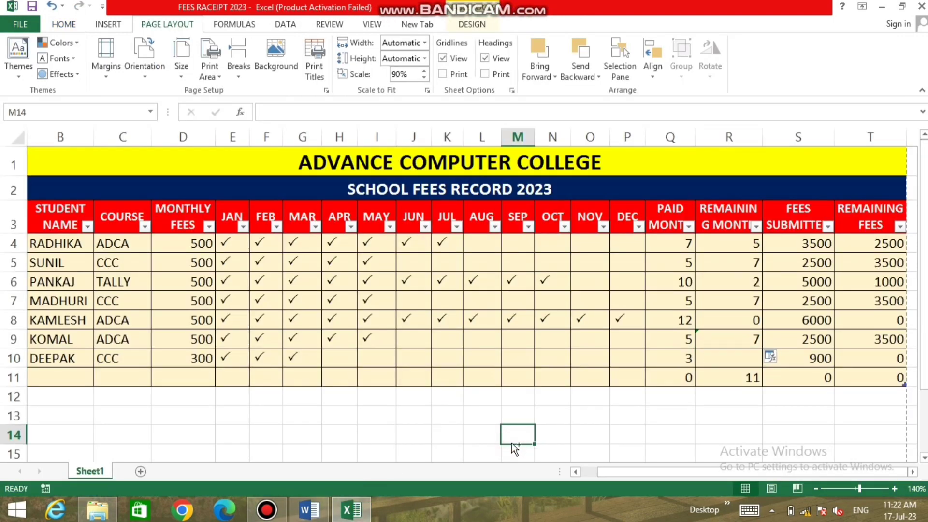
click(512, 443)
key(ctrl+p)
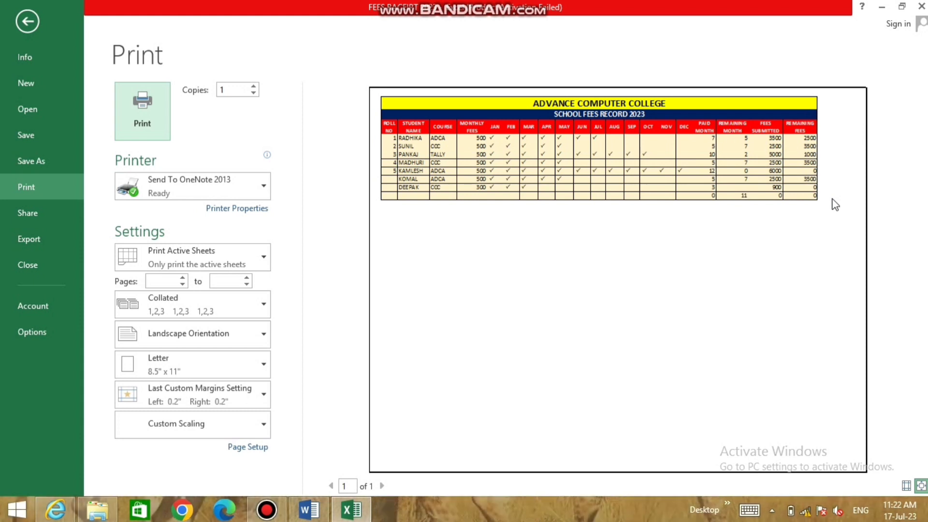
click(23, 21)
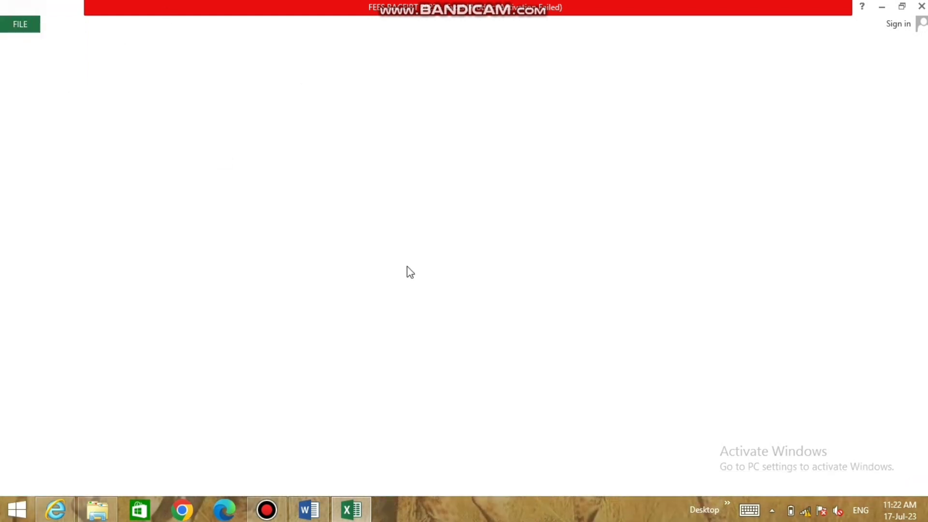
click(401, 358)
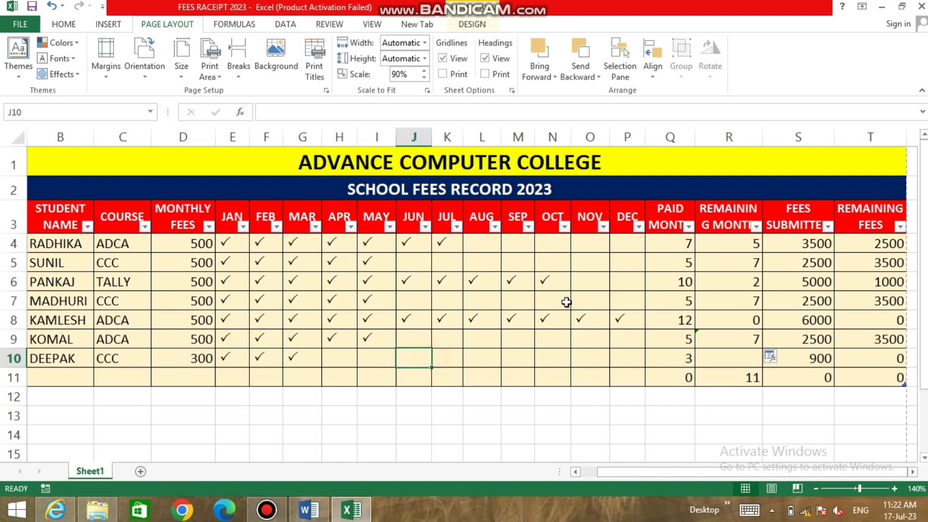
mouse_move(309, 509)
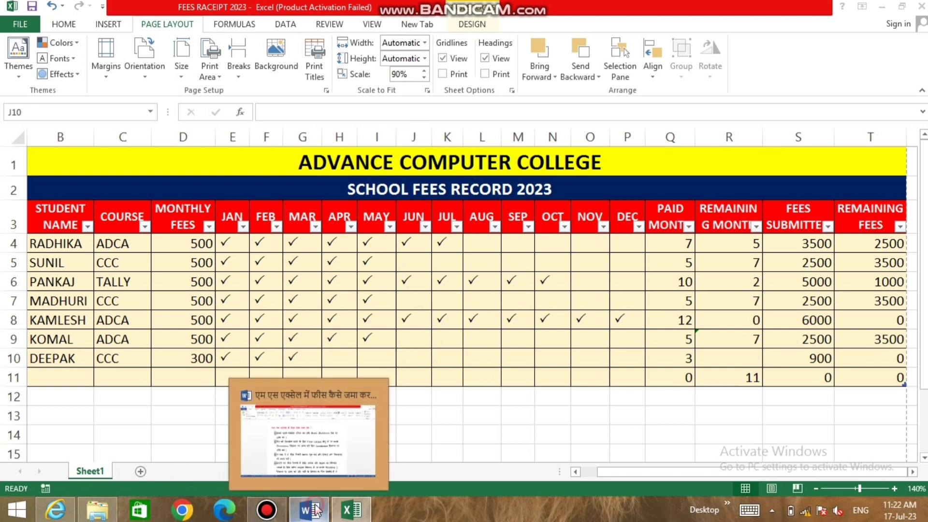
click(312, 503)
scroll(392, 319, down, 1)
click(428, 245)
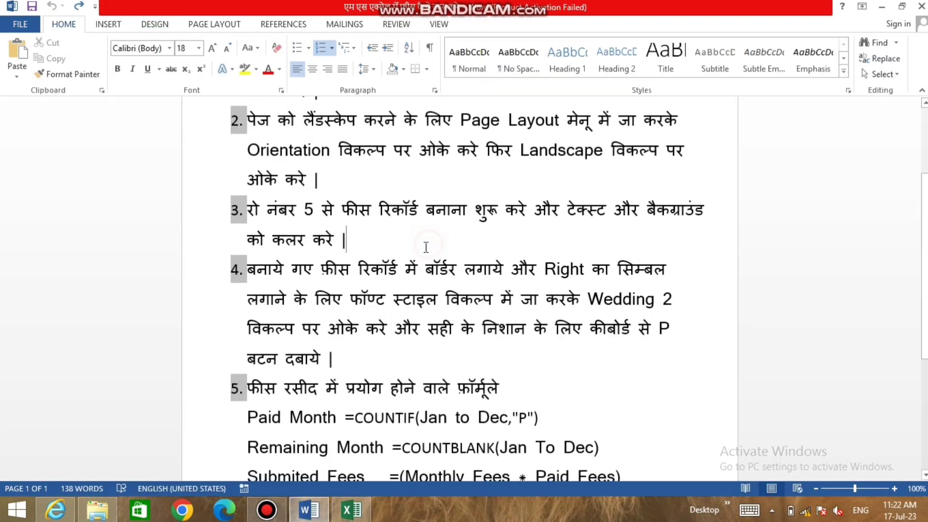
scroll(365, 258, down, 2)
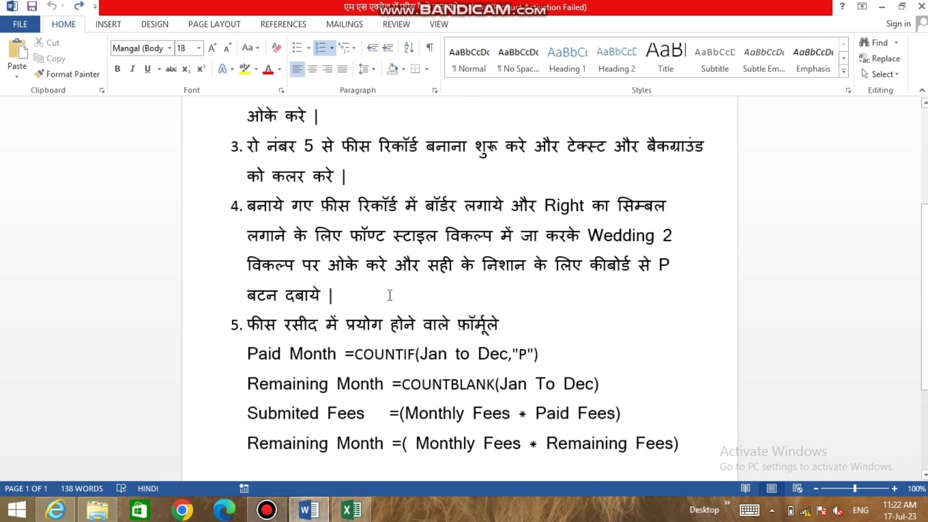
scroll(436, 299, down, 1)
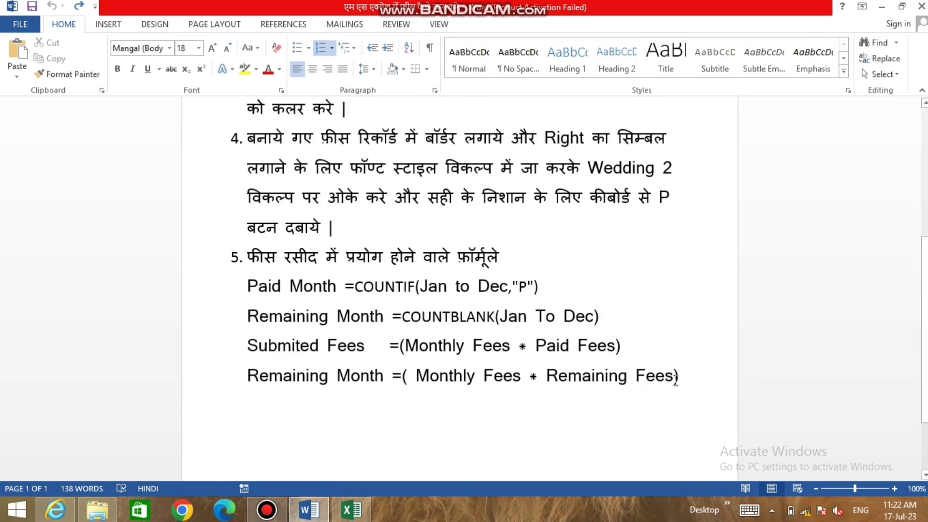
drag(682, 379, 246, 286)
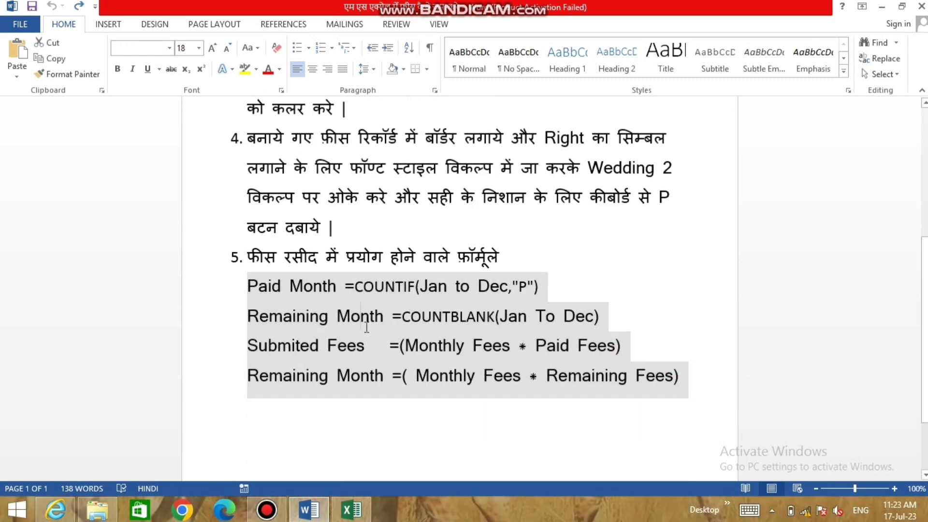
click(367, 324)
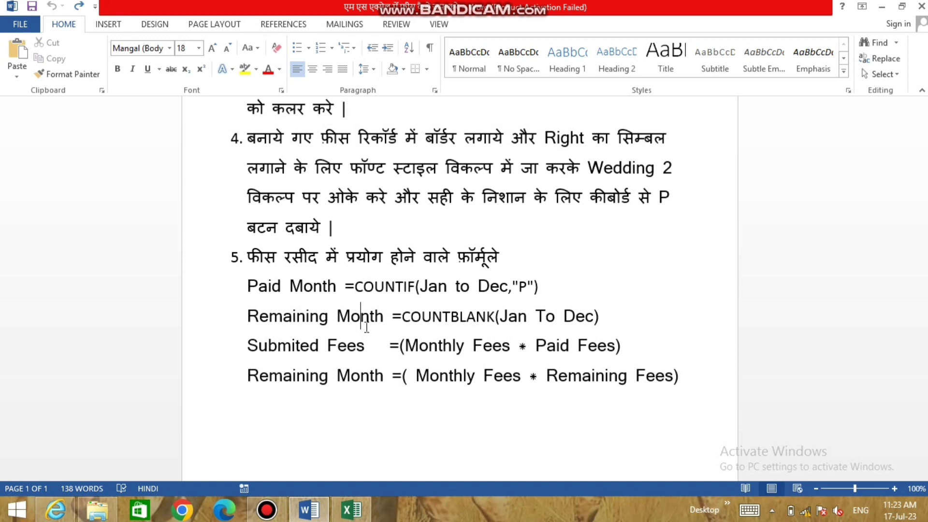
scroll(365, 326, up, 5)
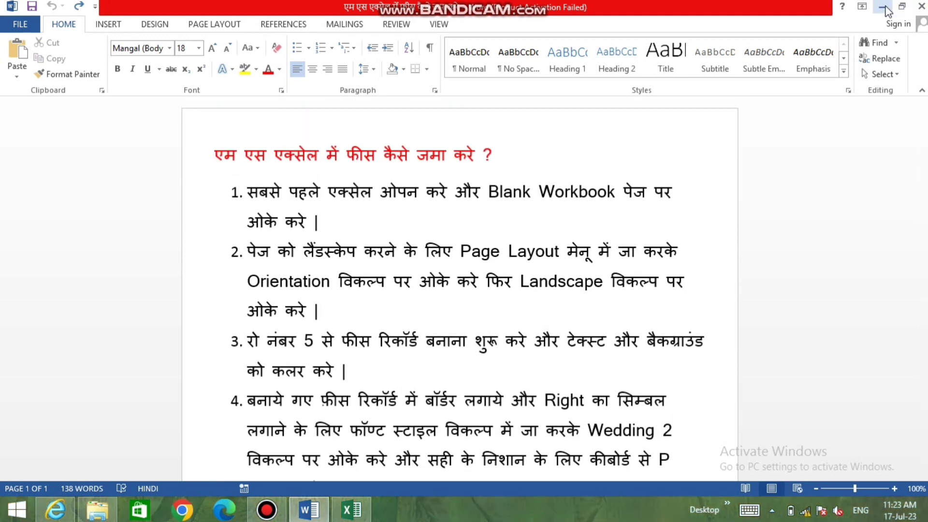
click(882, 6)
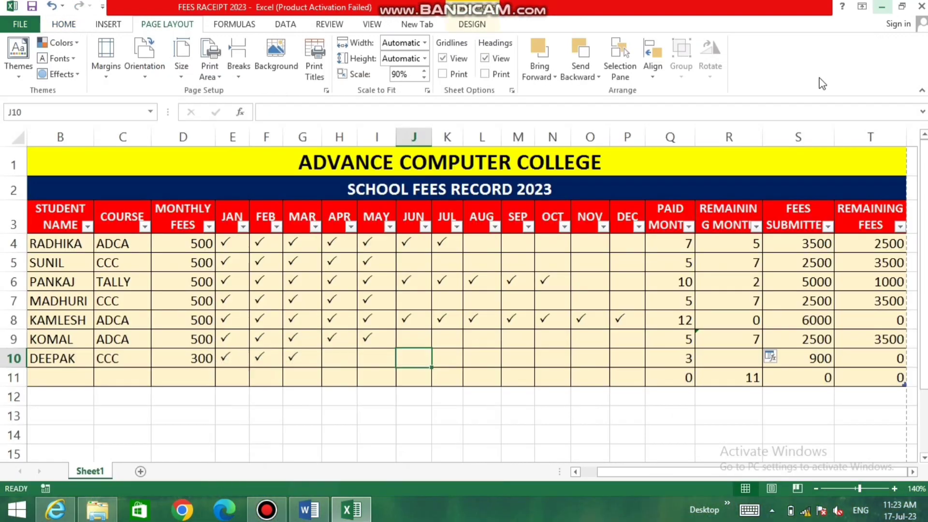
Close the fees workbook without saving and refresh the desktop.
click(921, 7)
click(465, 271)
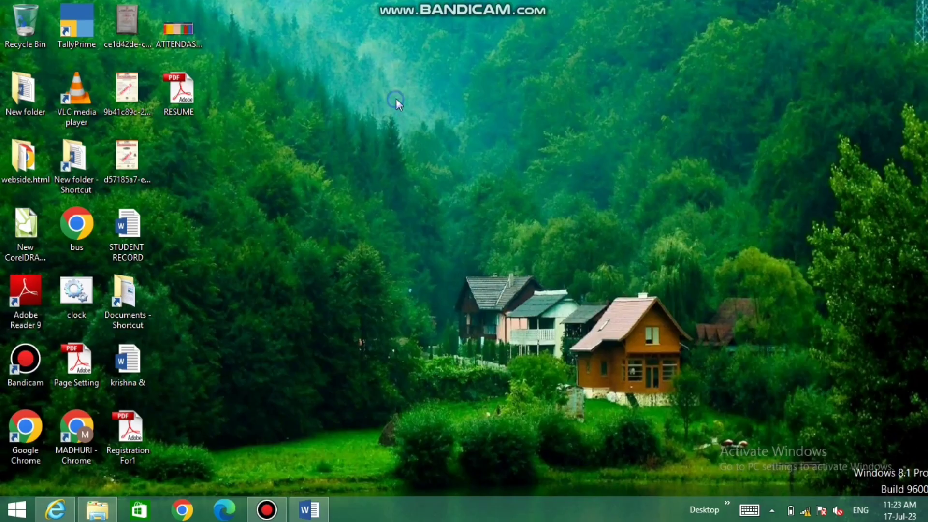
right_click(396, 99)
click(466, 143)
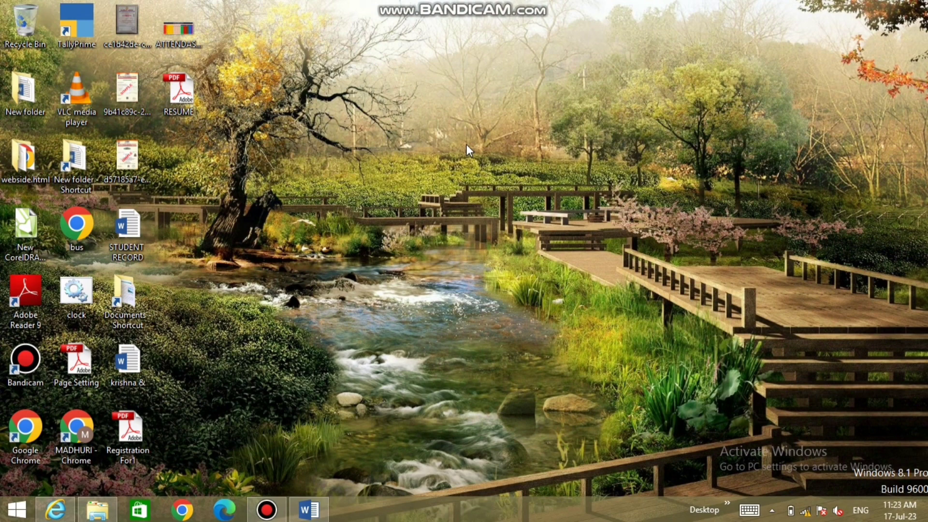
Refresh the desktop several more times and open the Run prompt with excel entered.
right_click(390, 141)
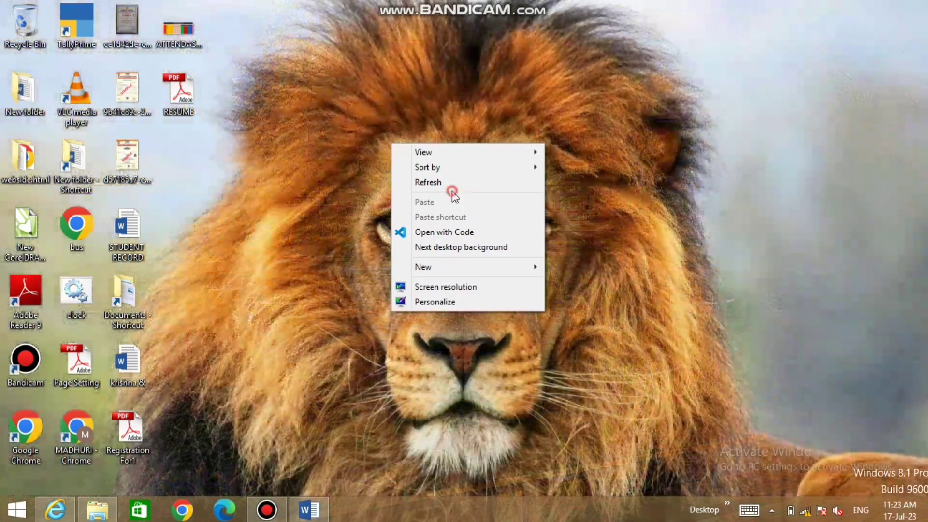
click(449, 183)
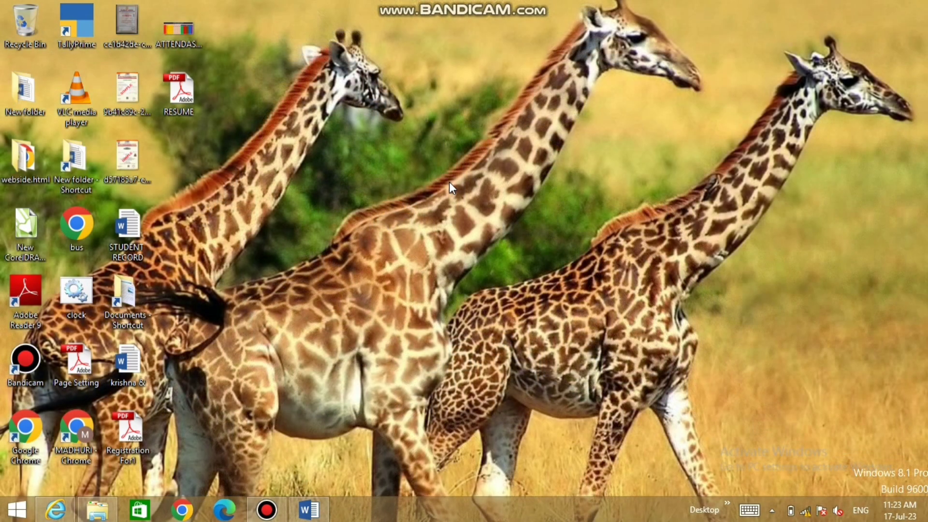
right_click(416, 185)
click(478, 224)
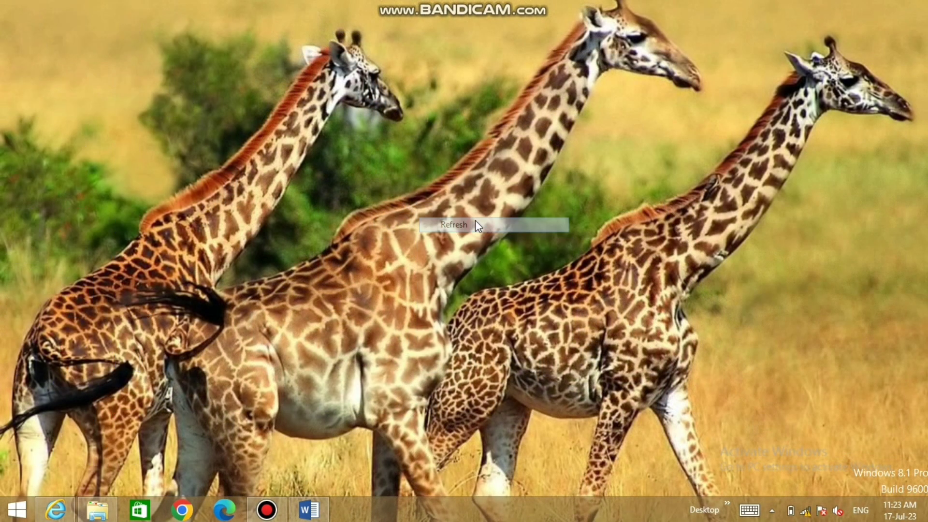
right_click(504, 252)
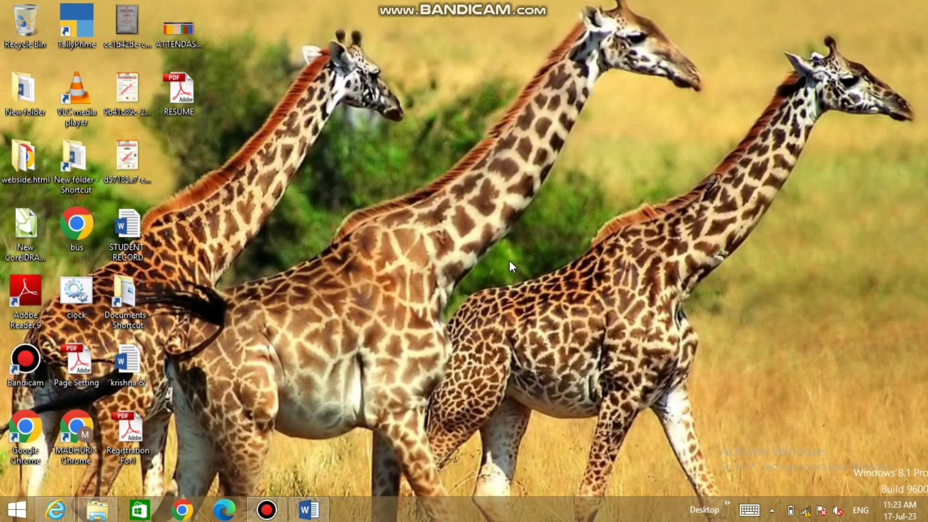
right_click(450, 243)
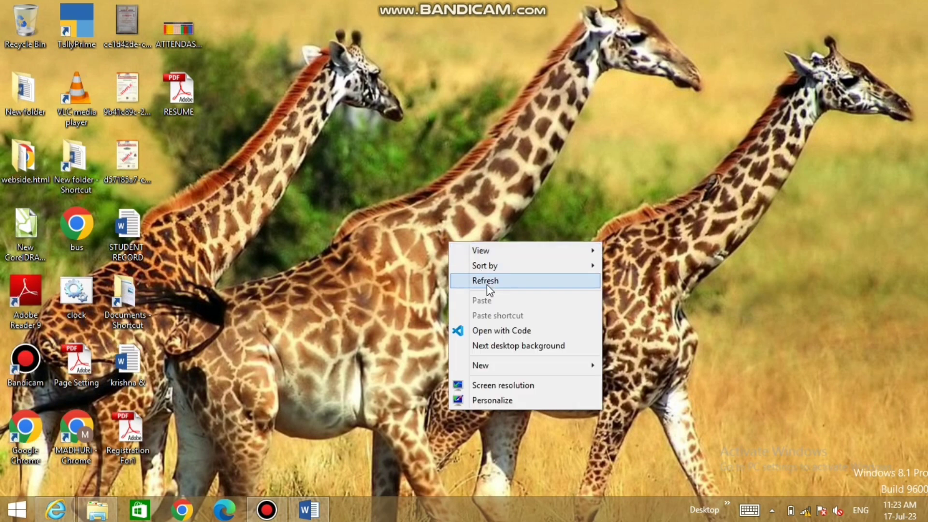
click(486, 284)
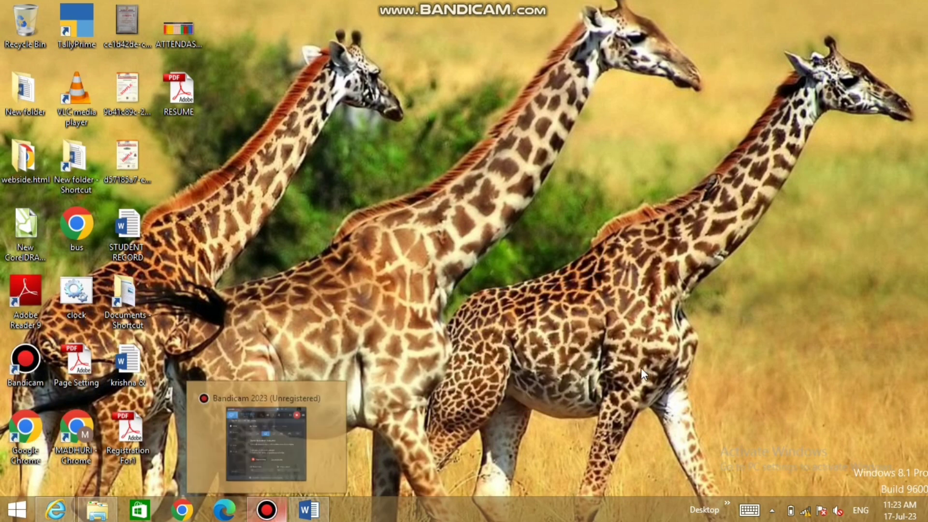
right_click(533, 274)
click(616, 315)
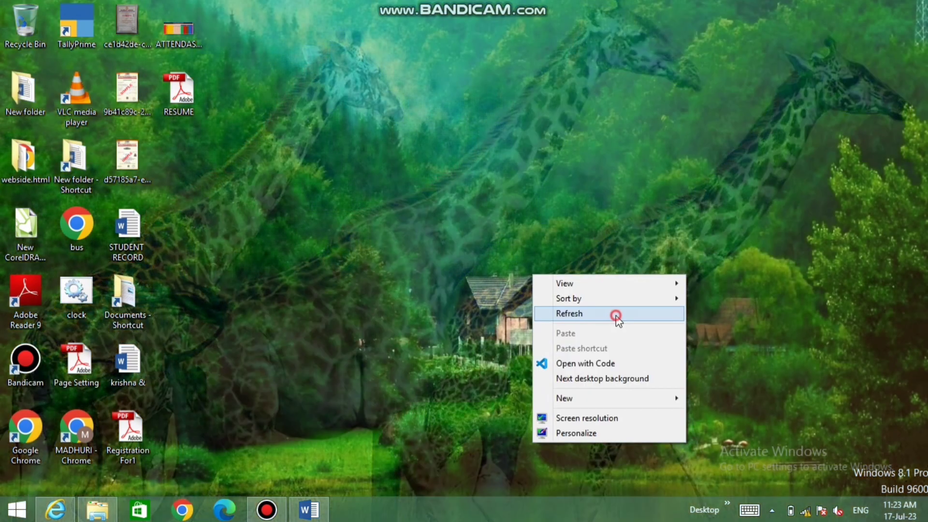
key(super+r)
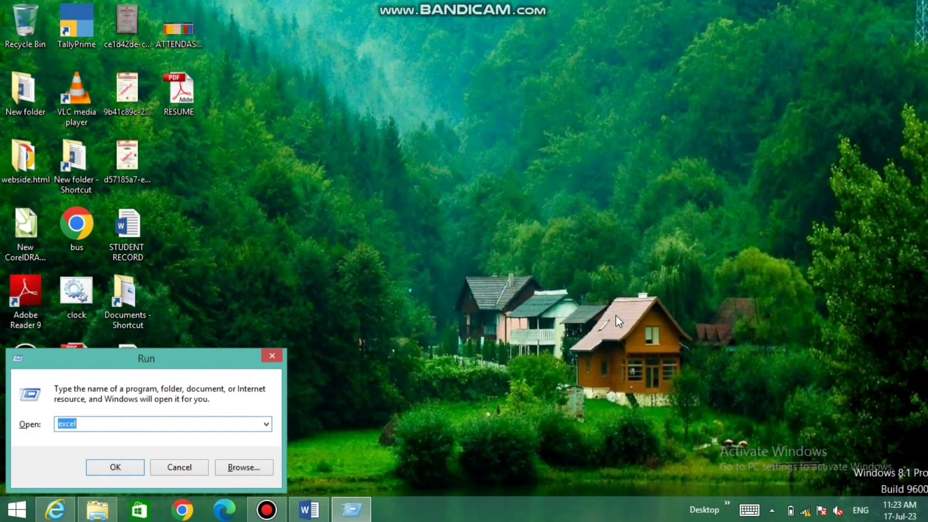
Launch Excel from Run, dismiss the Office Activation Wizard, and create a blank workbook.
key(Return)
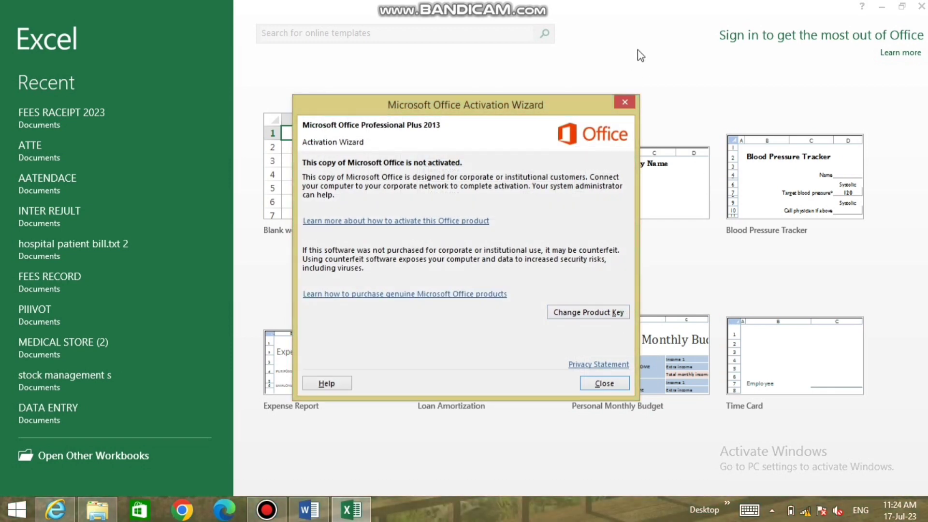
click(625, 102)
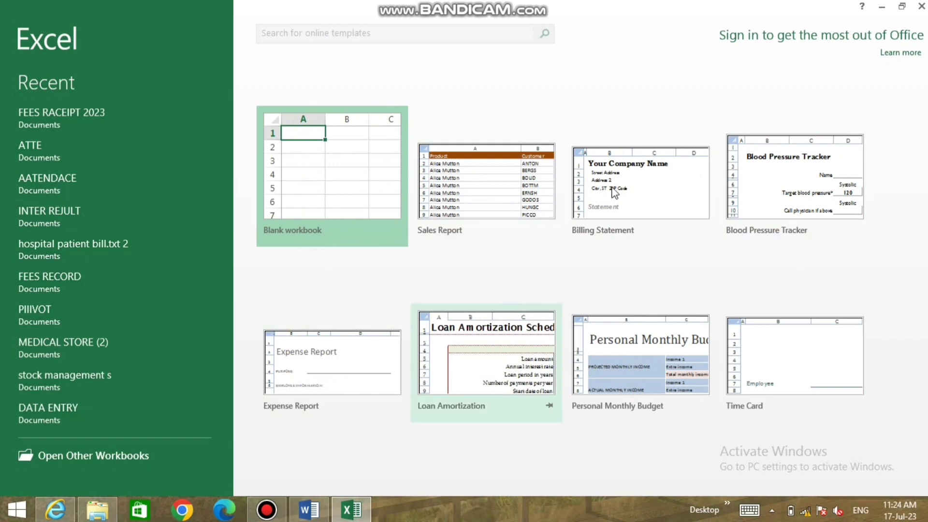
click(325, 186)
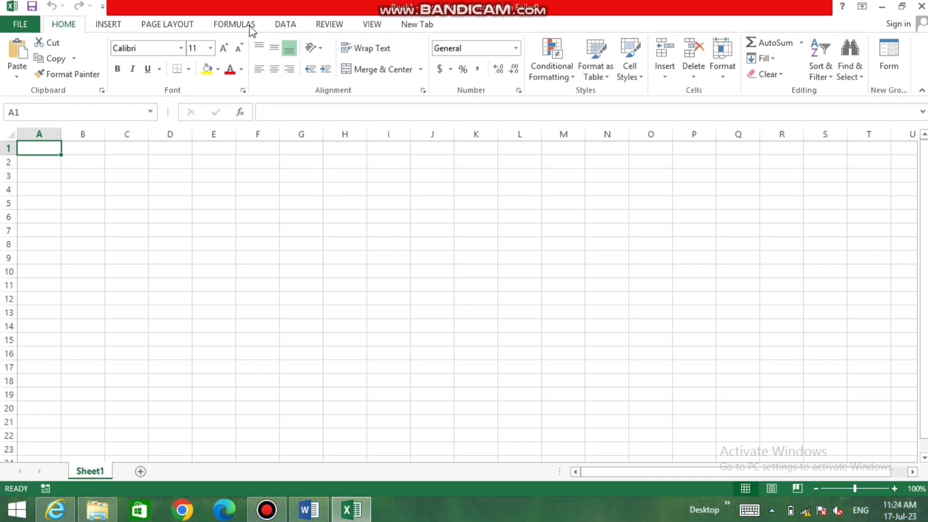
Set the blank sheet's Page Layout orientation to Landscape.
click(167, 24)
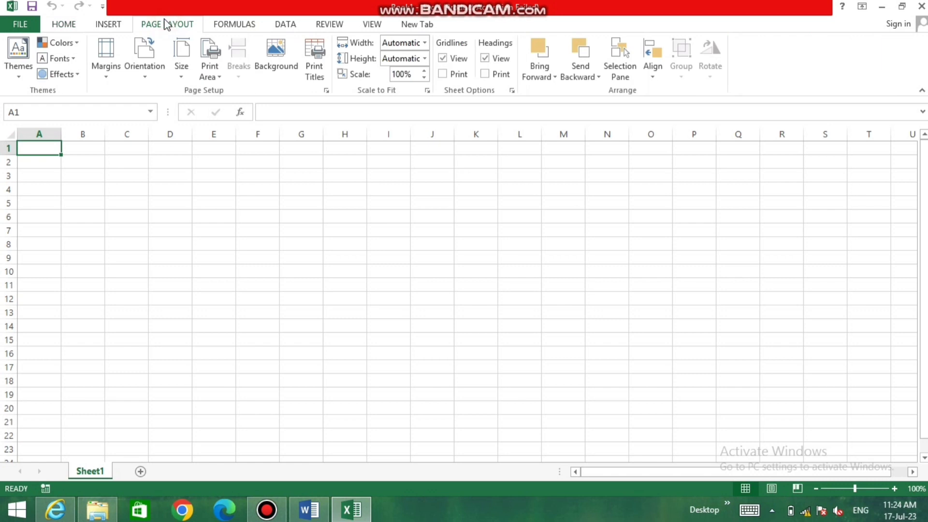
click(147, 57)
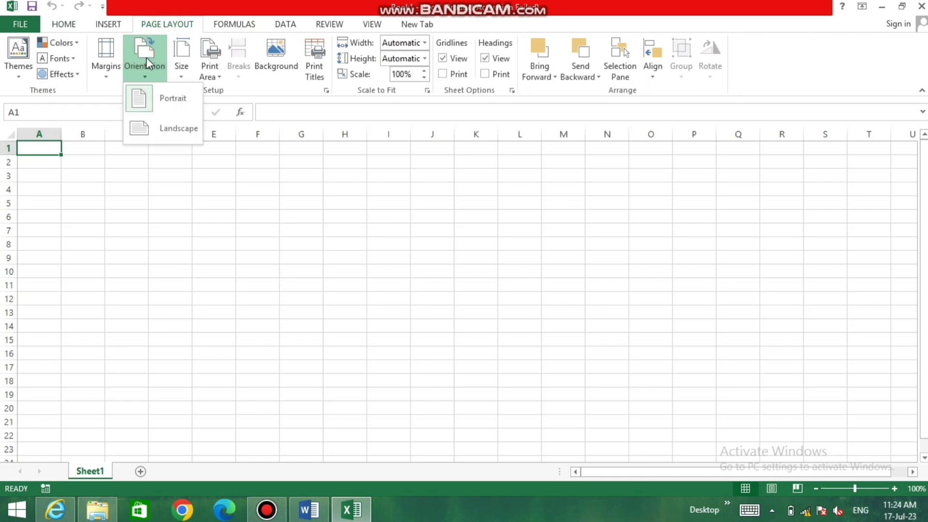
click(183, 139)
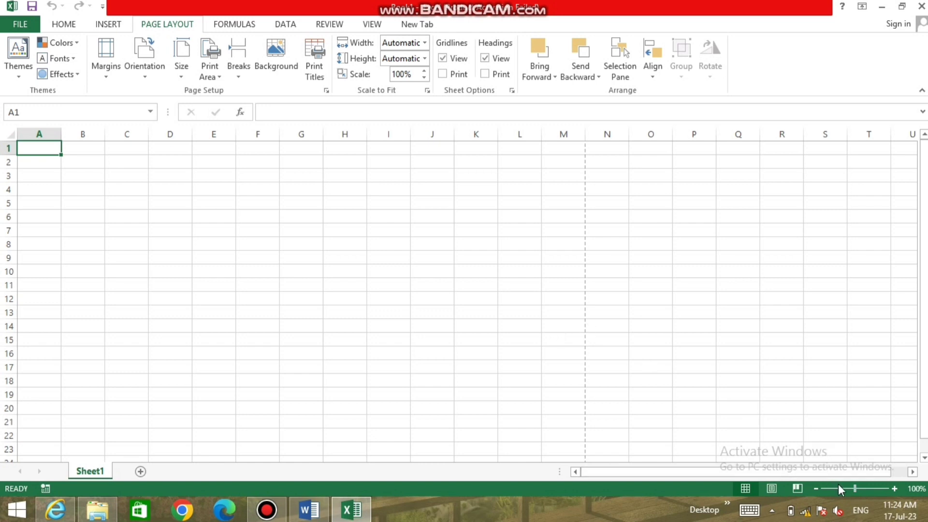
drag(854, 489, 827, 489)
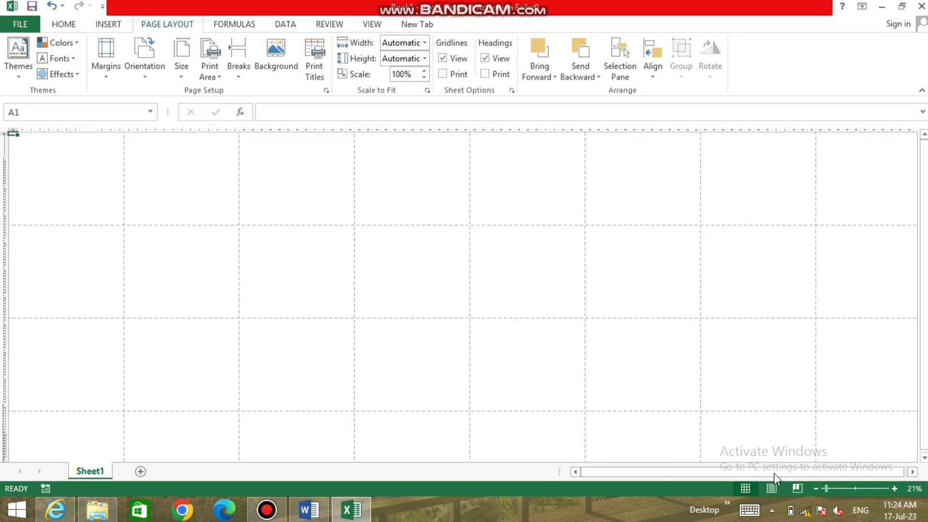
drag(19, 149, 116, 199)
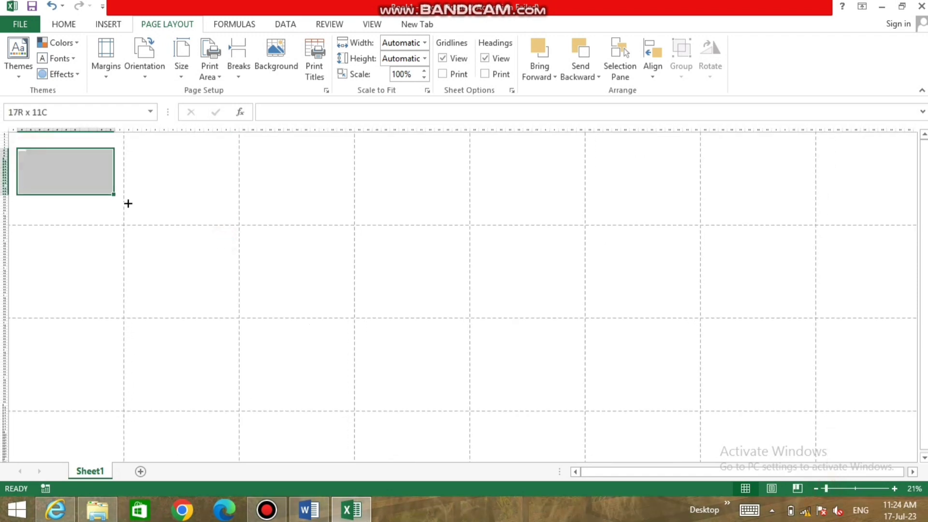
click(149, 154)
click(394, 188)
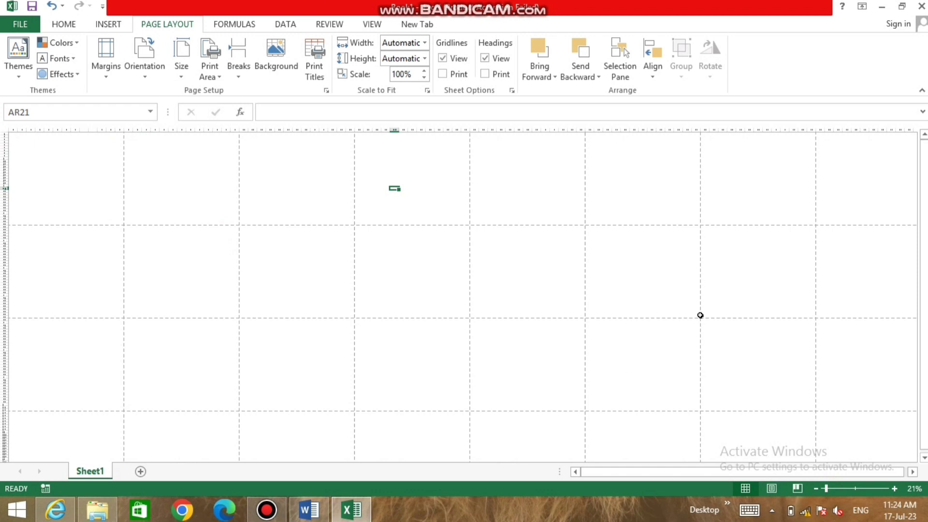
drag(22, 145, 115, 221)
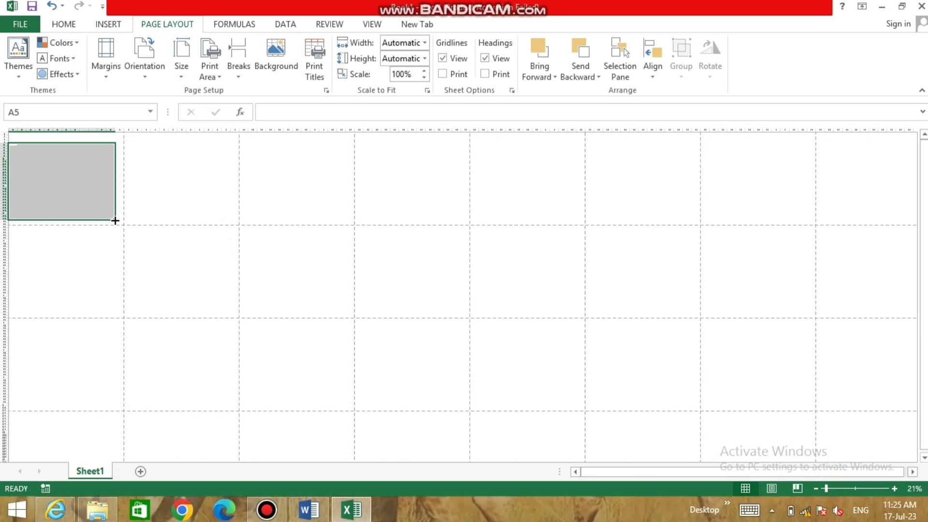
click(202, 264)
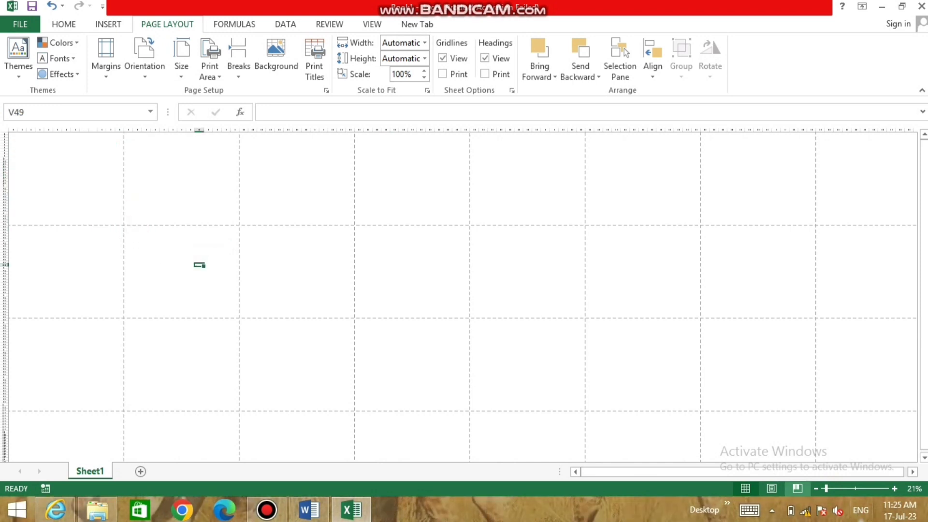
click(855, 489)
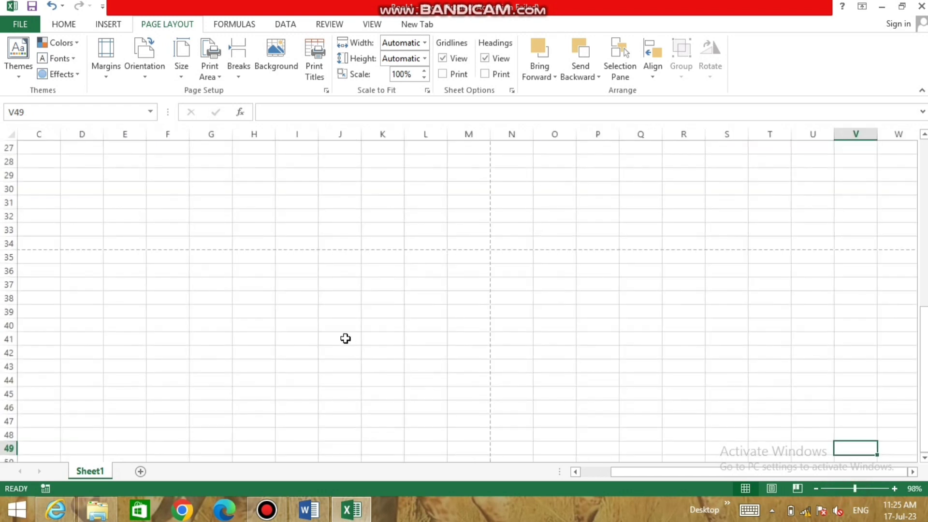
Scroll back to the top of the sheet and zoom to 100%.
scroll(339, 333, up, 3)
scroll(326, 301, up, 5)
scroll(326, 302, up, 1)
click(324, 299)
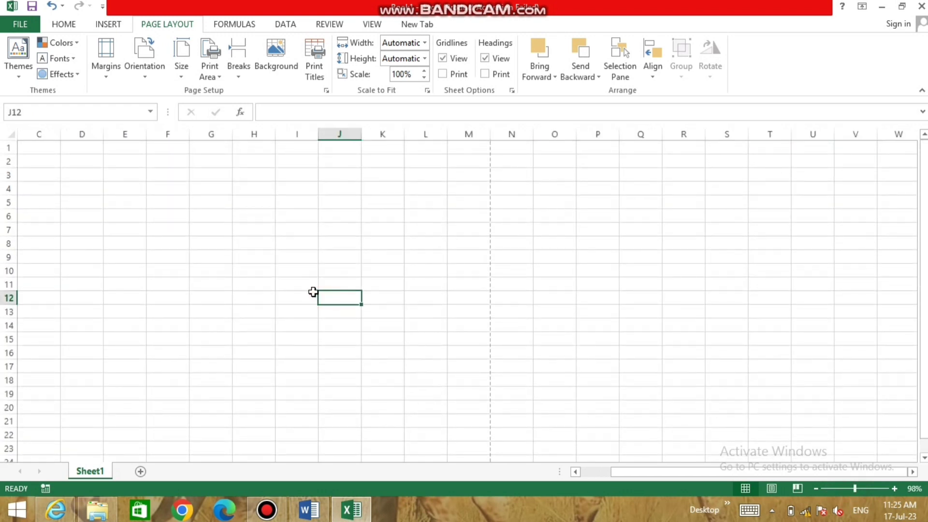
click(242, 204)
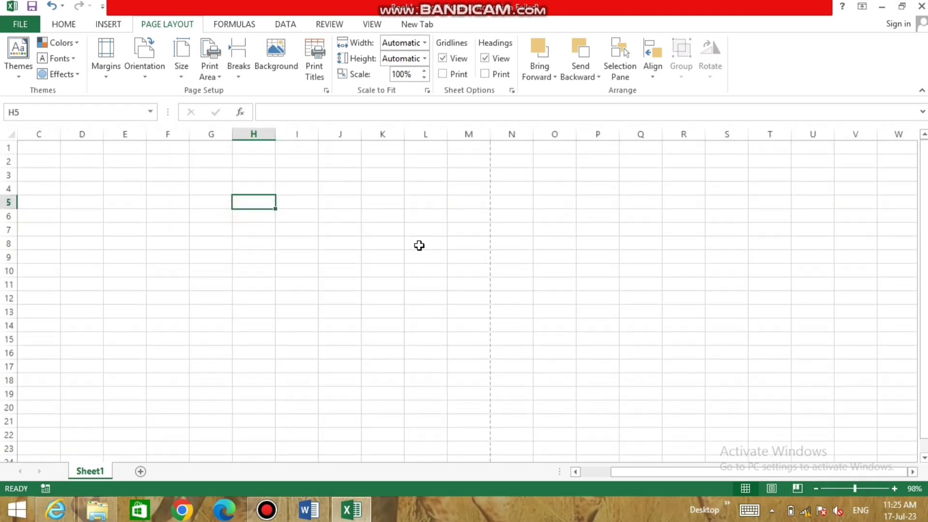
click(28, 180)
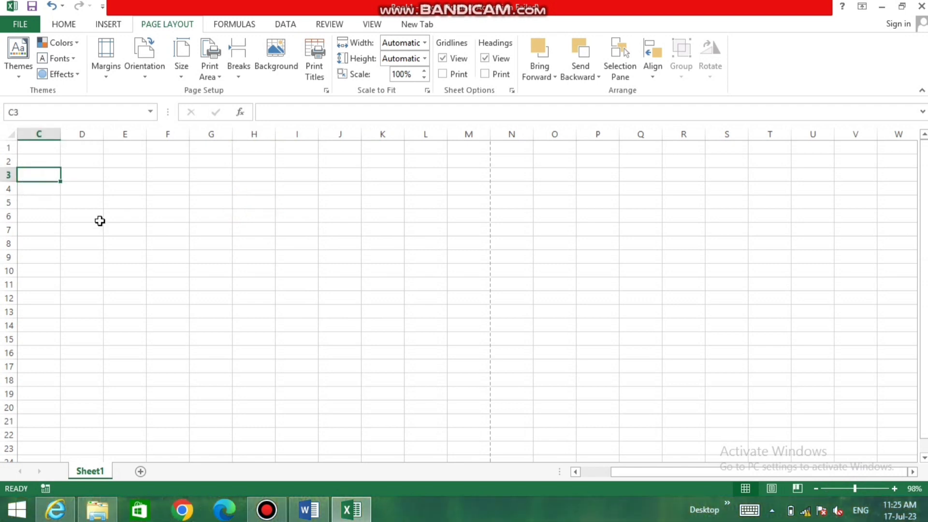
click(193, 200)
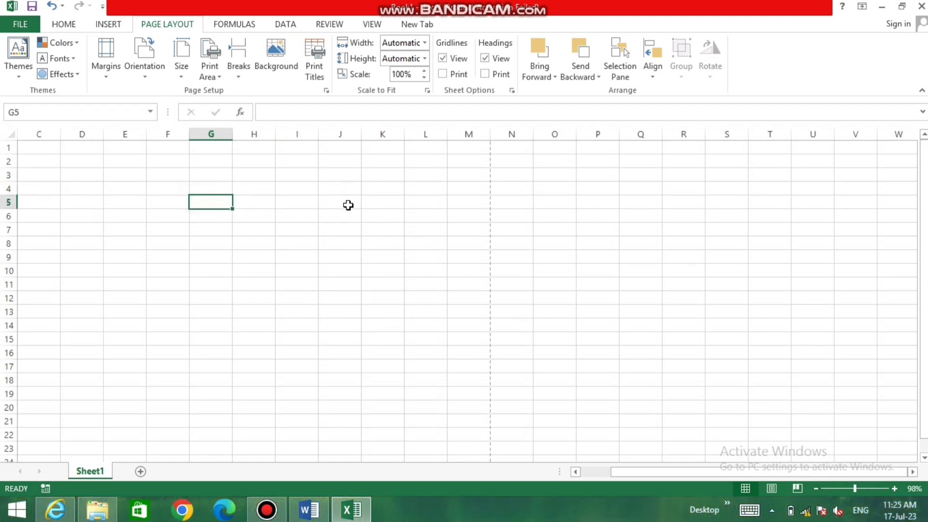
click(894, 488)
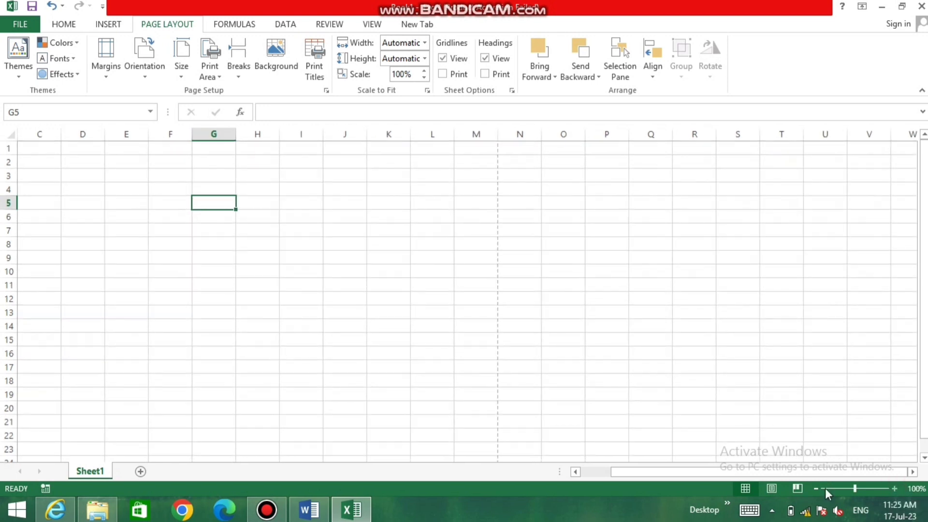
Select C1:M1, switch to the Home ribbon, then deselect with a click.
click(286, 287)
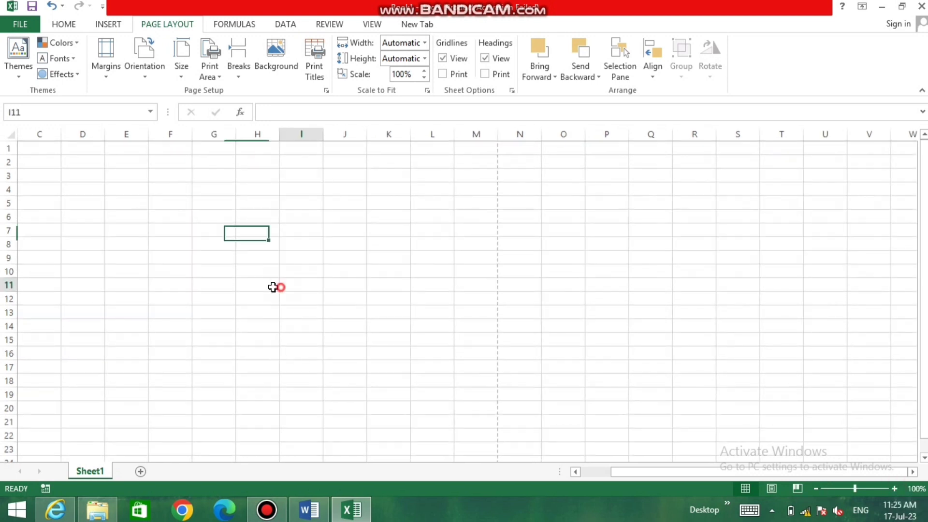
click(213, 175)
drag(36, 152, 466, 152)
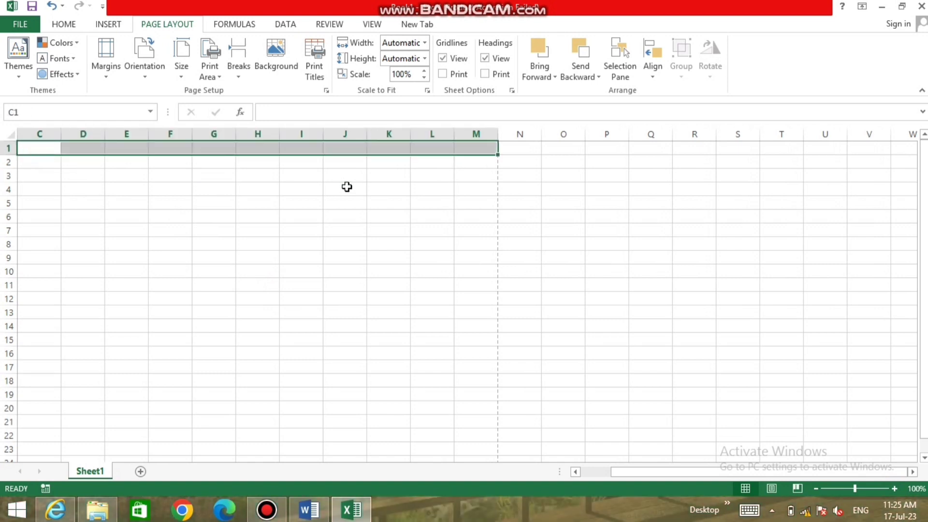
click(68, 25)
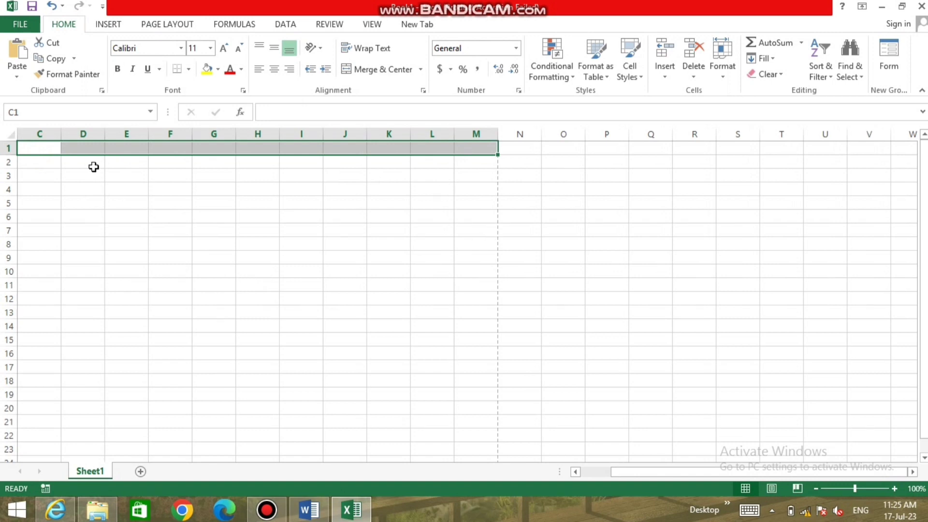
click(27, 207)
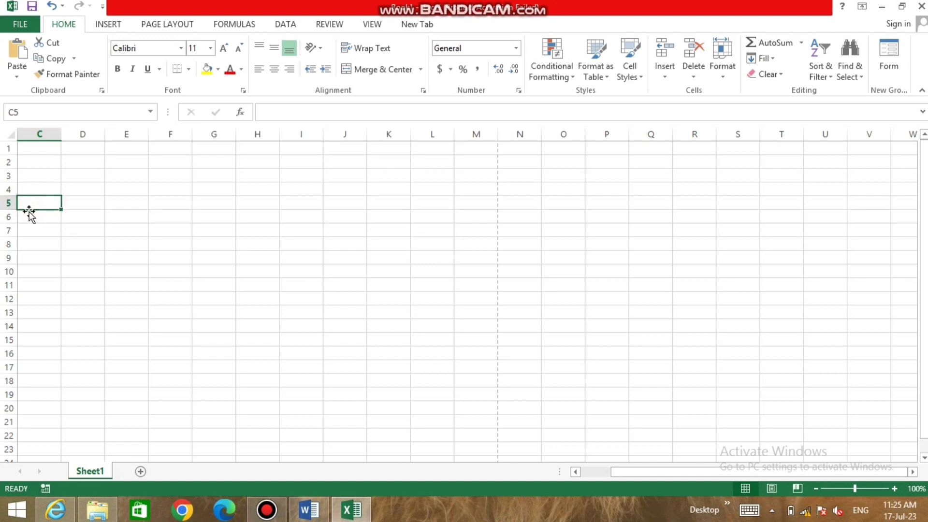
In Custom Margins, enter 0.2 for left, top, right and bottom margins and apply.
click(162, 26)
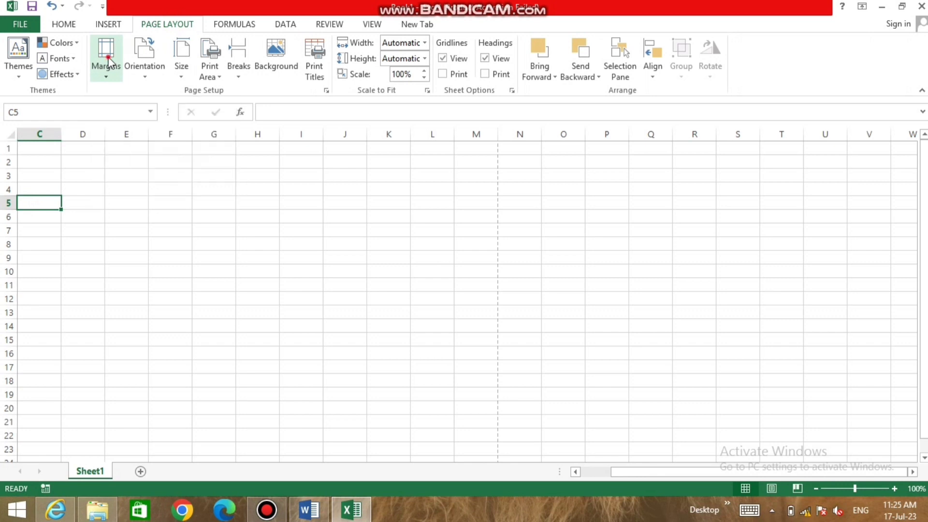
click(109, 61)
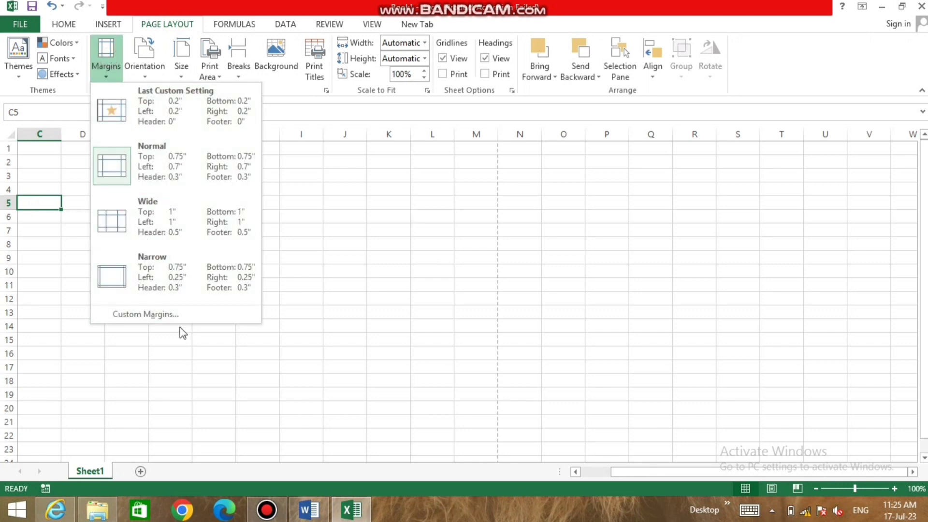
click(160, 315)
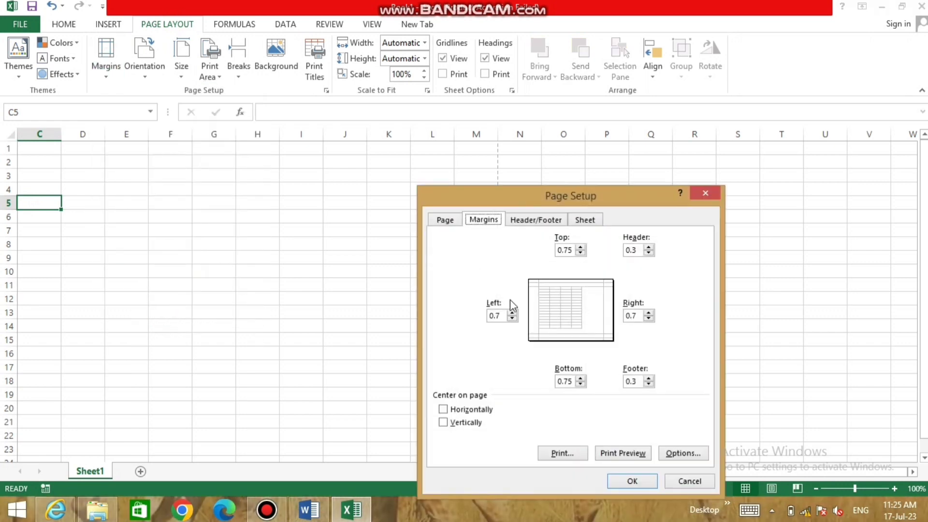
click(501, 316)
text(2)
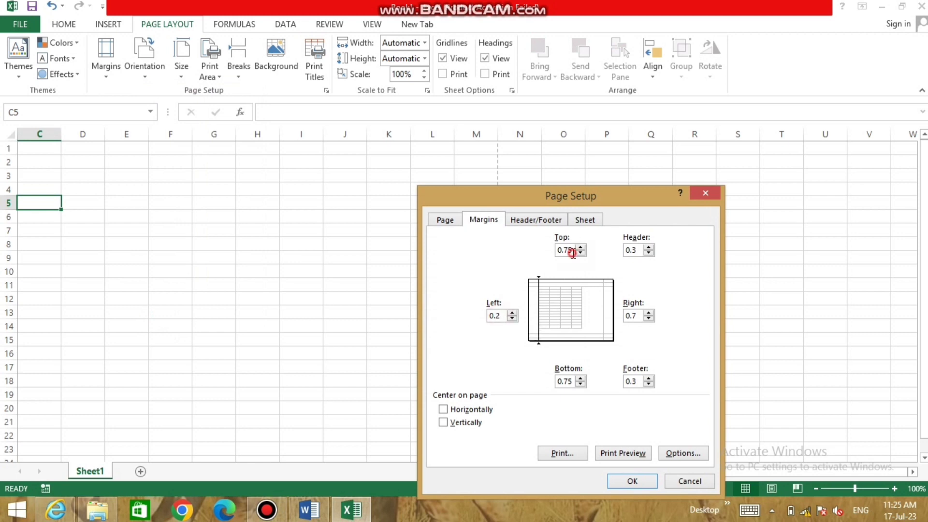
click(573, 253)
text(2)
click(638, 316)
text(2)
click(573, 381)
key(BackSpace)
key(BackSpace)
text(2)
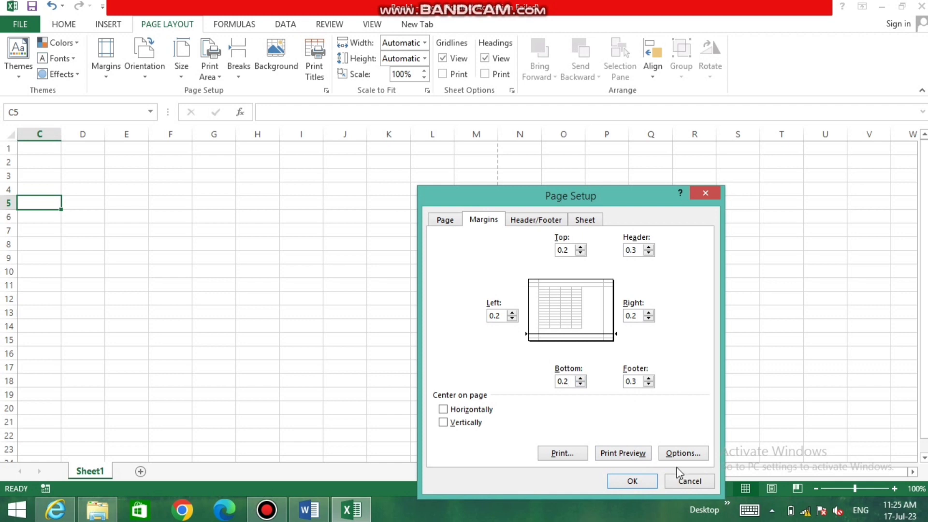
click(640, 483)
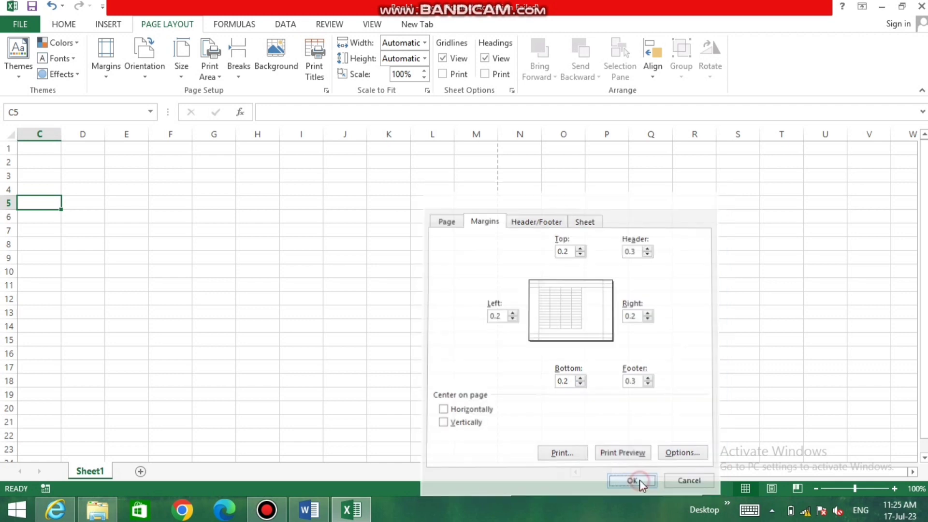
click(405, 298)
Enter the headings ROLL NO, STUDENT NAME, COURSE, MONTHLY FEES and JAN across C4:G4.
click(49, 190)
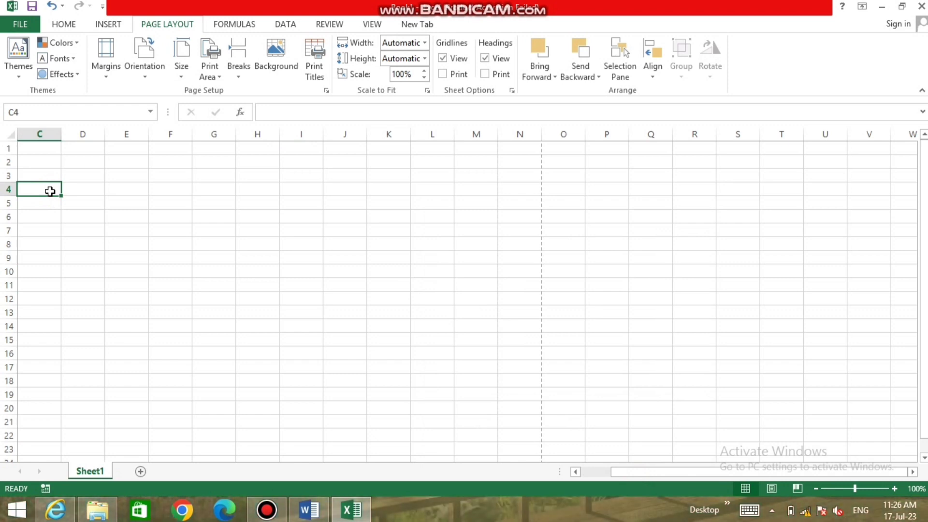
text(rol)
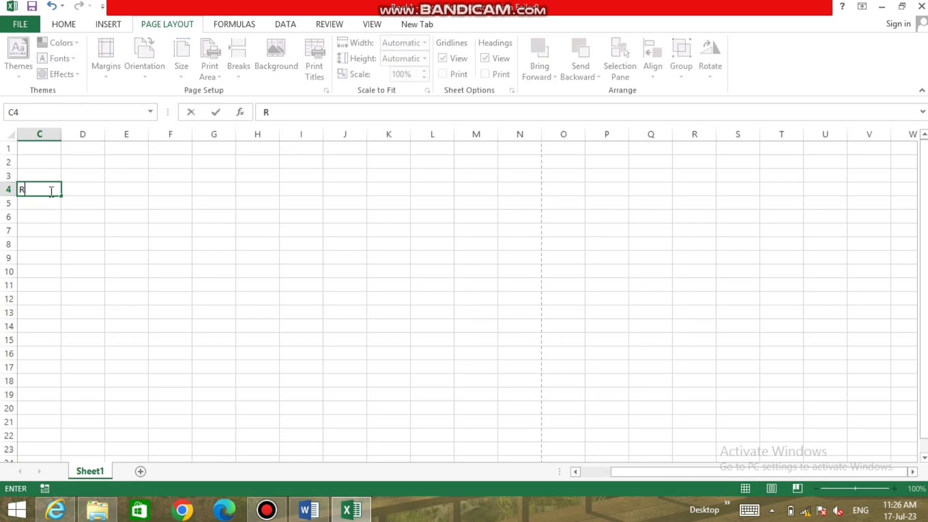
text(OLL)
text( NO)
key(Tab)
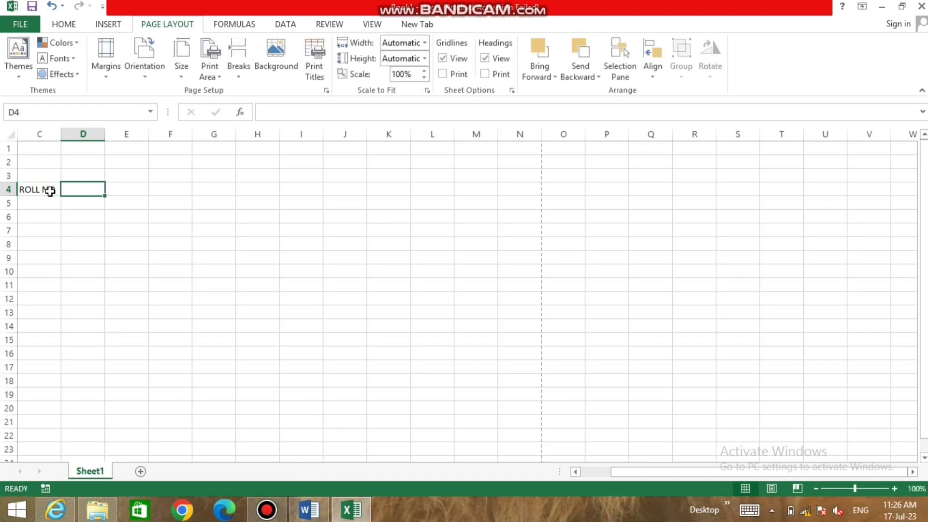
text(STUD)
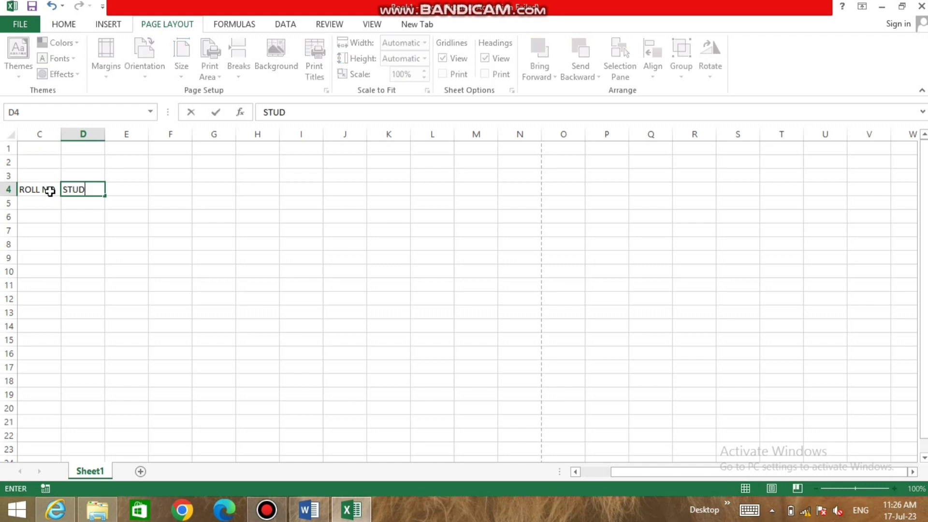
text(ENT N)
text(AME)
key(Tab)
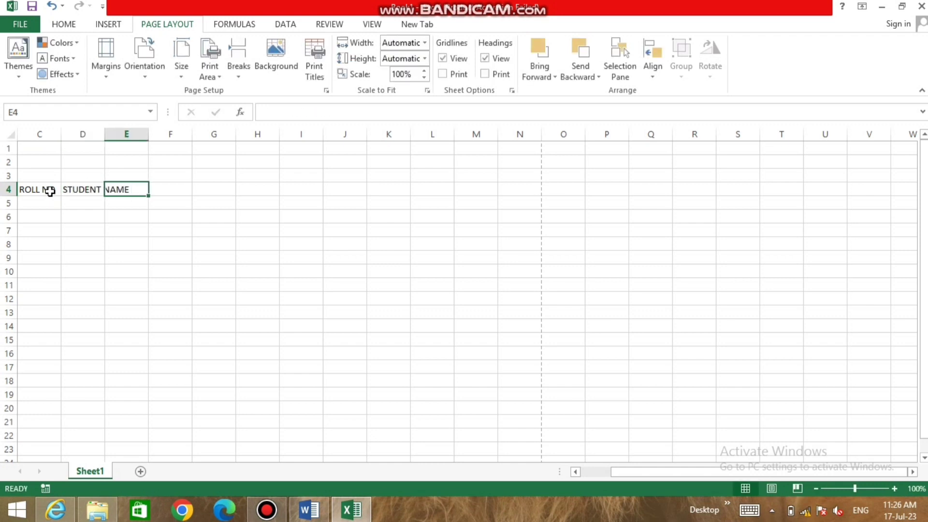
text(COURSE)
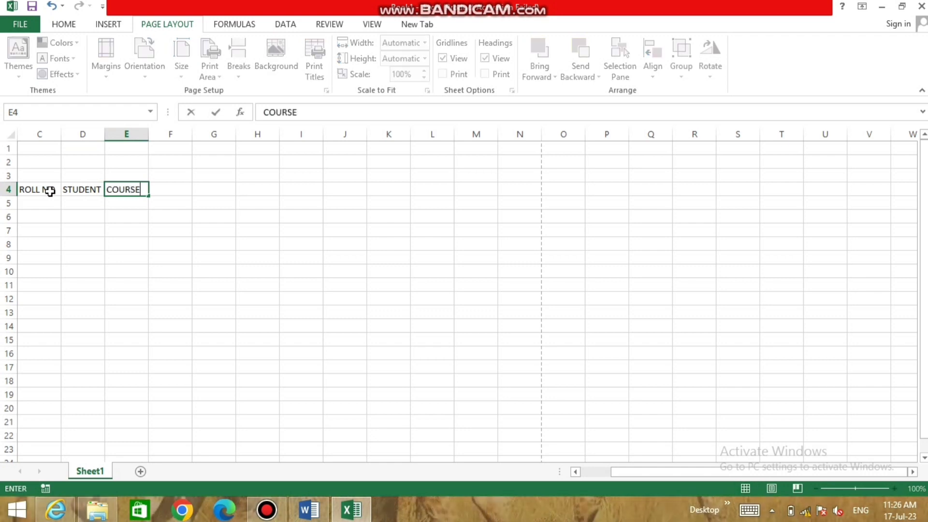
key(Tab)
text(M)
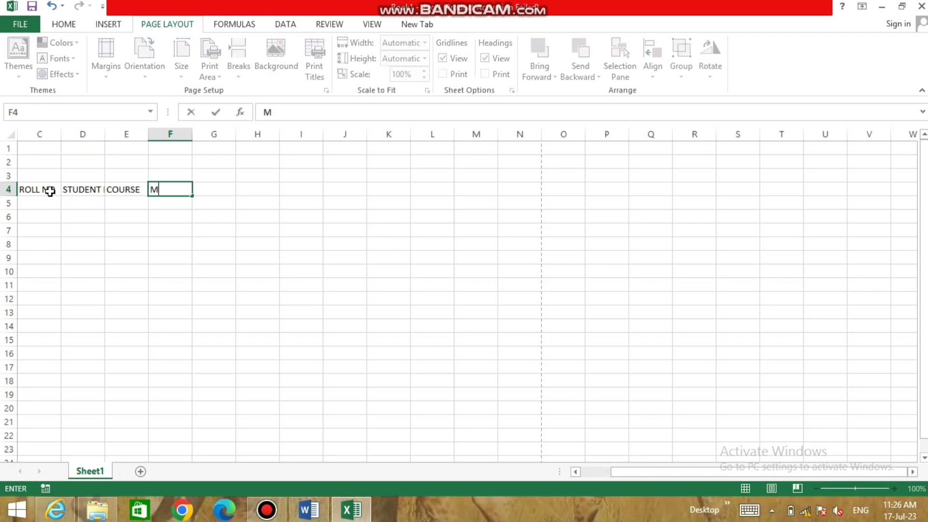
text(ONTHLY)
text( FEES)
key(Tab)
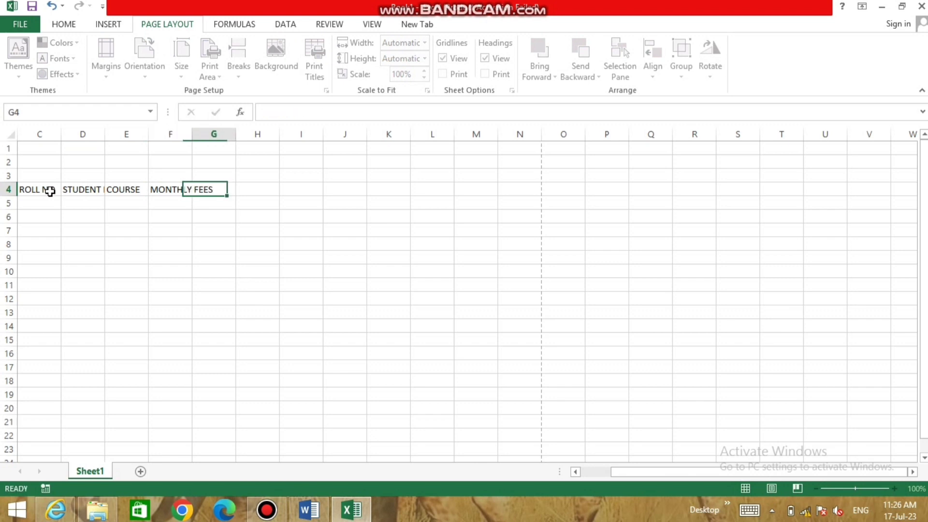
text(JAN)
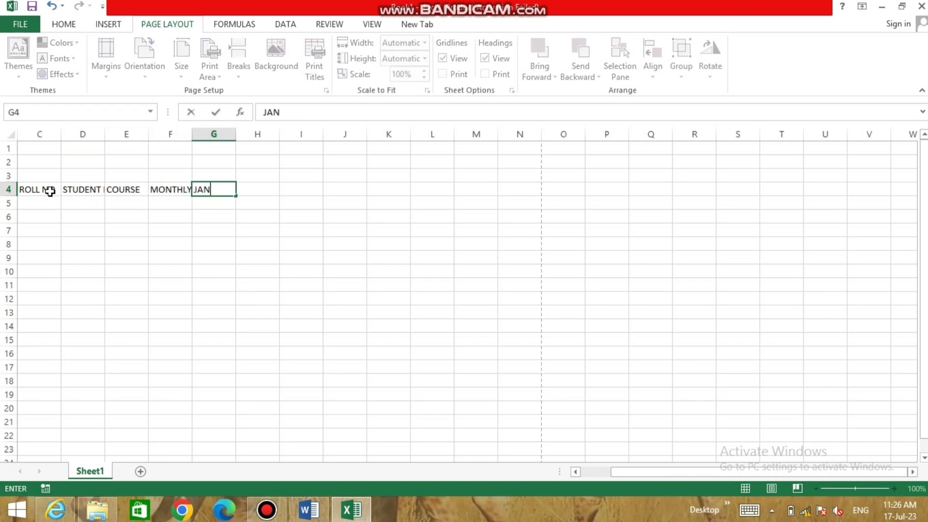
key(Return)
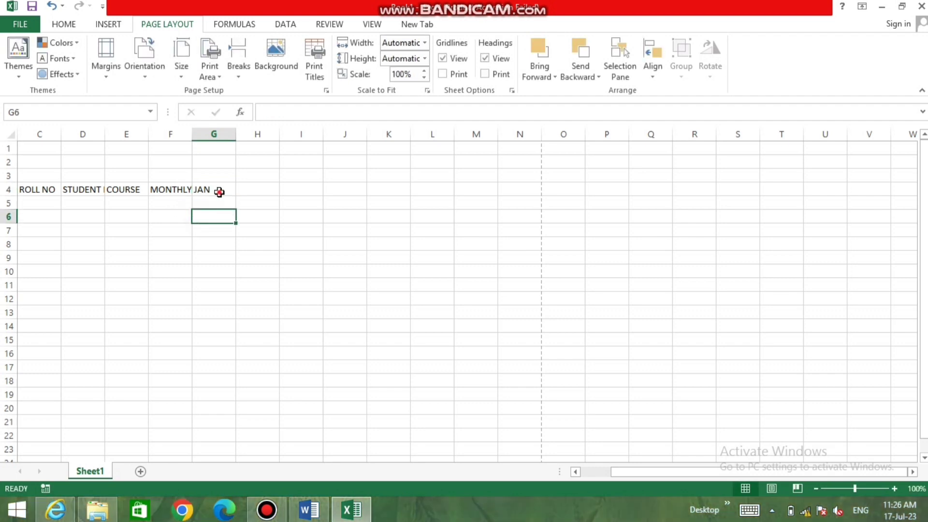
click(219, 192)
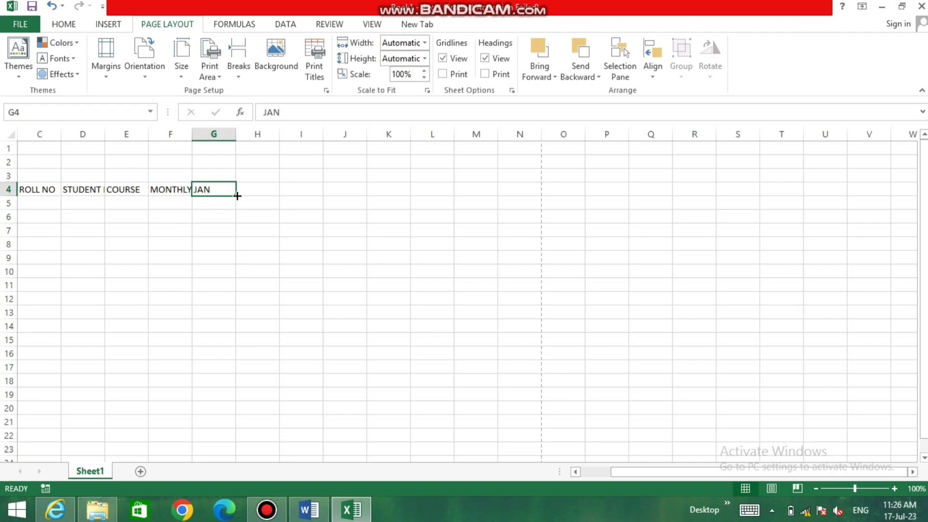
AutoFill the month series from JAN in G4 to DEC in R4, then select H4:R4.
drag(237, 196, 696, 204)
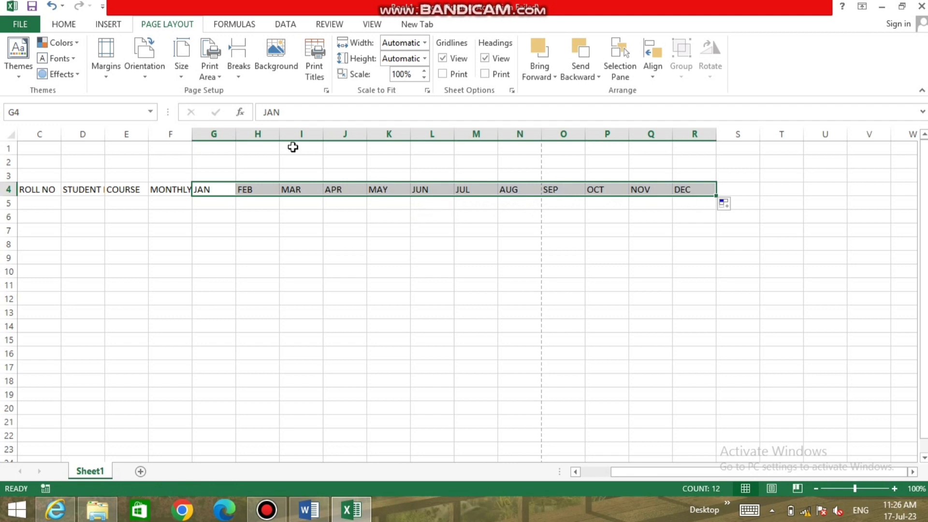
click(69, 24)
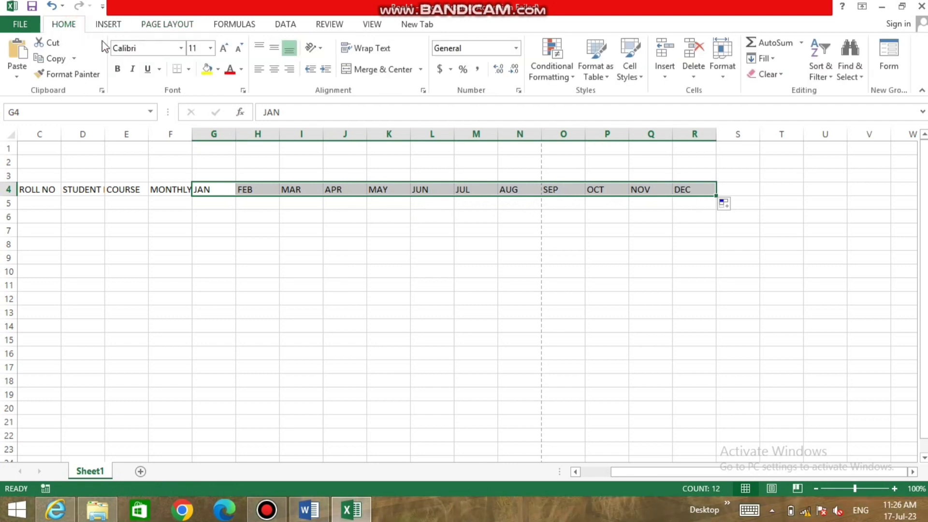
click(781, 162)
click(476, 271)
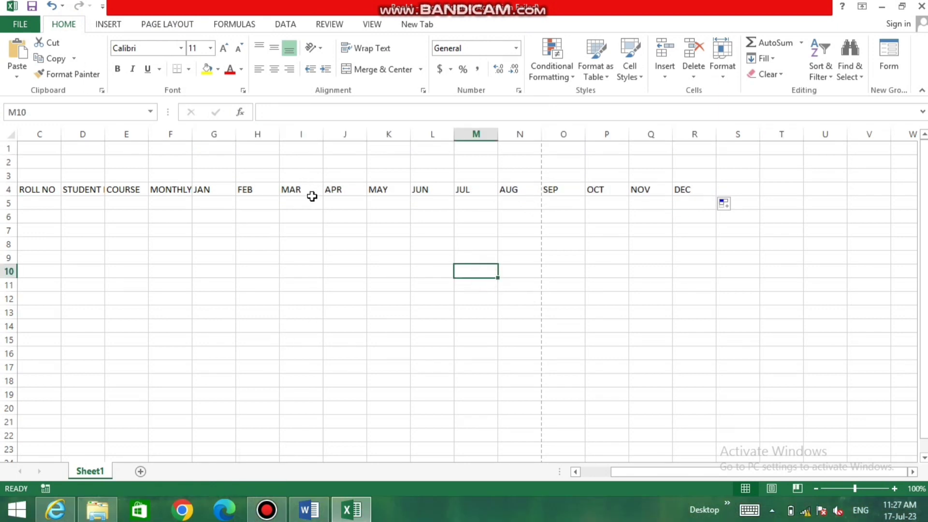
drag(251, 189, 678, 185)
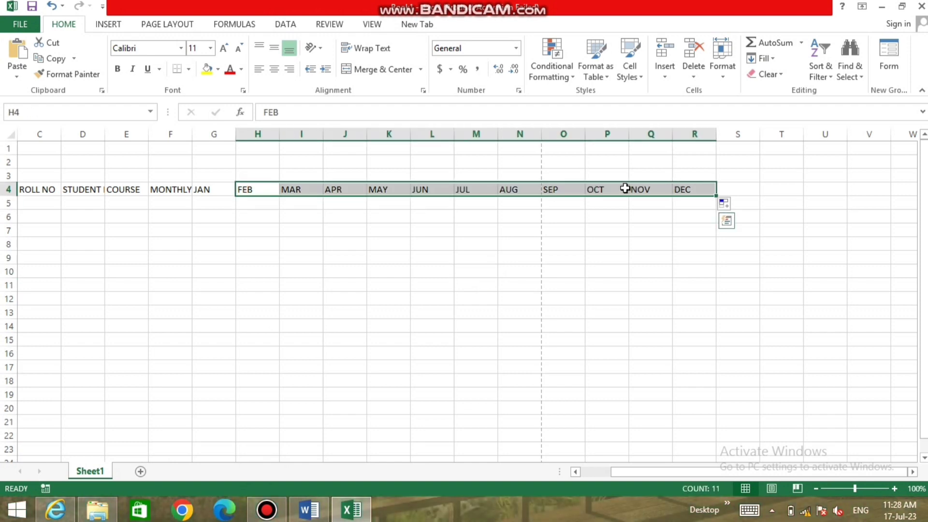
AutoFit the widths of columns H to R to fit the FEB–DEC month names.
click(58, 23)
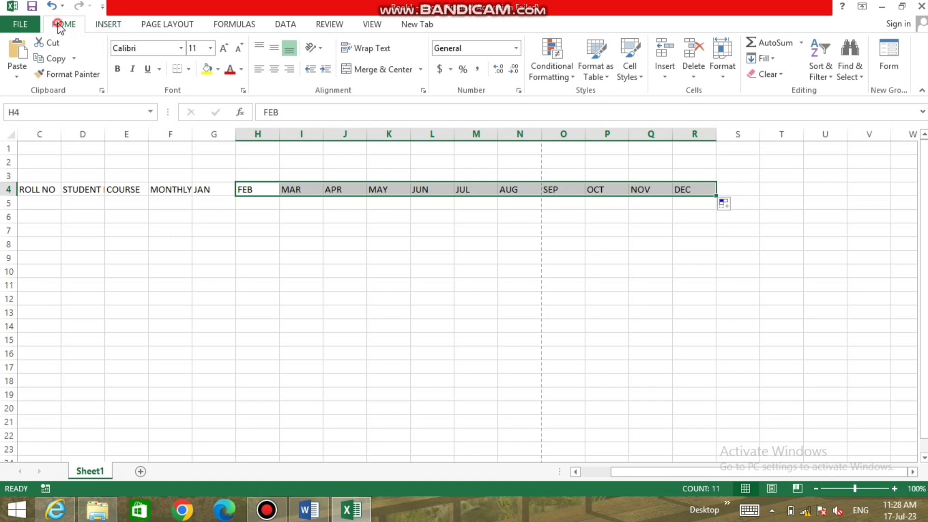
click(724, 72)
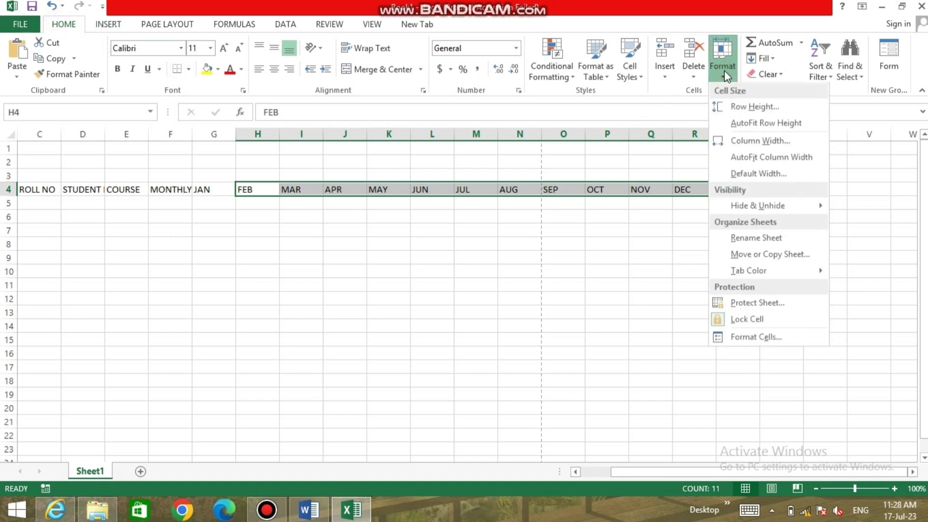
click(766, 160)
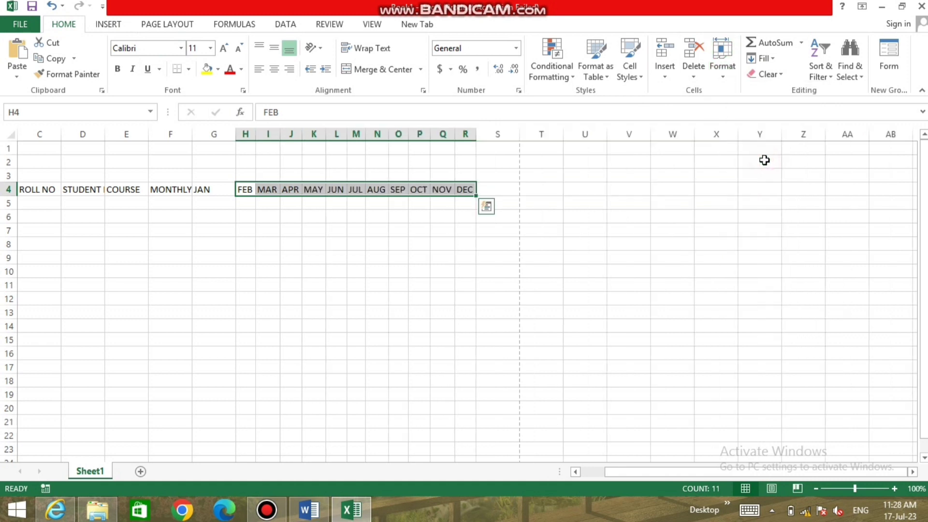
click(446, 252)
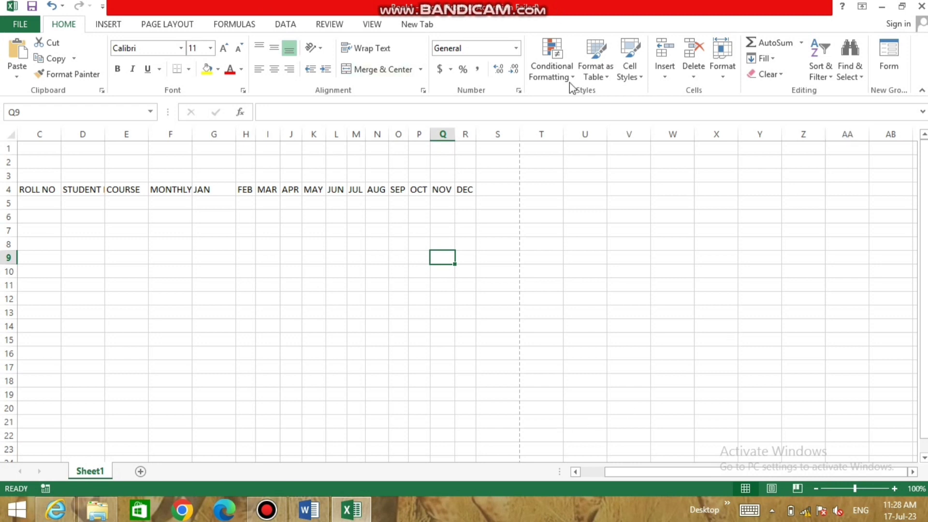
click(375, 254)
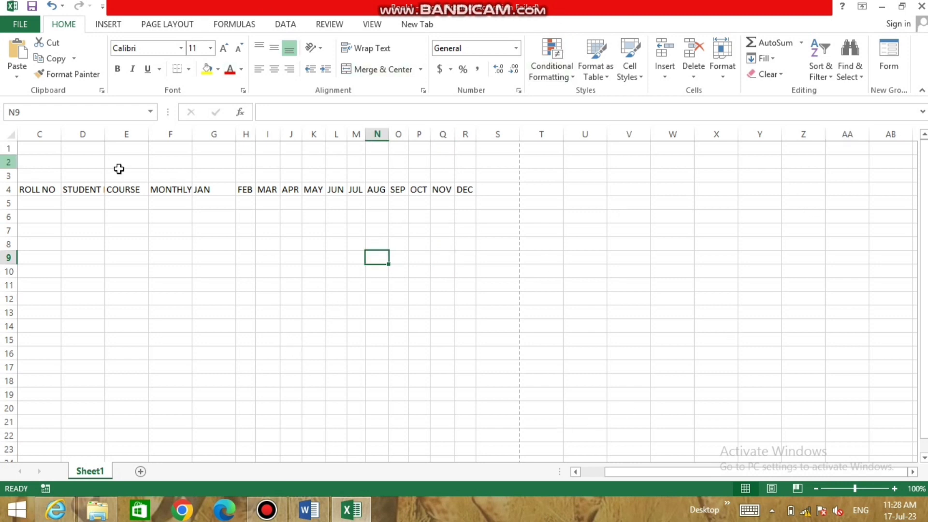
click(352, 218)
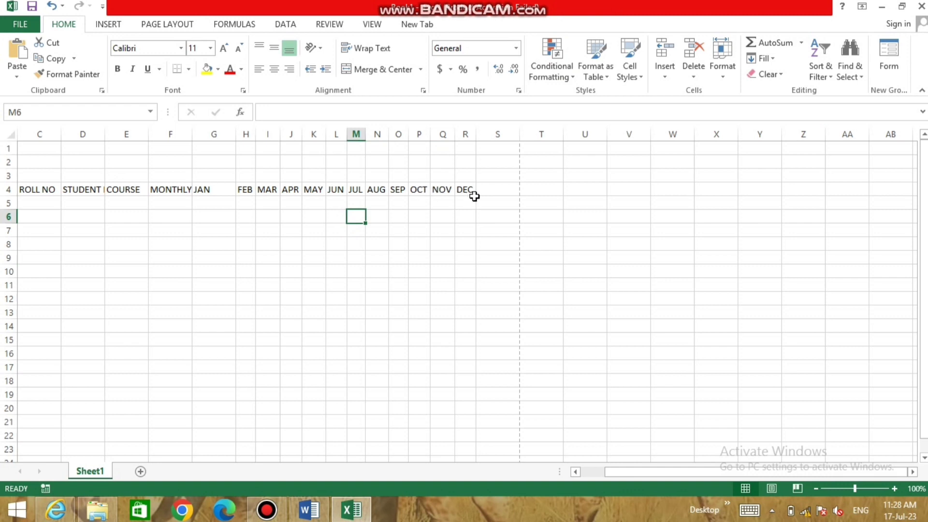
Add the PAID MONTH and REMAINING MONTH headings after DEC in row 4.
click(498, 190)
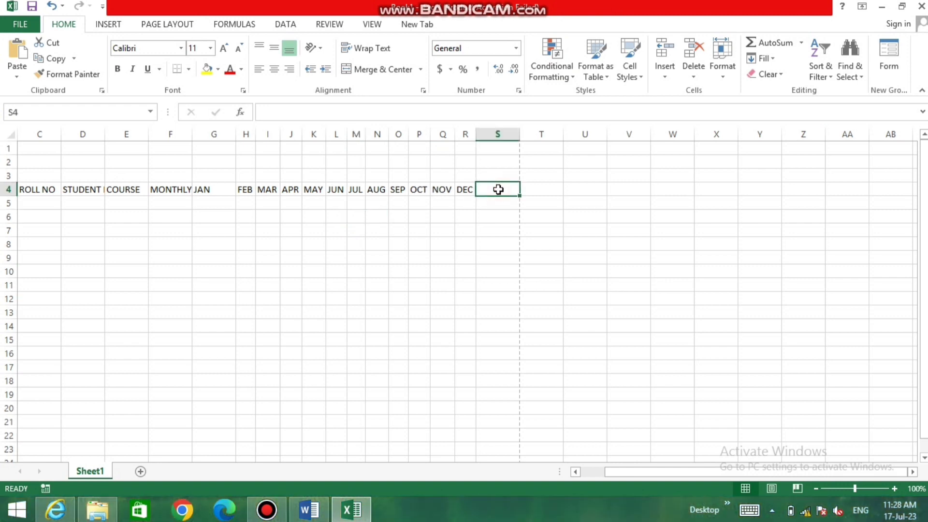
text(PAI)
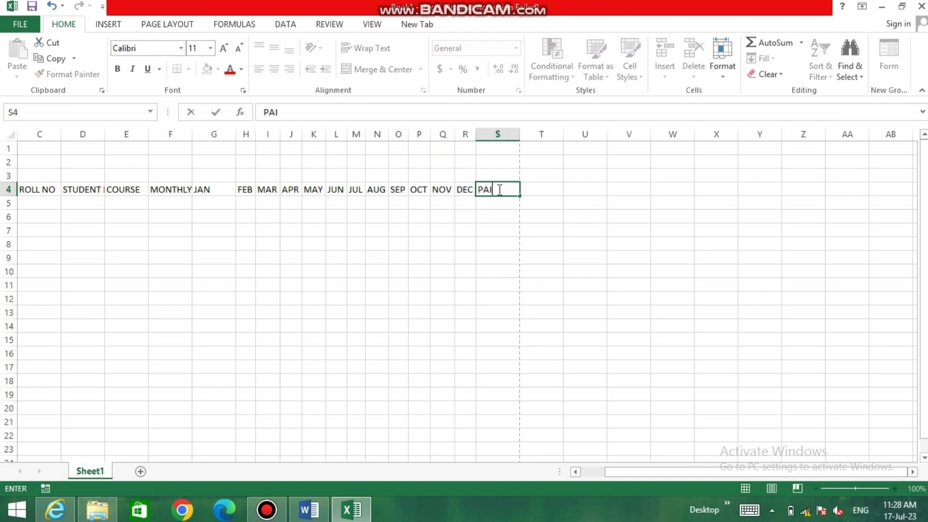
text(D MON)
key(BackSpace)
text(ONTH)
key(Tab)
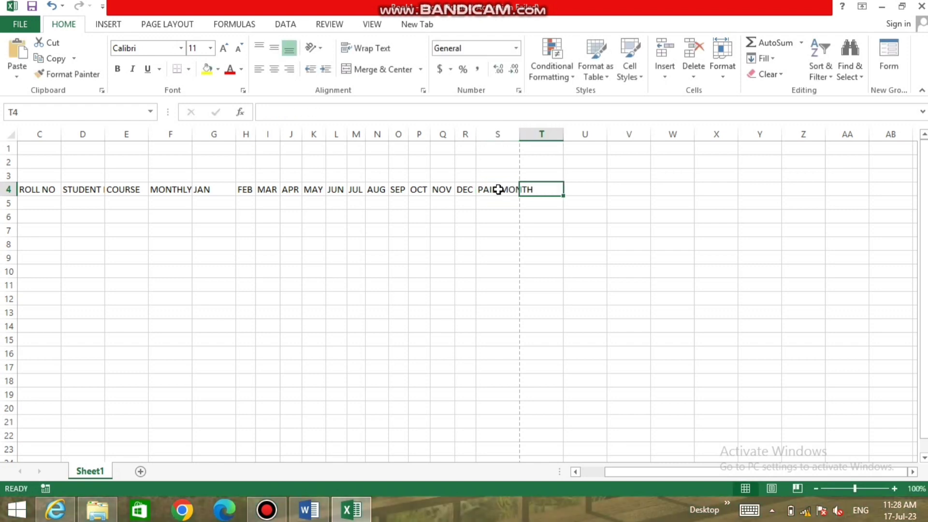
text(REMAINI)
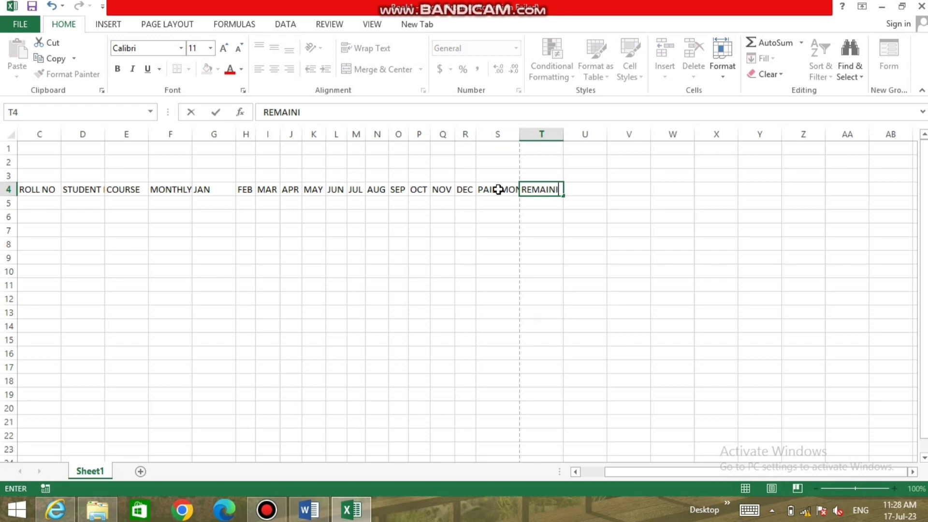
text(NG)
key(BackSpace)
key(BackSpace)
key(BackSpace)
text(,)
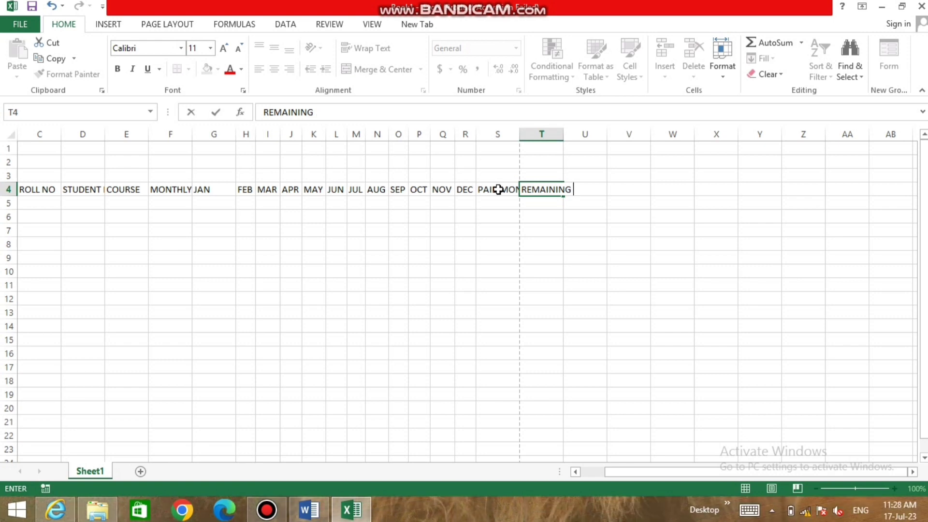
text(MONTH)
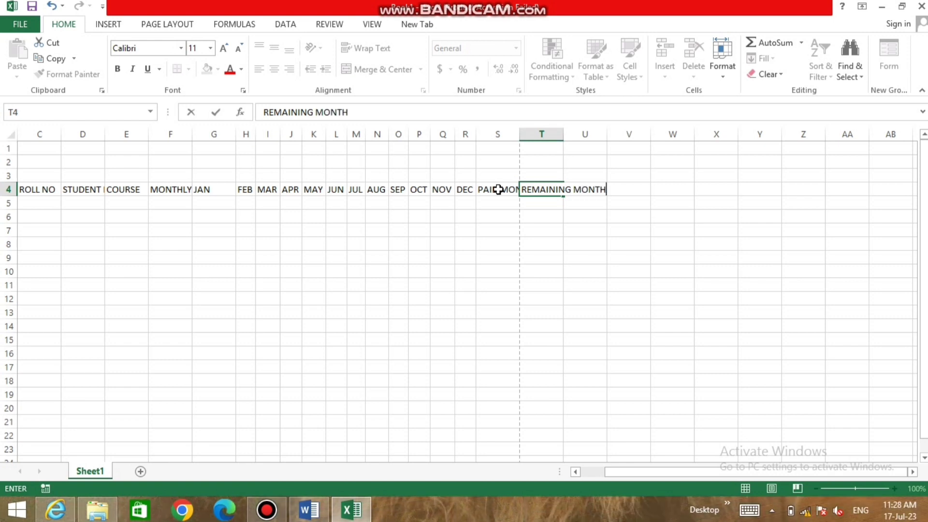
key(Tab)
Add the FEES SUBMITTED and REMAINING FEES headings to finish row 4 at column V.
text(F)
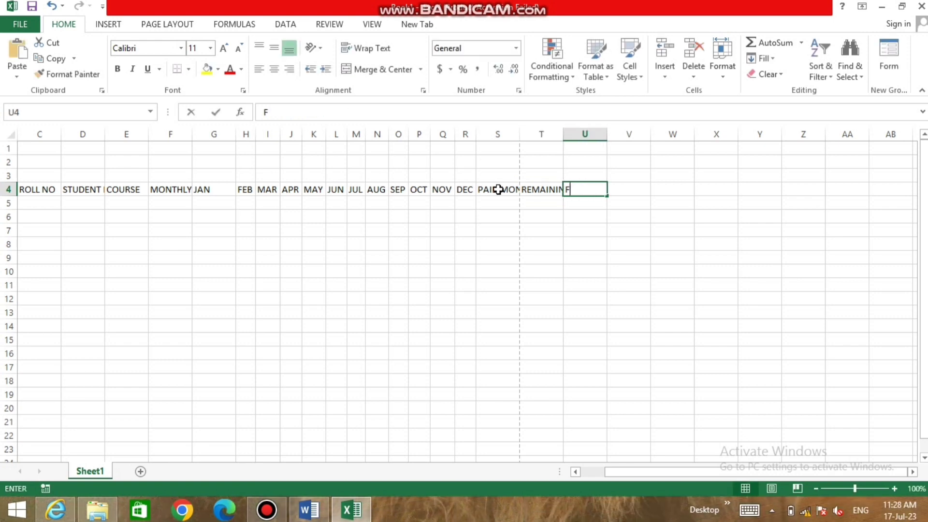
text(EES SUB)
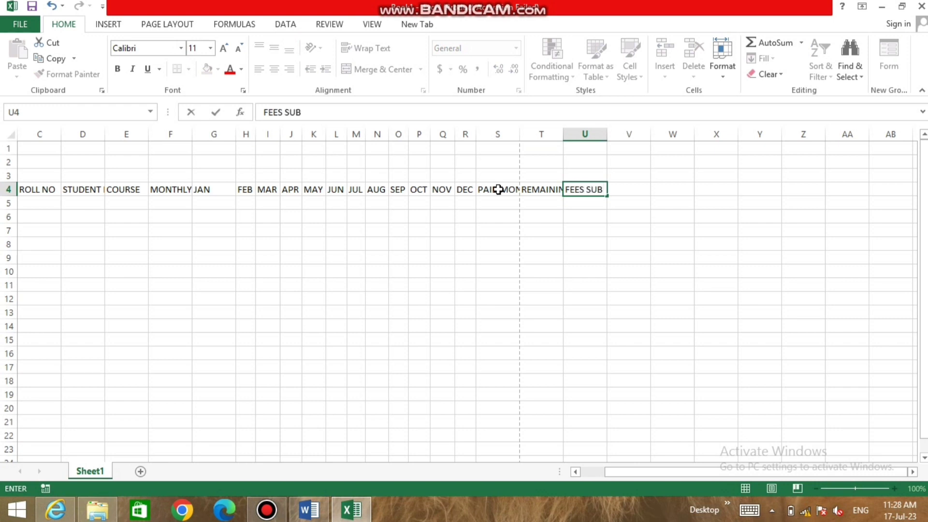
text(MI)
text(TTED)
key(Tab)
text(R)
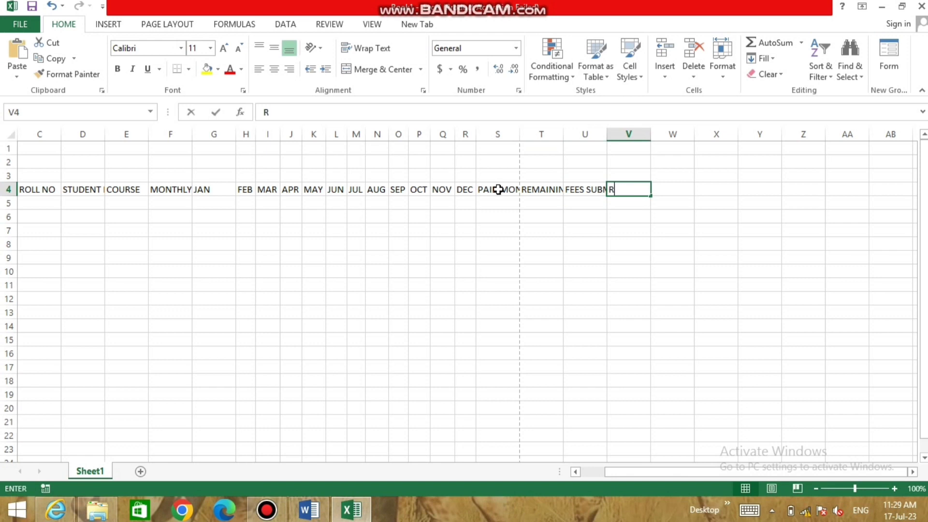
text(EMAININ)
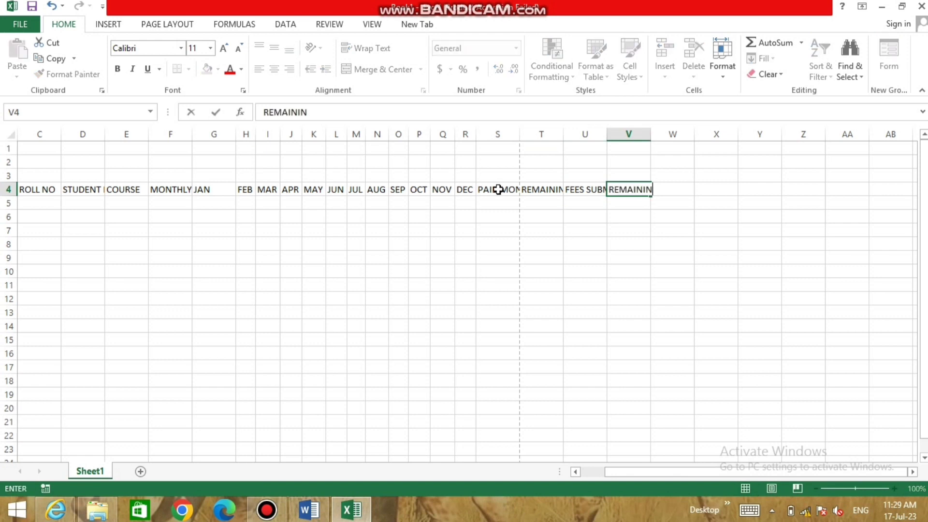
text(G FEES)
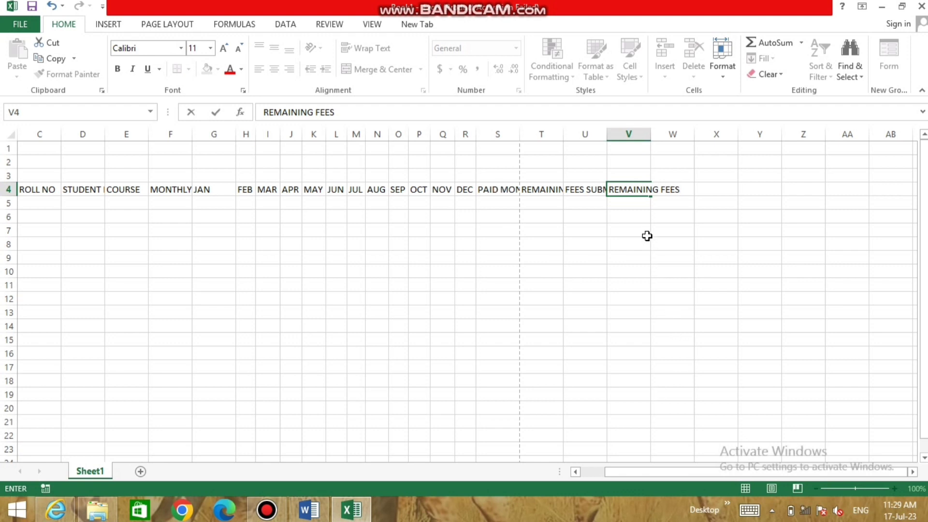
click(633, 226)
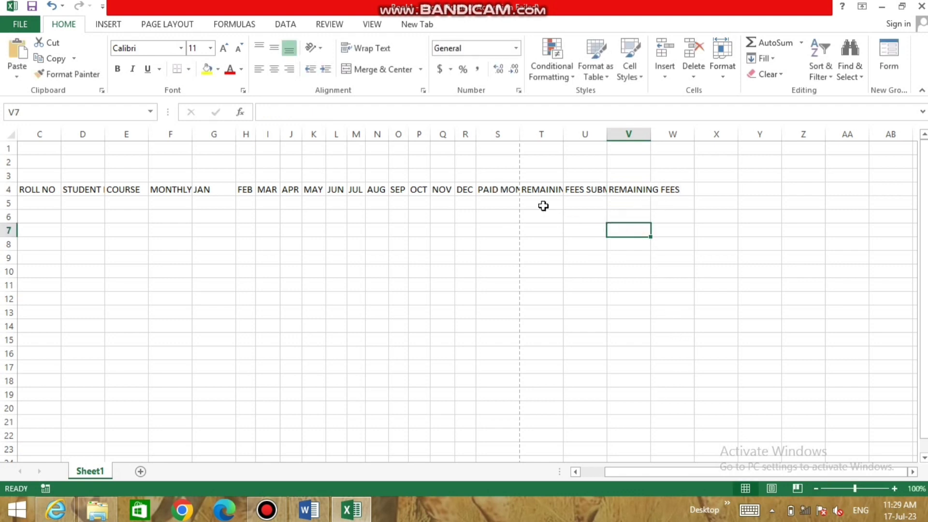
click(541, 205)
click(631, 206)
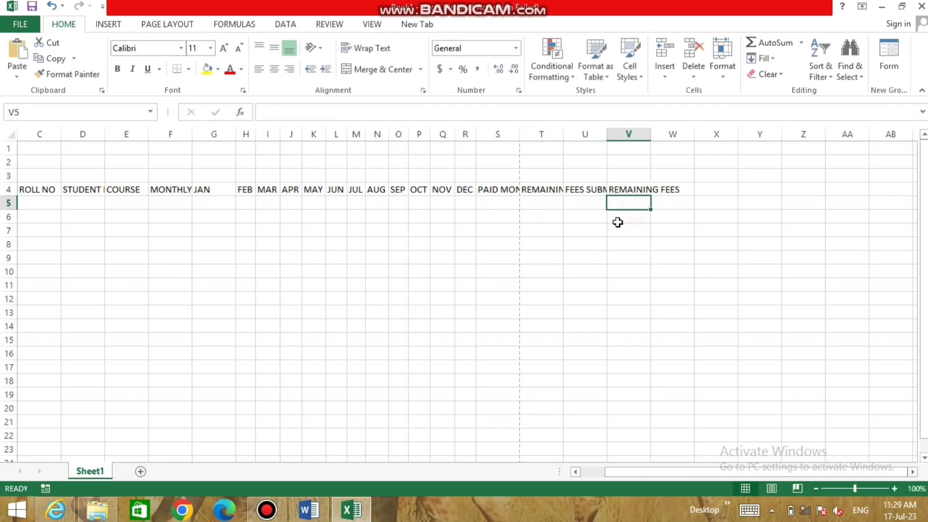
click(534, 228)
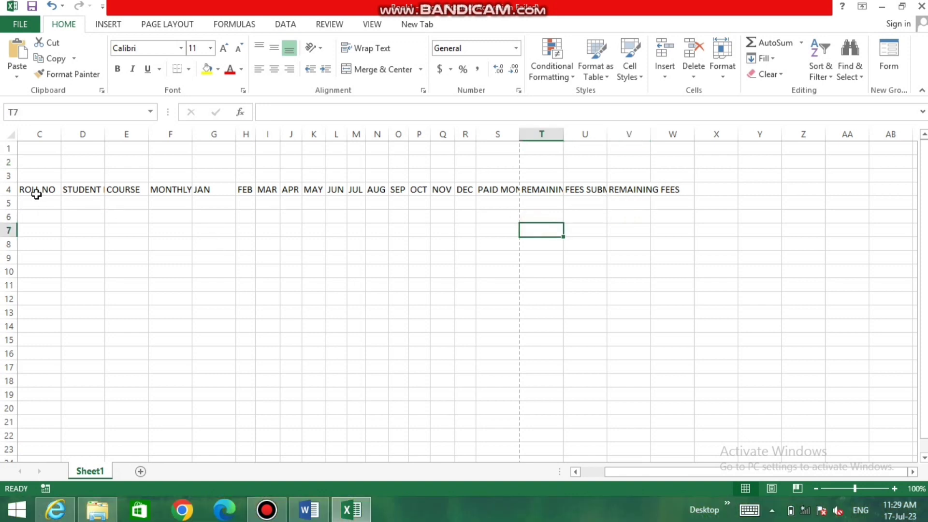
Wrap the row 4 header text and centre it both horizontally and vertically.
drag(36, 190, 679, 190)
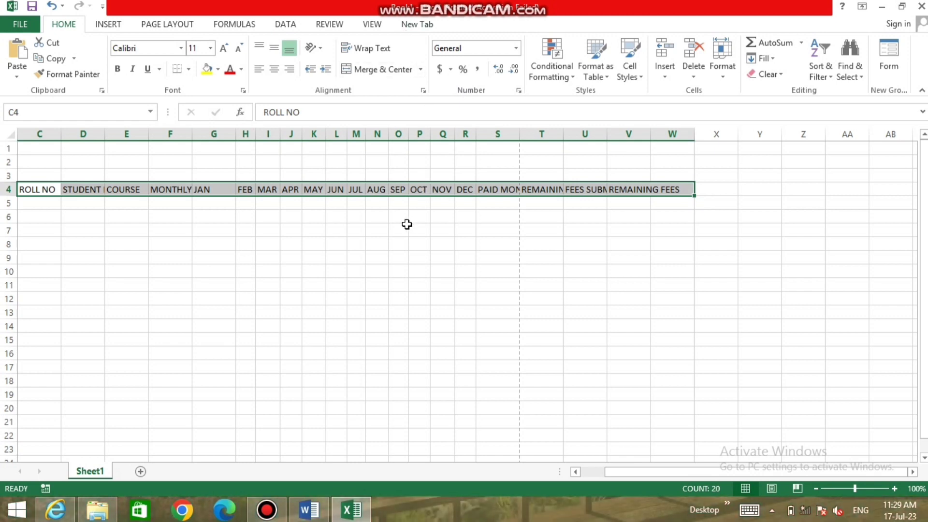
click(369, 48)
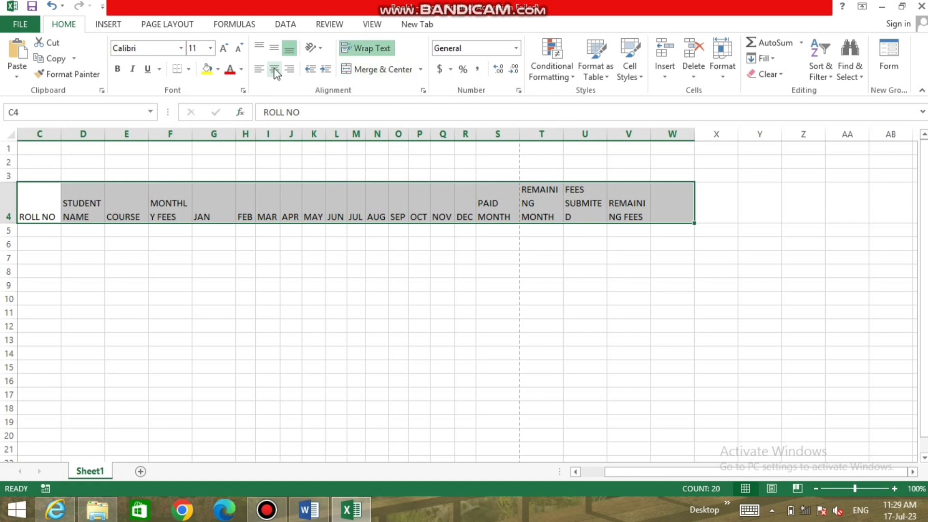
click(274, 69)
click(274, 48)
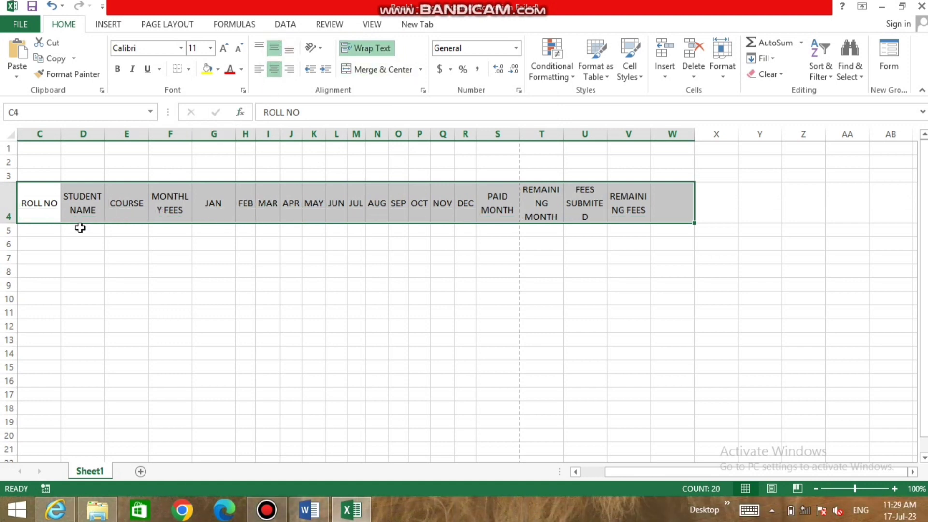
Narrow column C for ROLL NO, widen column F for MONTHLY FEES, and narrow JAN's column G.
drag(61, 134, 43, 140)
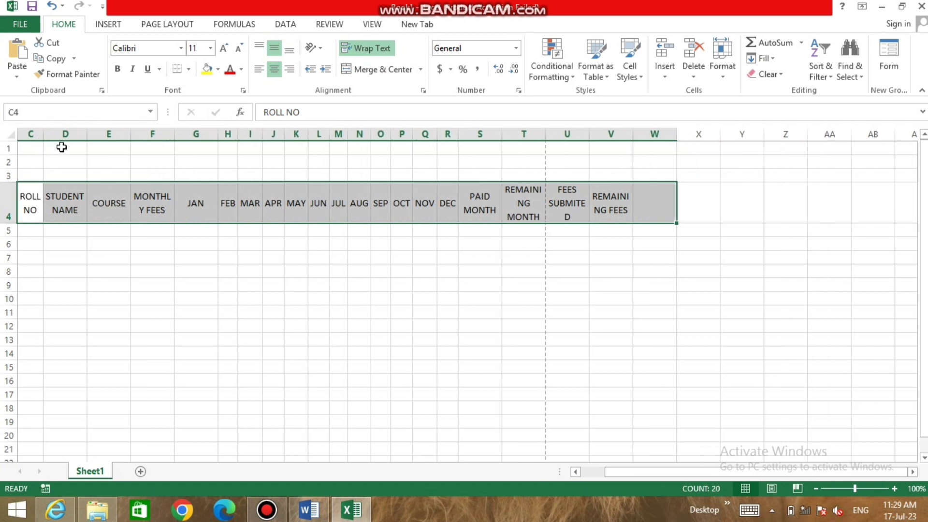
drag(130, 134, 129, 136)
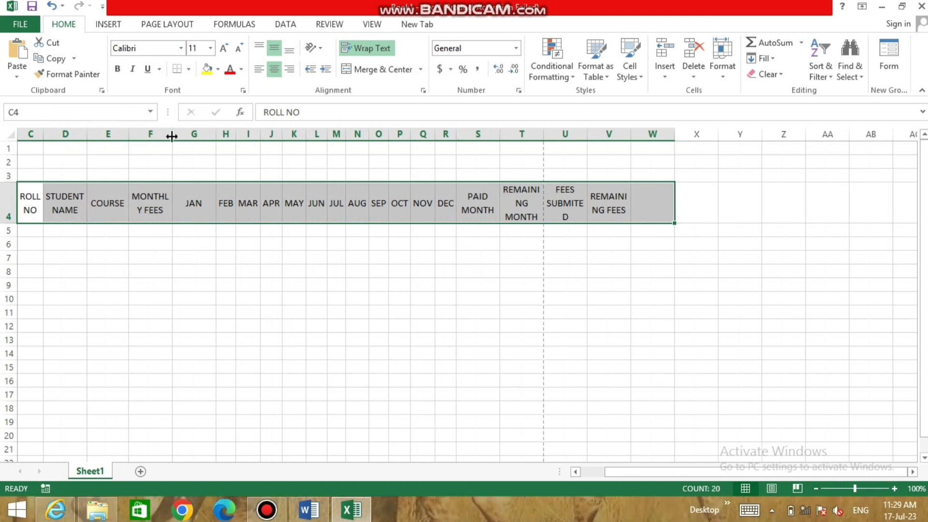
mouse_move(171, 137)
mouse_down()
mouse_move(206, 141)
mouse_move(200, 139)
mouse_up()
click(193, 208)
click(261, 254)
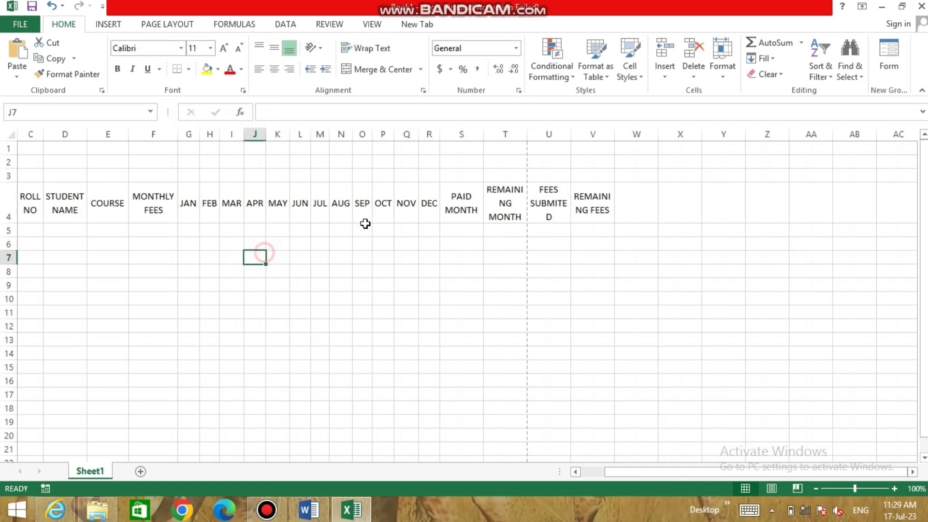
Widen columns T and V for the REMAINING MONTH and REMAINING FEES headings.
click(460, 209)
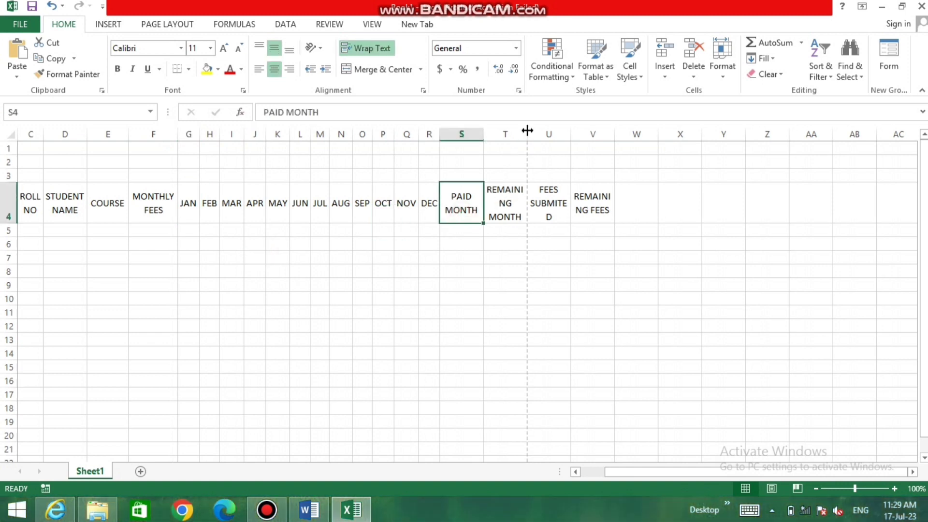
drag(528, 129, 589, 135)
click(563, 244)
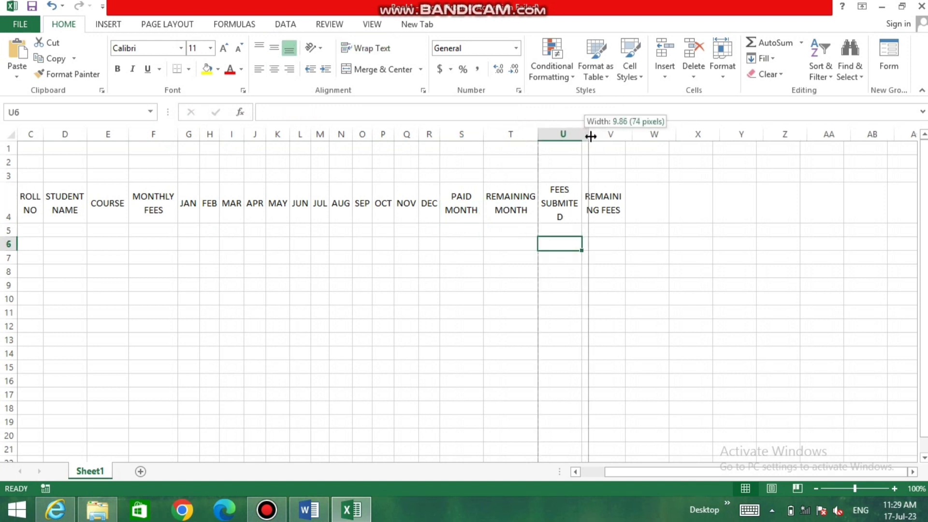
click(626, 187)
drag(632, 130, 637, 131)
click(625, 243)
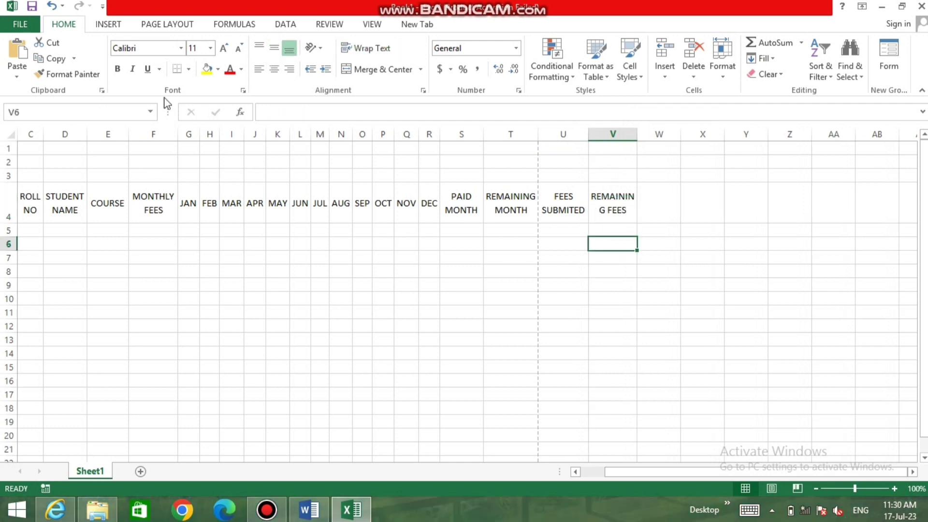
Set the page orientation to Landscape from Page Layout.
click(574, 230)
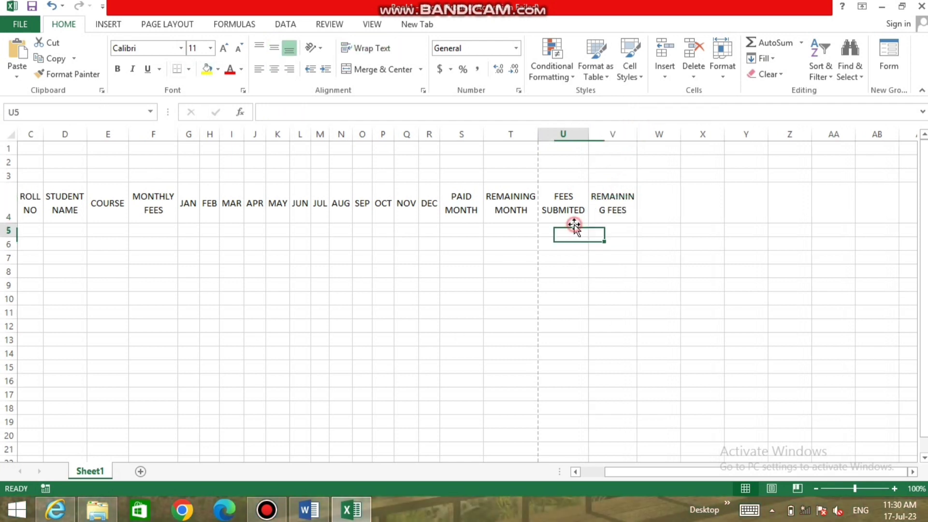
click(162, 24)
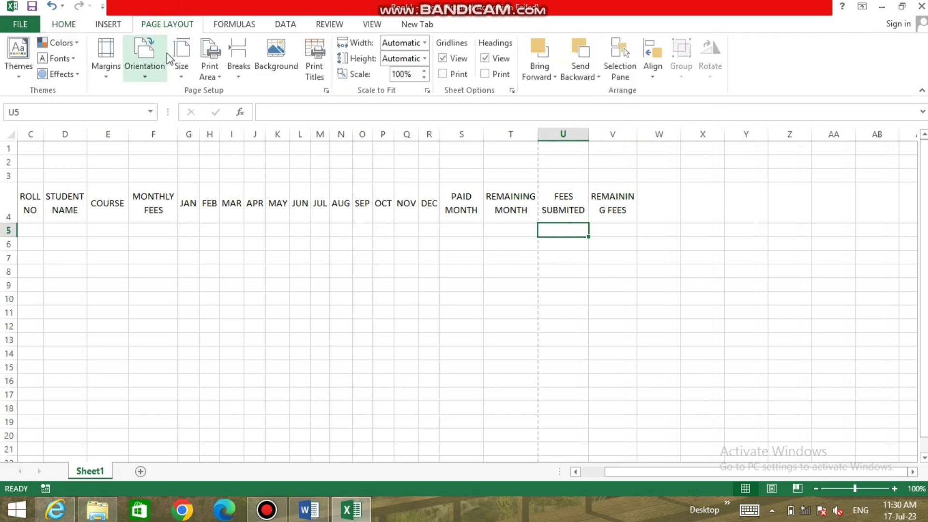
click(144, 63)
click(157, 133)
click(470, 290)
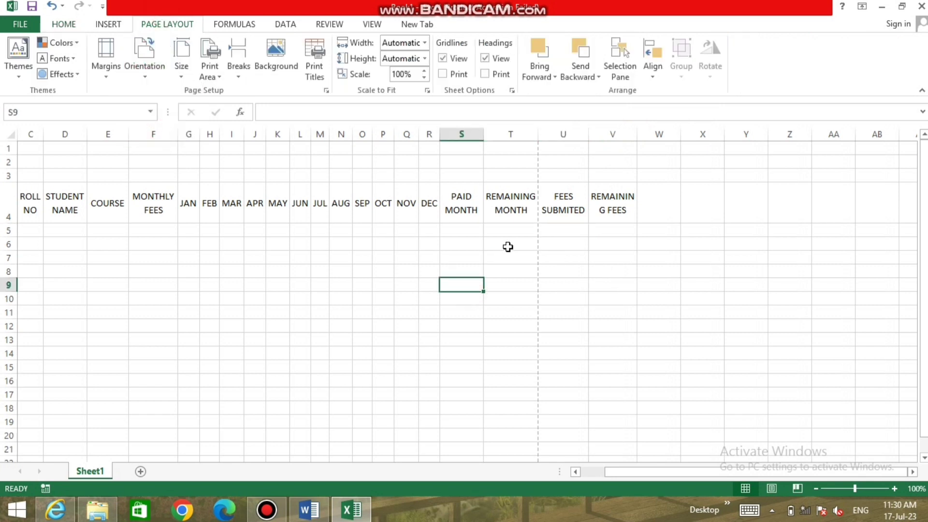
Reselect the C4:V4 header row and close the stray Internet Explorer window.
click(341, 244)
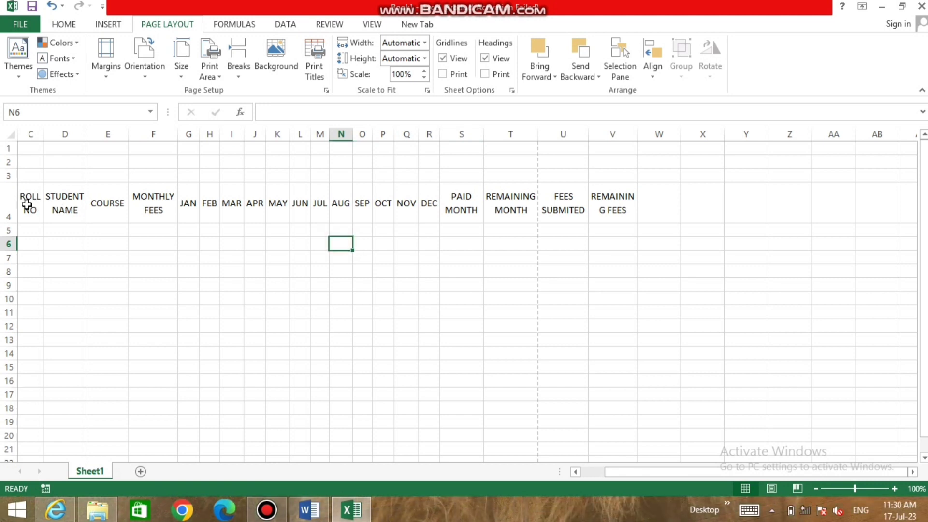
drag(26, 204, 597, 220)
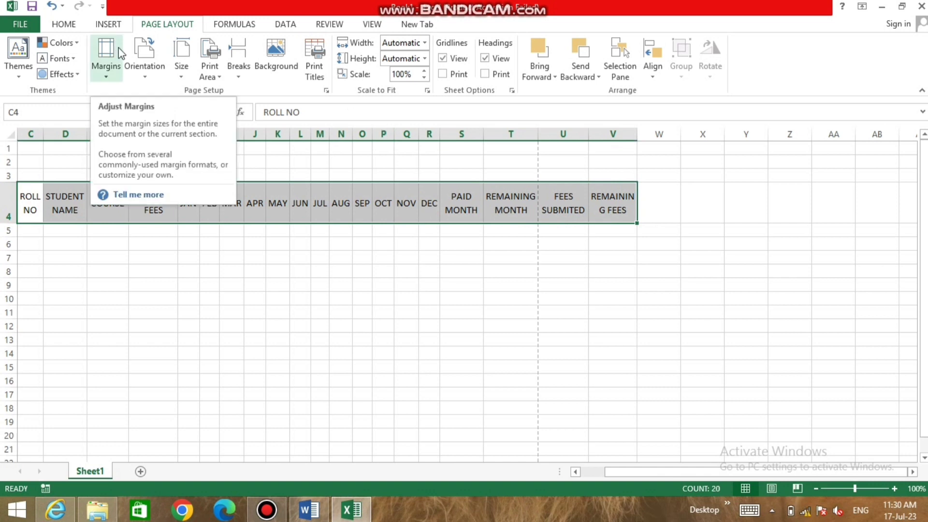
click(346, 231)
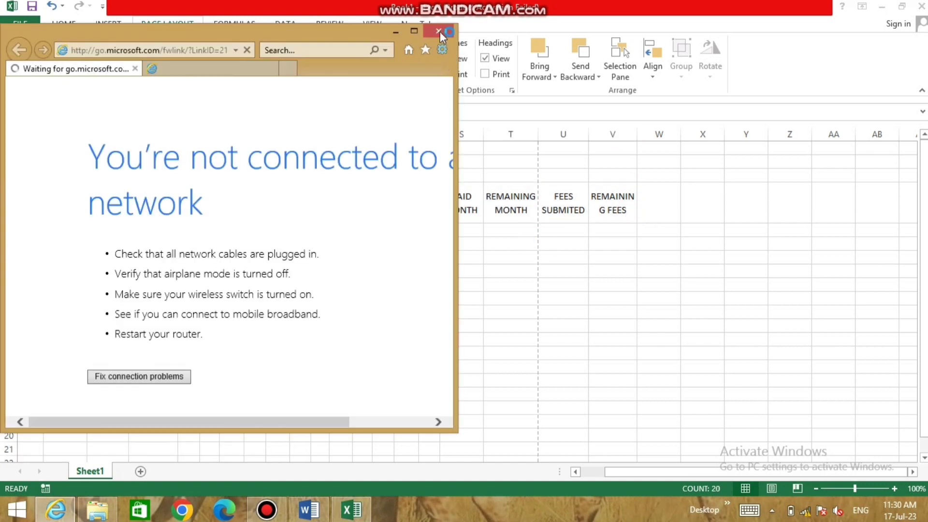
click(434, 32)
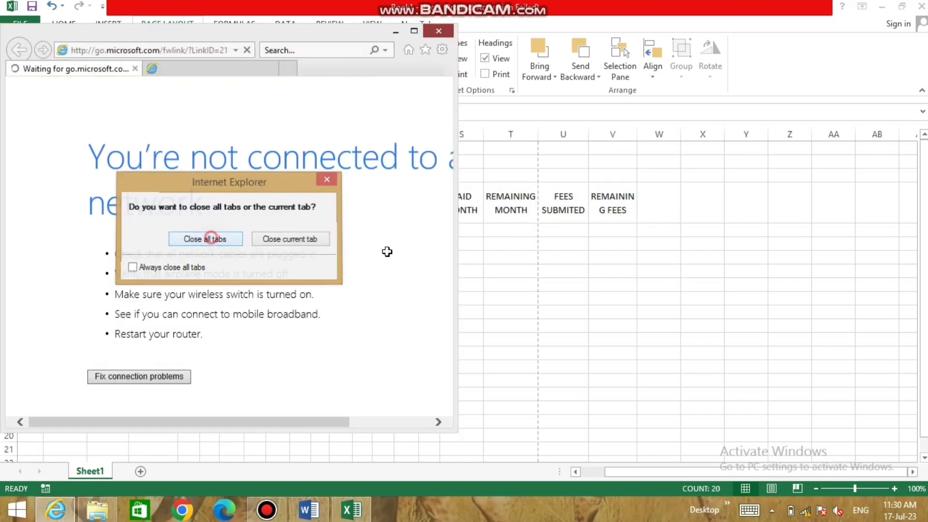
click(208, 239)
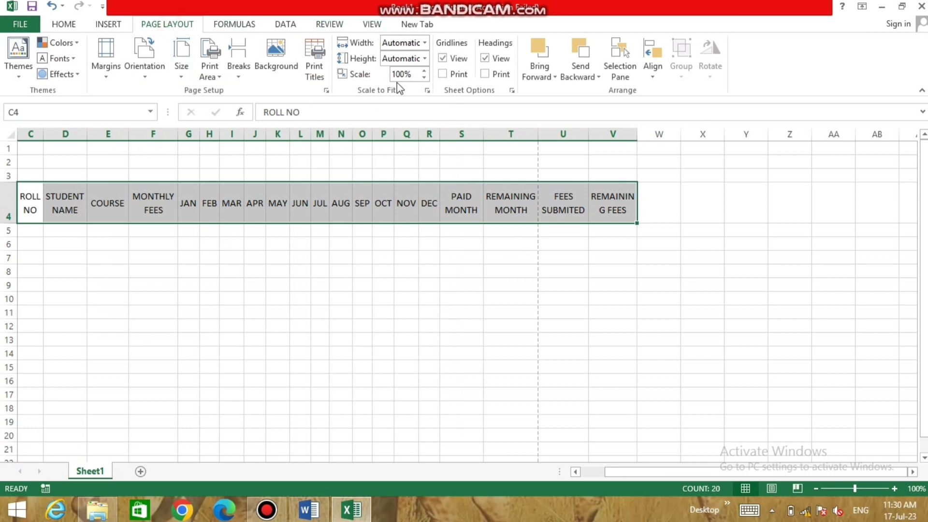
Lower the Scale to Fit print scale in 5% steps from 95% down to 85%.
click(425, 78)
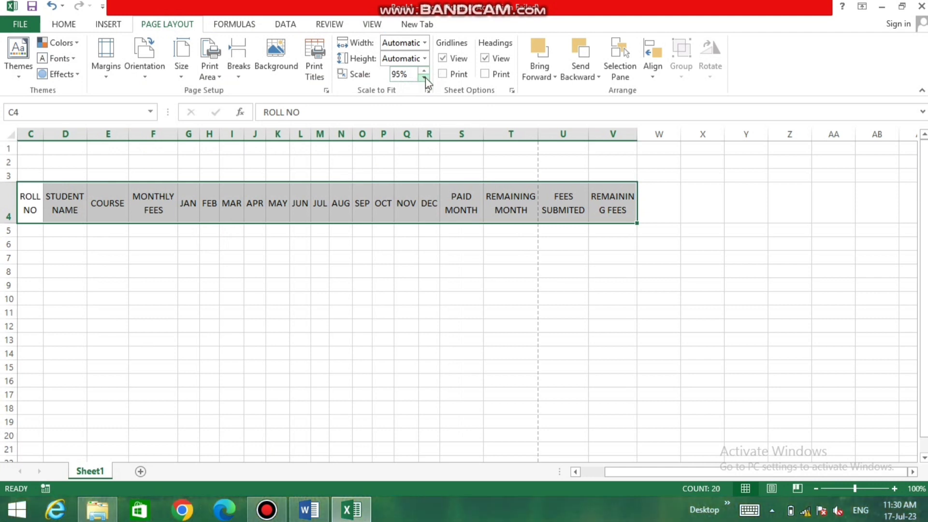
click(424, 77)
click(425, 78)
click(500, 296)
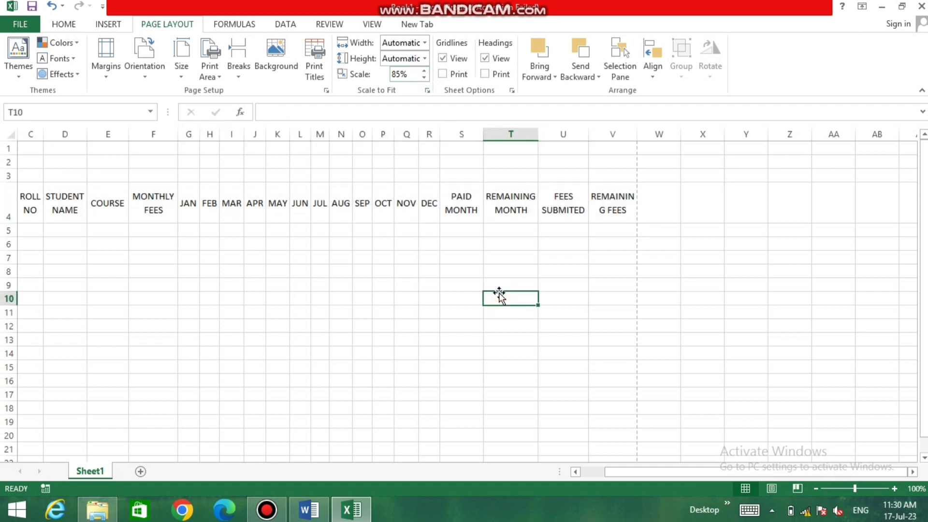
click(895, 489)
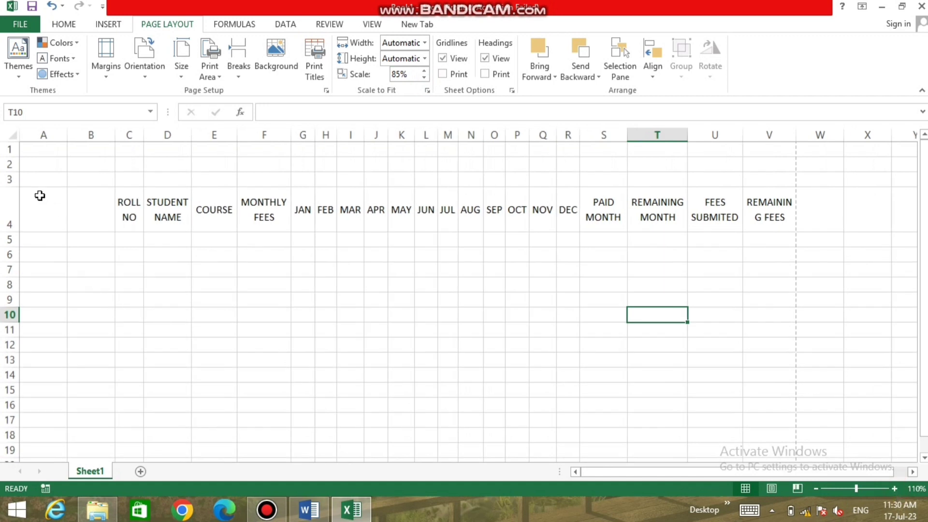
Select the empty cells A4:B4 and delete sheet columns A and B.
drag(39, 203, 84, 216)
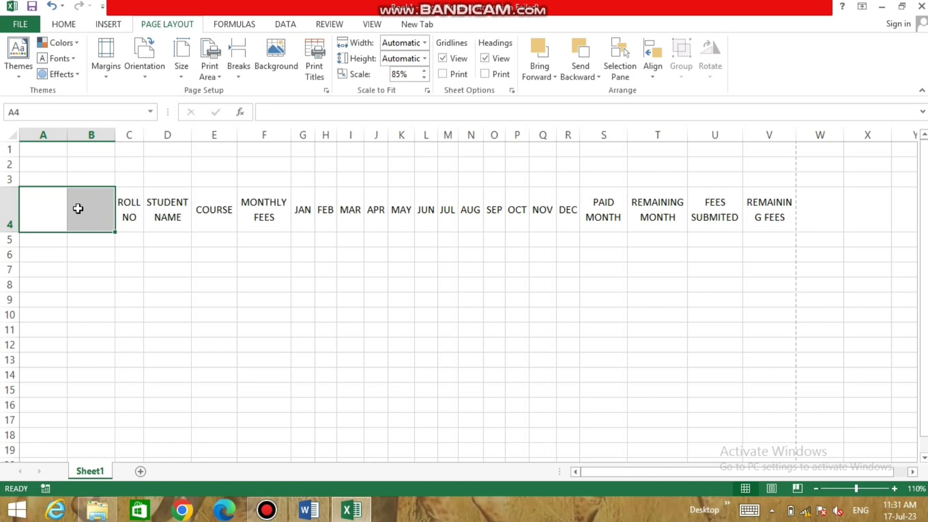
click(88, 221)
drag(129, 203, 758, 203)
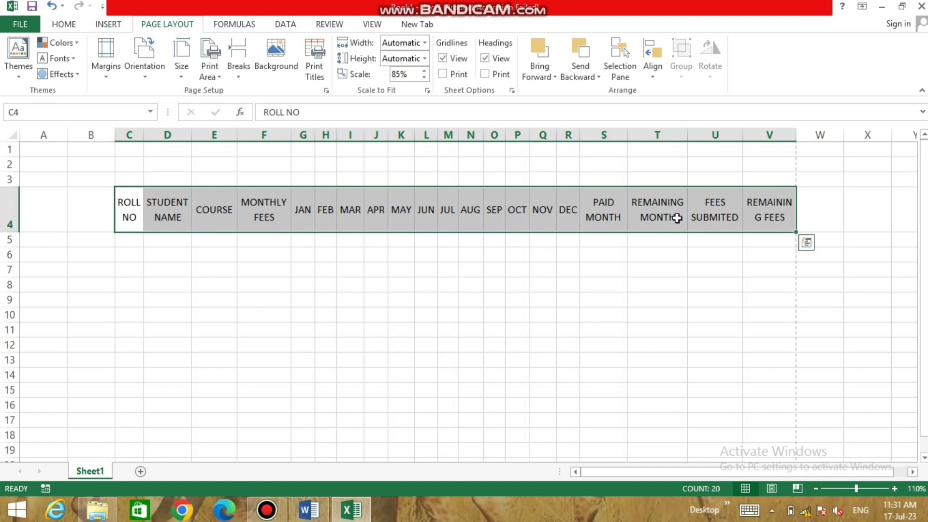
click(40, 197)
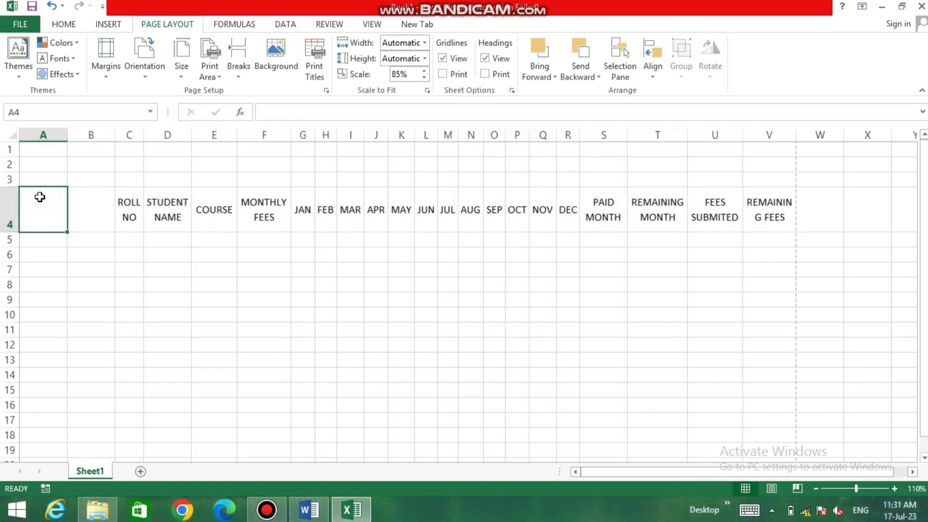
drag(40, 197, 92, 204)
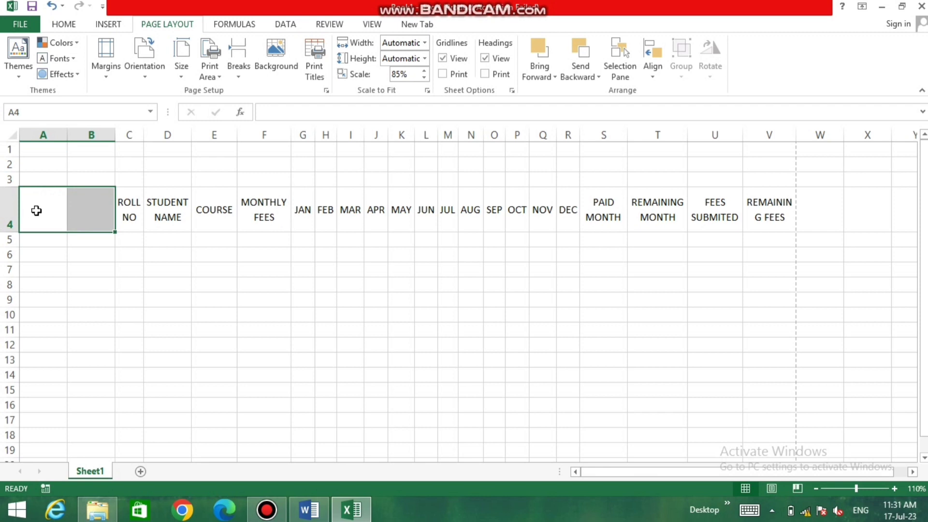
click(68, 24)
click(694, 77)
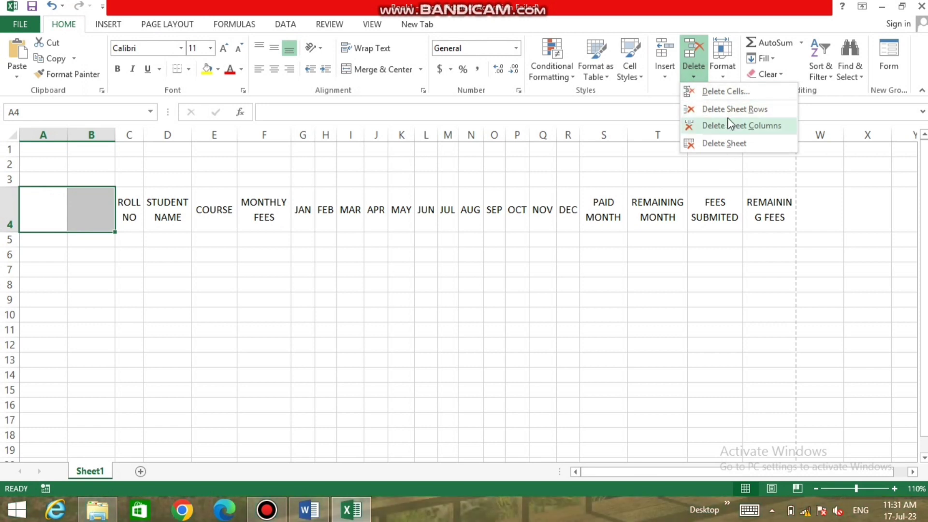
click(734, 127)
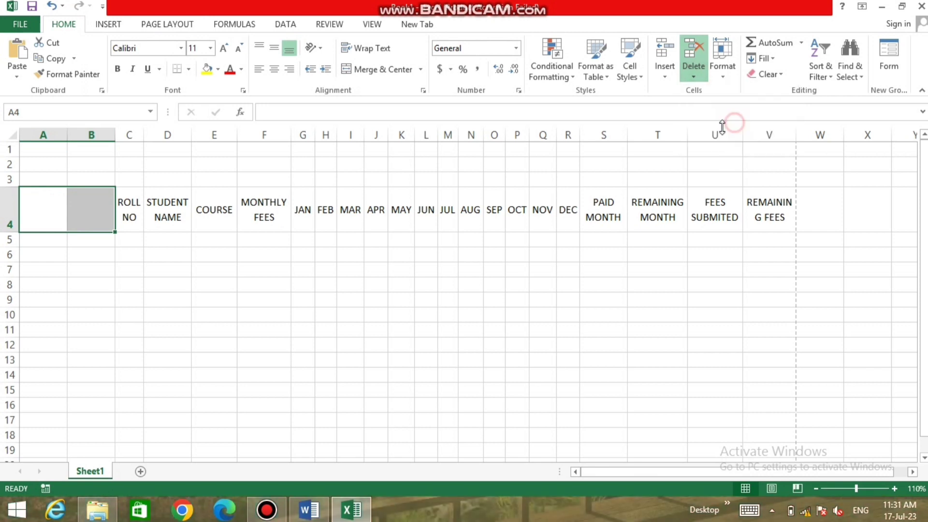
Widen column B for STUDENT NAME and column T so REMAINING FEES wraps cleanly.
click(105, 272)
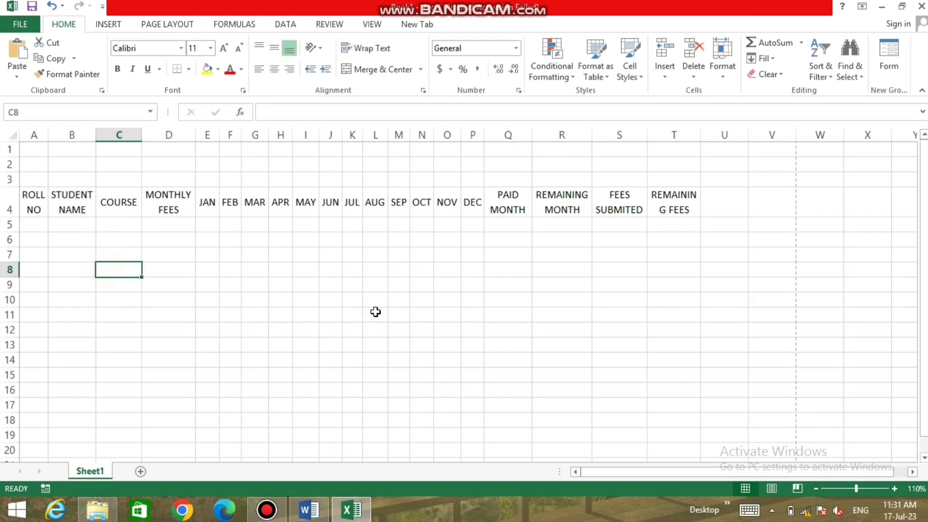
click(375, 314)
click(665, 244)
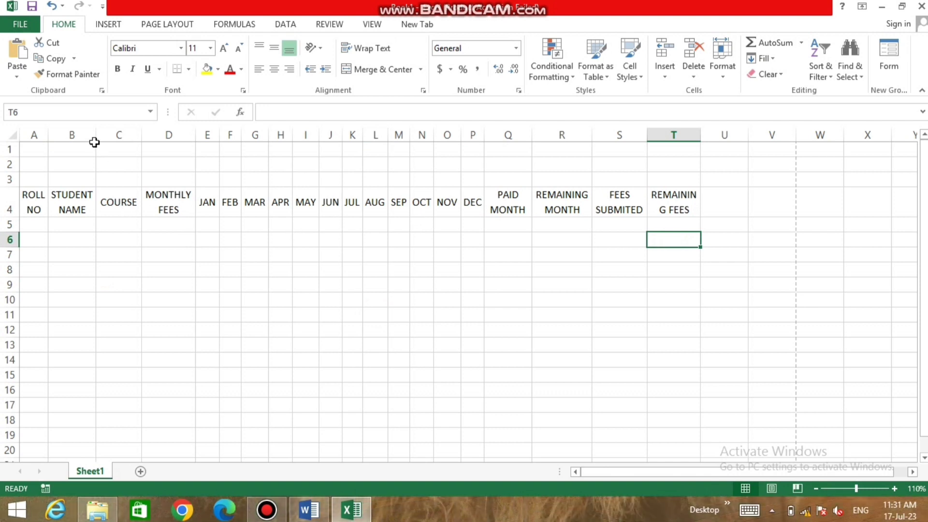
drag(103, 135, 135, 140)
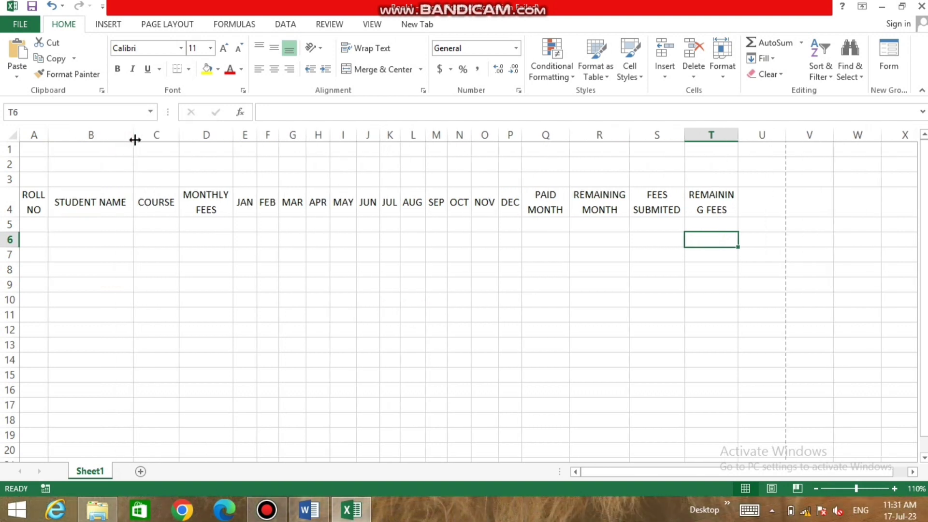
drag(738, 134, 747, 135)
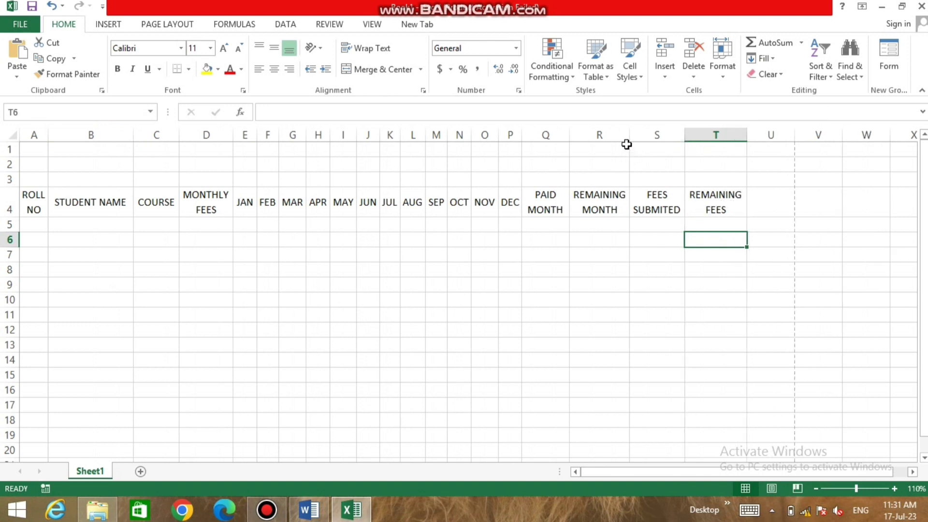
Widen columns B and A further to fit STUDENT NAME and ROLL NO, then preview printing.
click(526, 243)
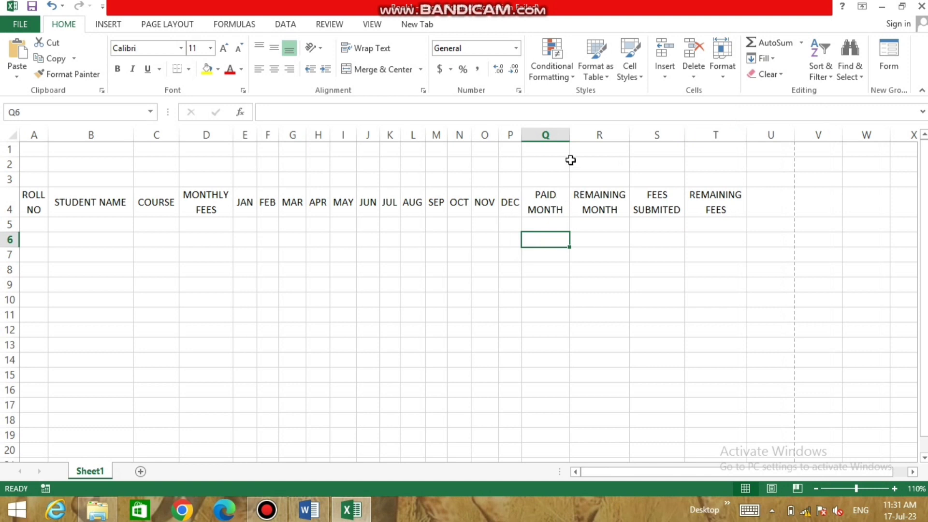
click(202, 252)
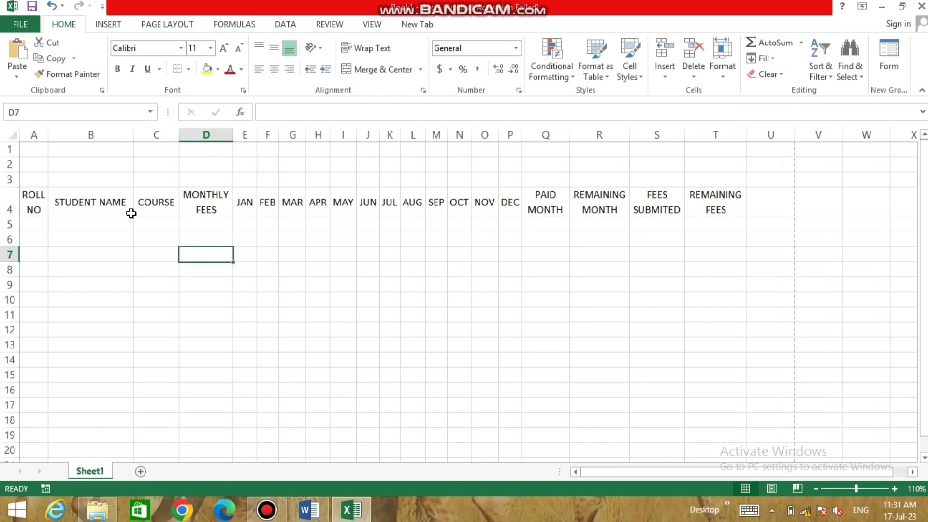
drag(134, 135, 148, 135)
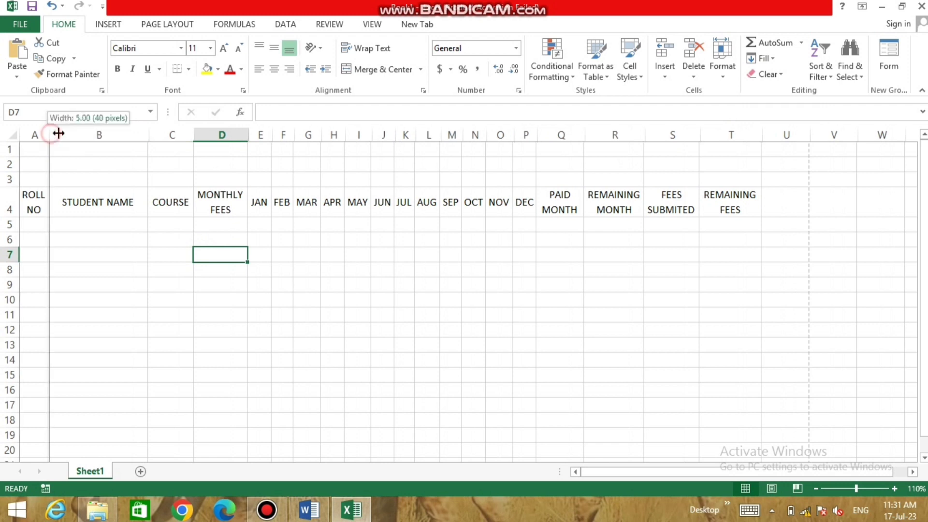
drag(47, 135, 69, 134)
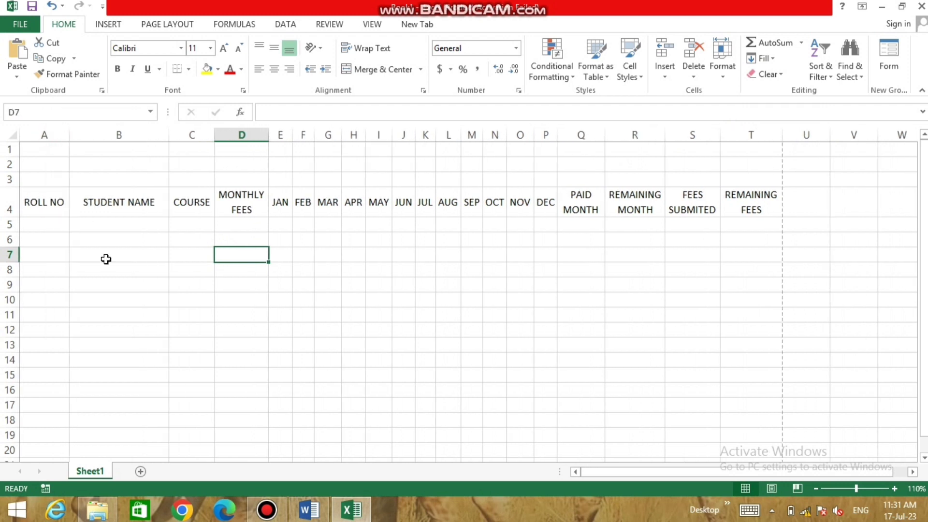
click(106, 260)
click(445, 301)
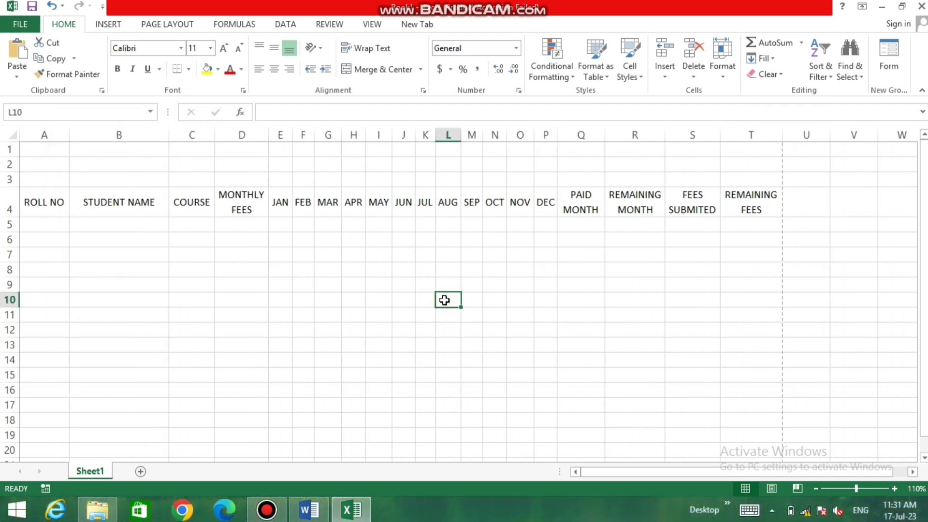
key(ctrl+p)
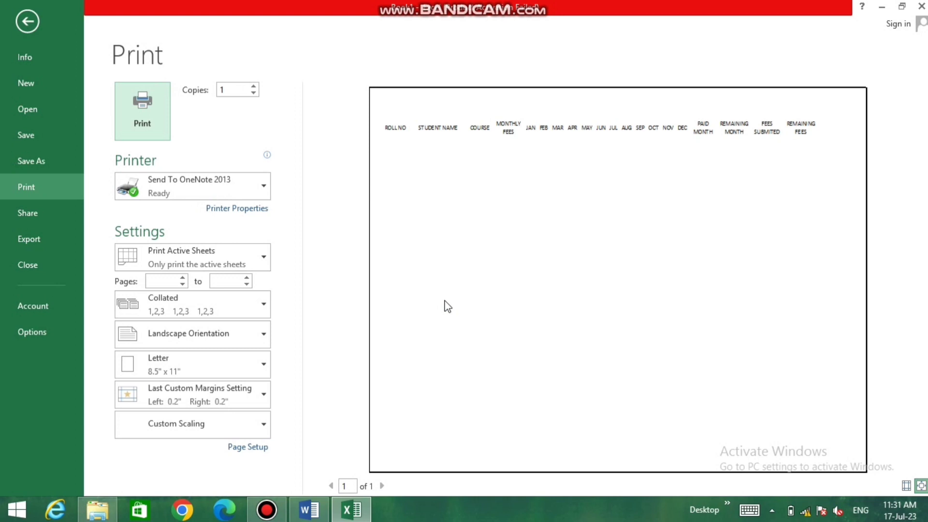
Close the print preview and go back to the fees worksheet with headers in columns A–T.
click(27, 21)
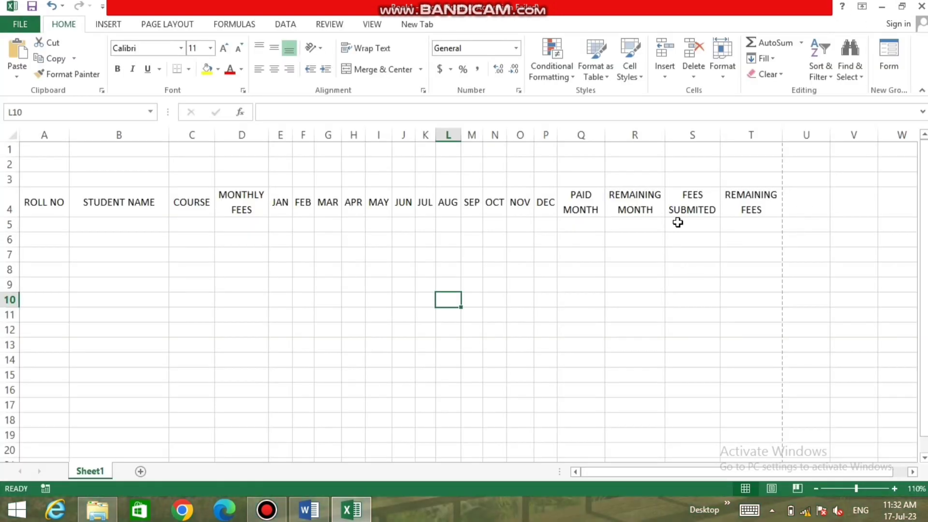
click(764, 235)
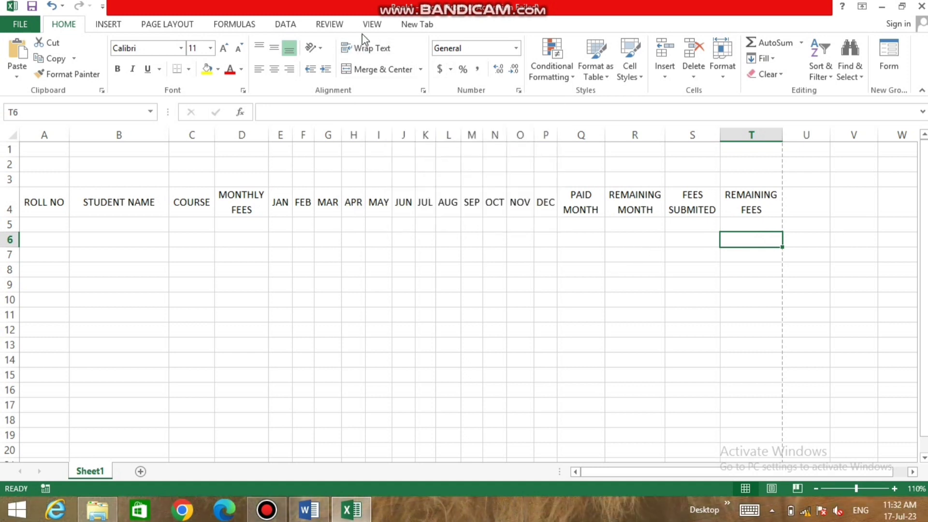
click(683, 312)
click(203, 266)
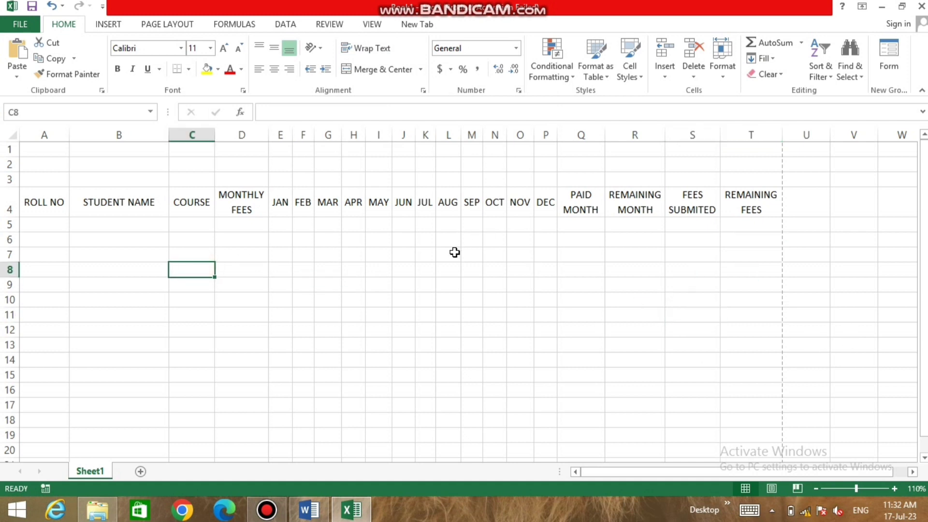
drag(42, 202, 659, 223)
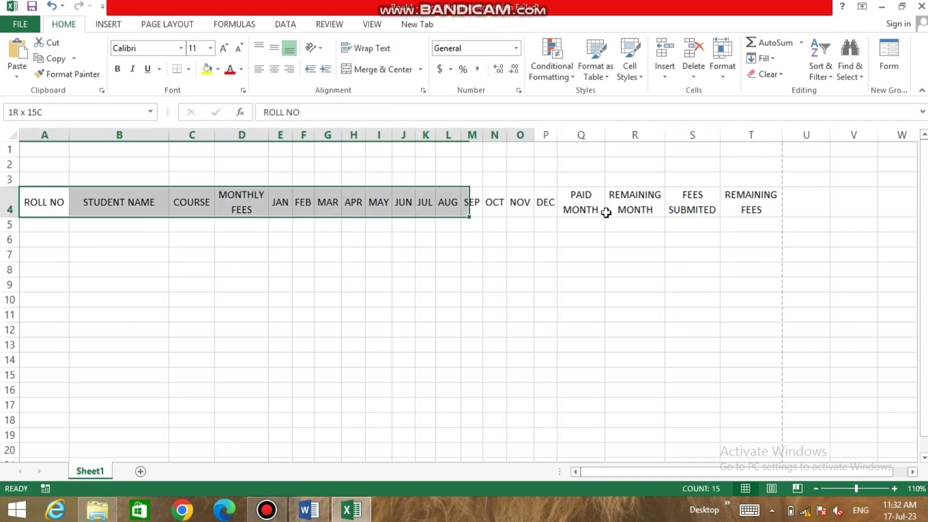
click(495, 377)
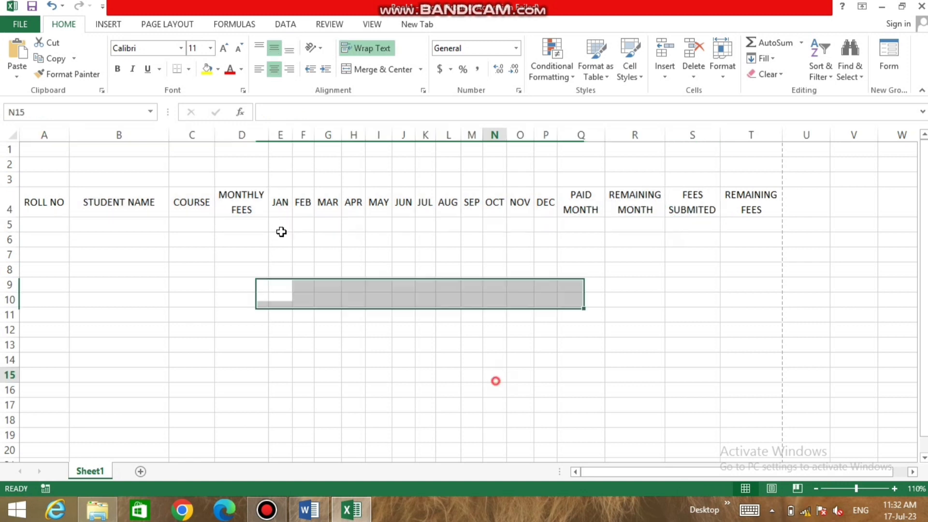
drag(46, 177, 245, 208)
Merge and centre A3:T3 and enter the title 'School Fees Record 2023'.
drag(600, 190, 750, 180)
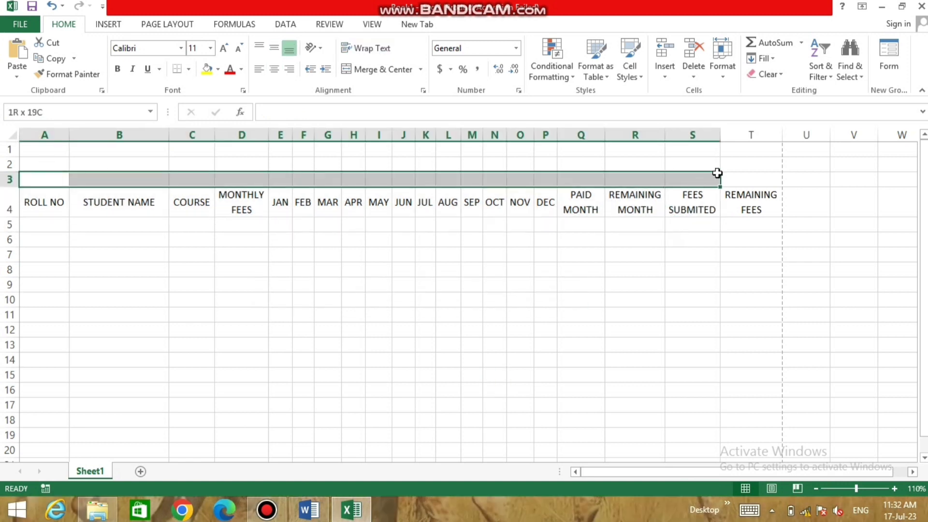
click(382, 69)
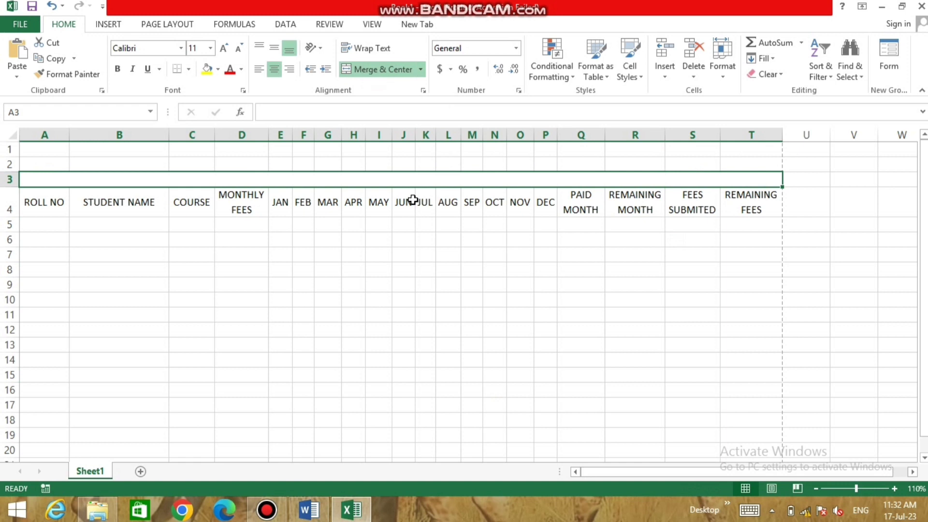
text(S)
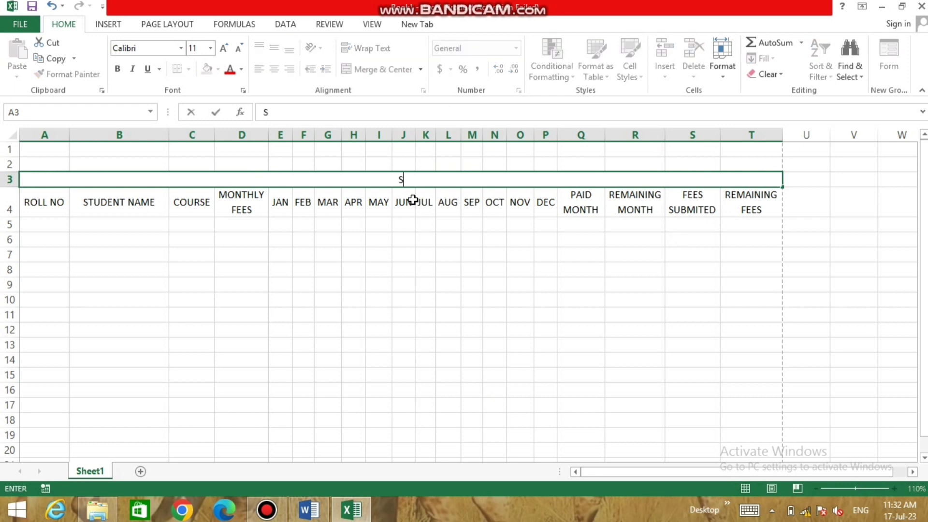
text(chool F)
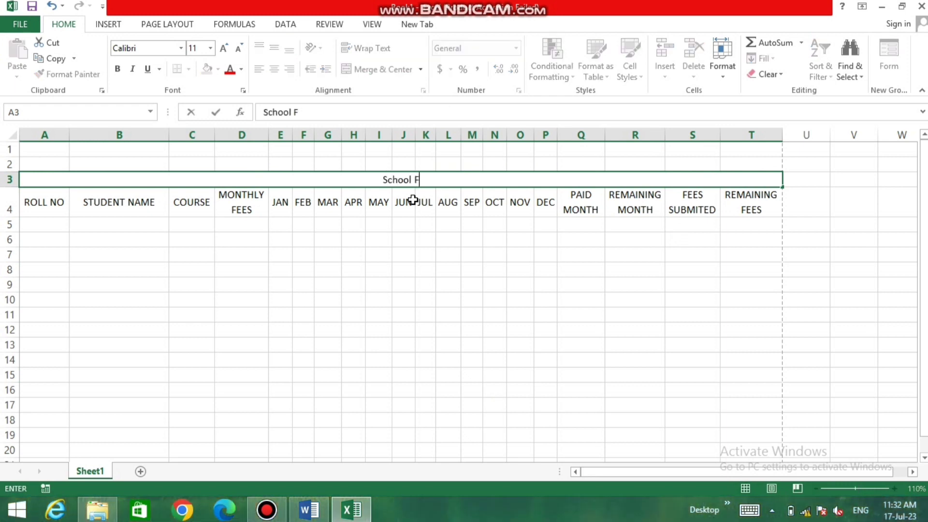
text(ees Re)
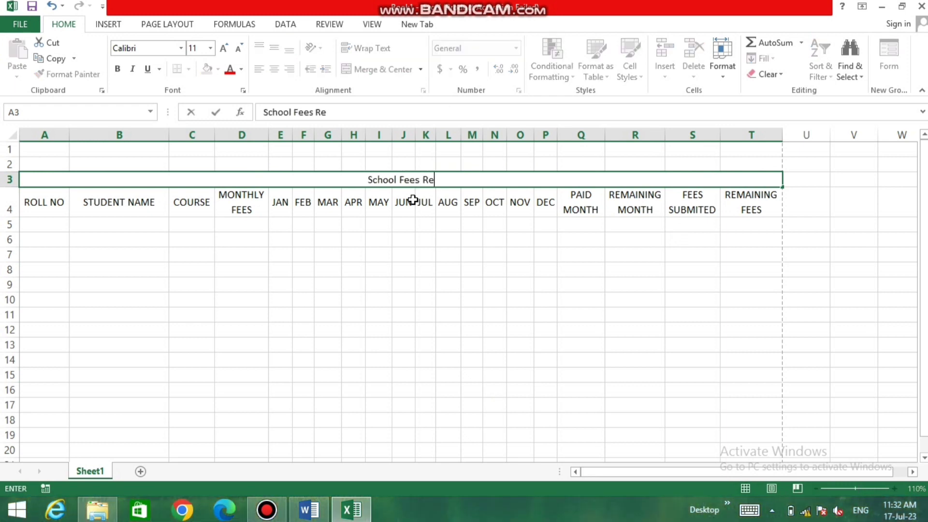
text(cord)
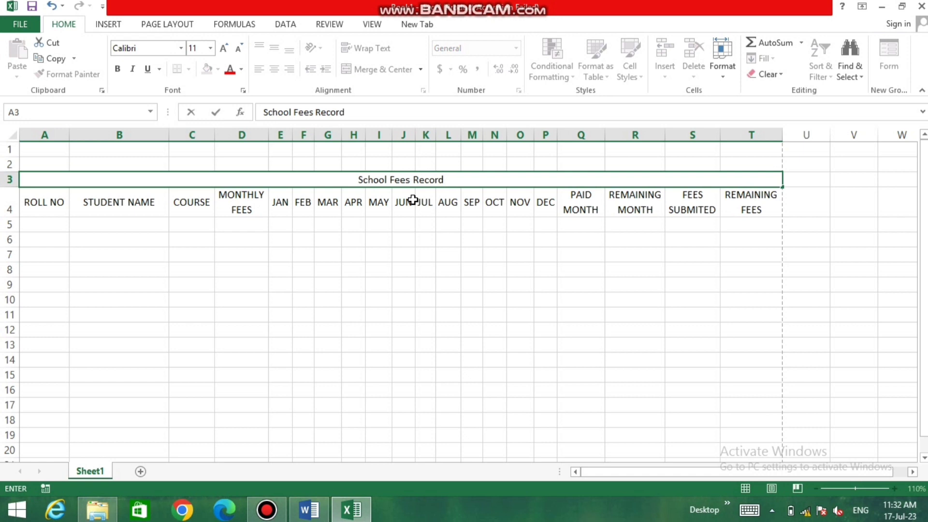
text( 2023)
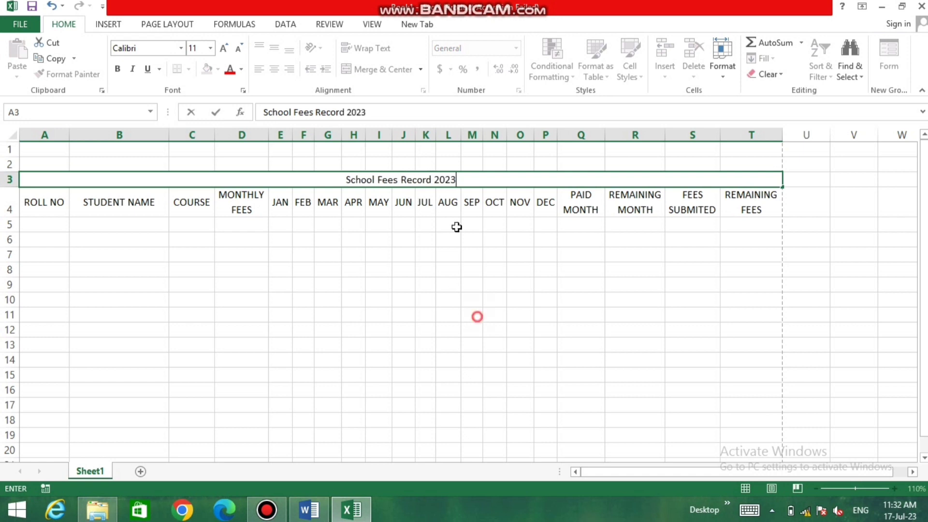
click(458, 226)
click(427, 178)
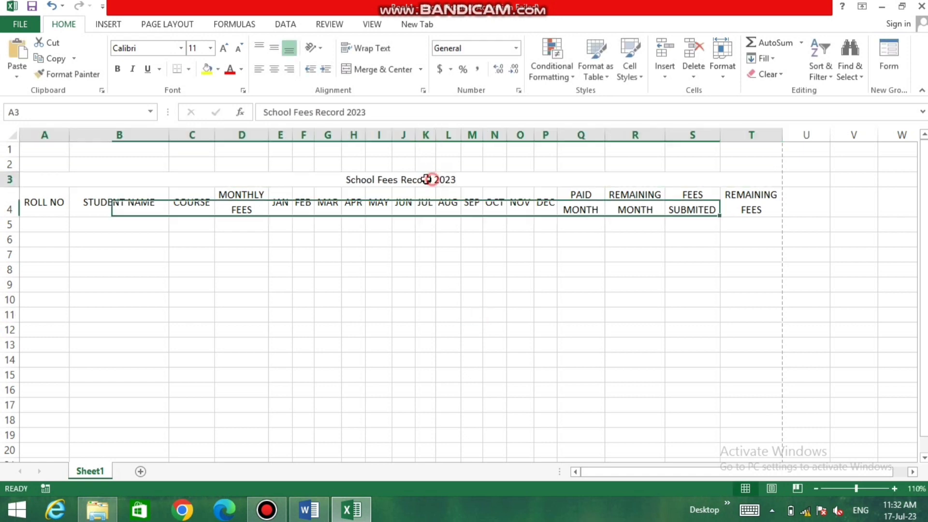
Format the title row with a dark blue fill and white, bold, italic 18 pt text.
click(219, 70)
click(300, 177)
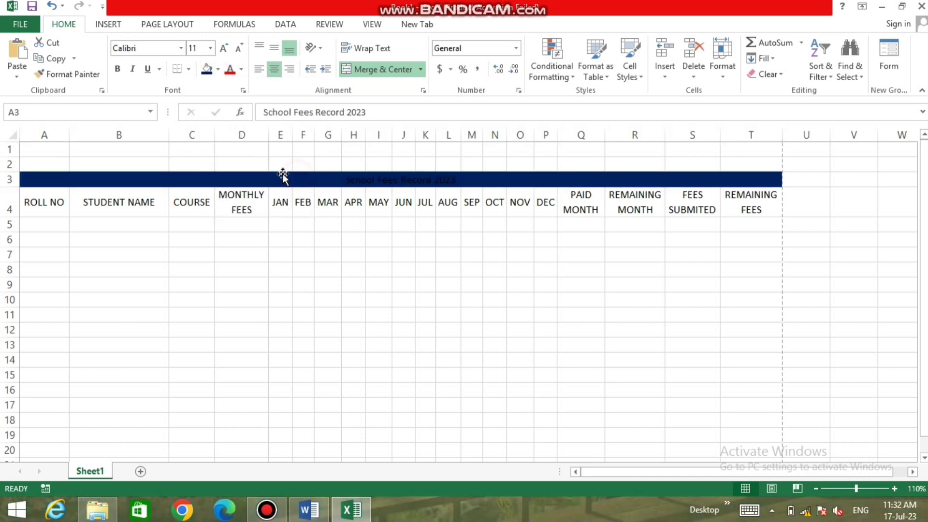
click(241, 69)
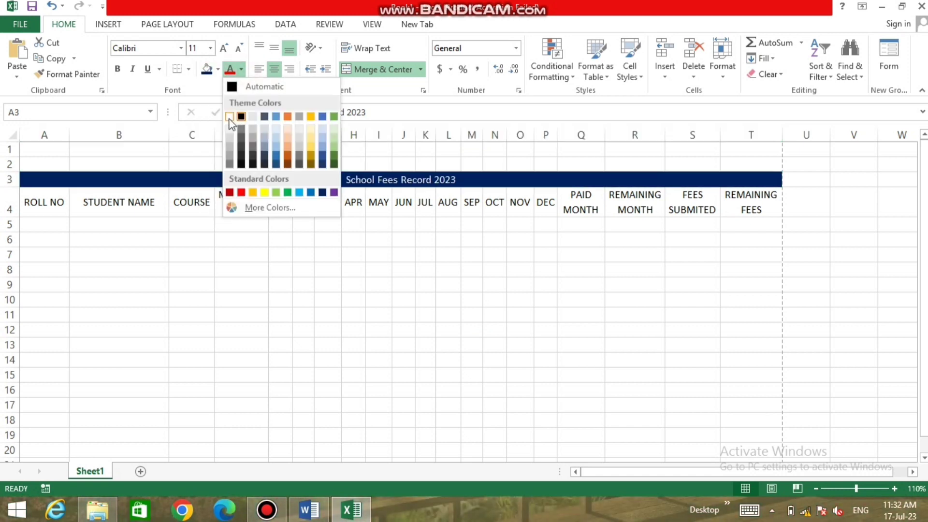
click(229, 116)
click(117, 69)
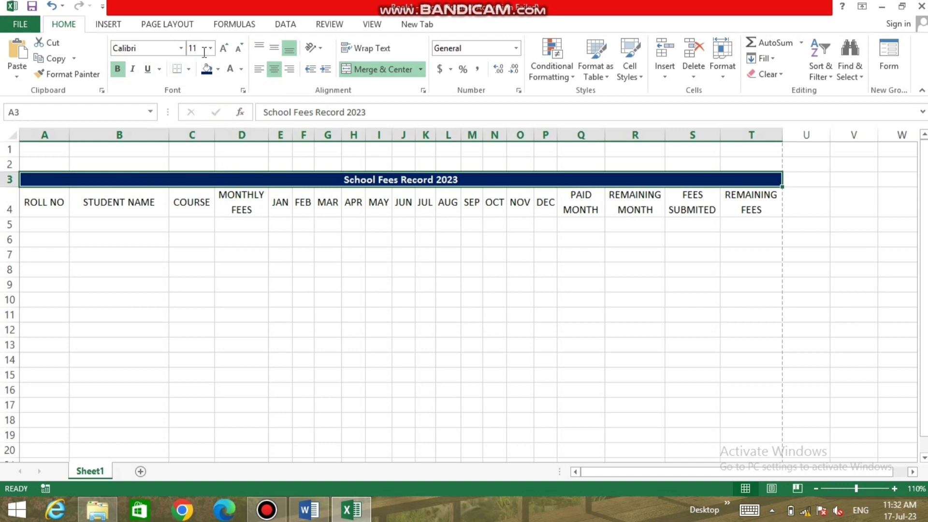
click(224, 48)
click(224, 48)
click(224, 48)
click(224, 47)
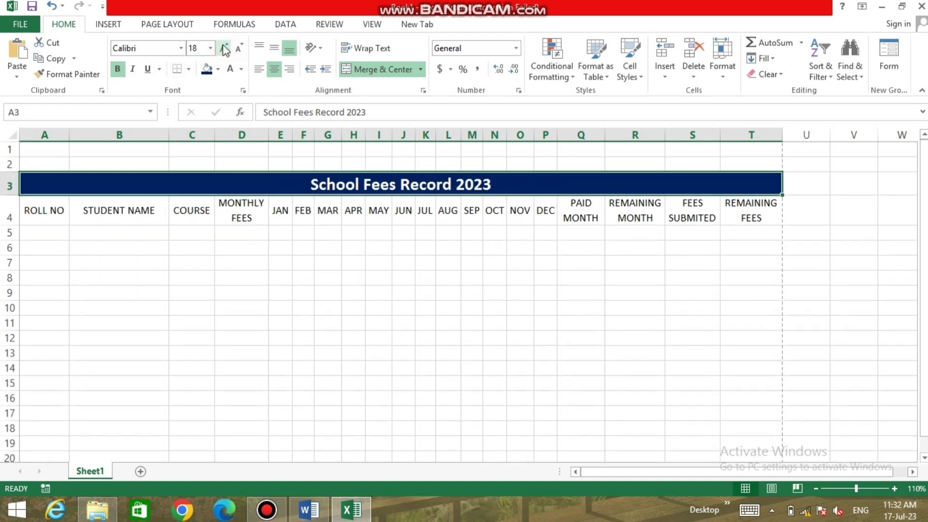
click(133, 71)
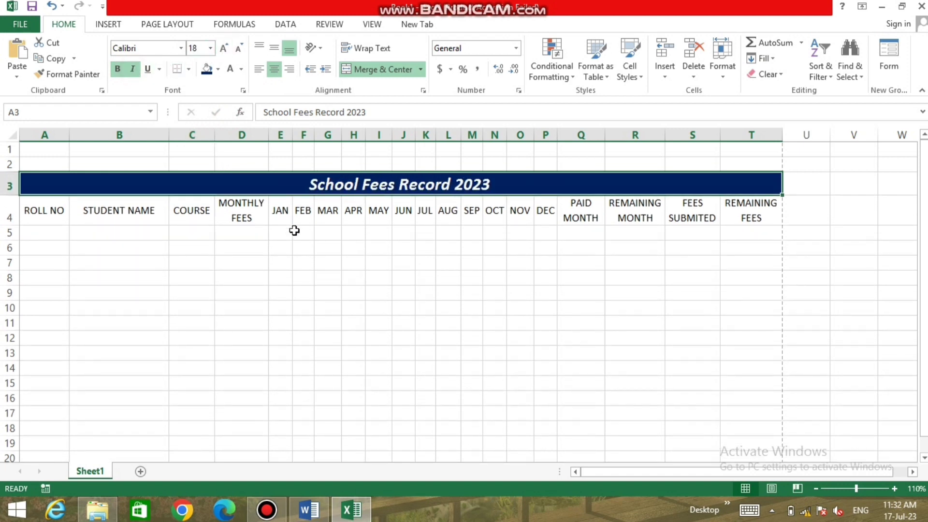
Merge and centre rows 1–2 across A:T and enter 'ADVANCE COMPUTER COLLEGE'.
click(324, 246)
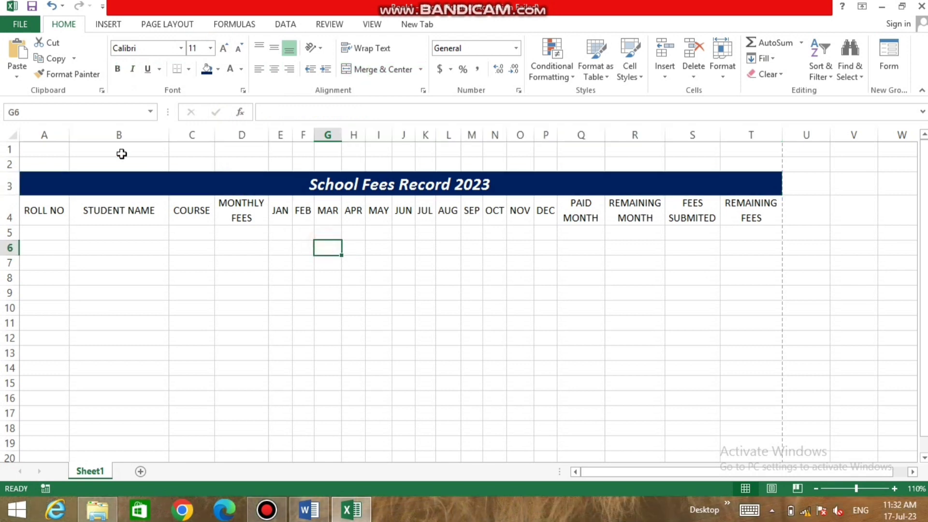
drag(51, 150, 749, 166)
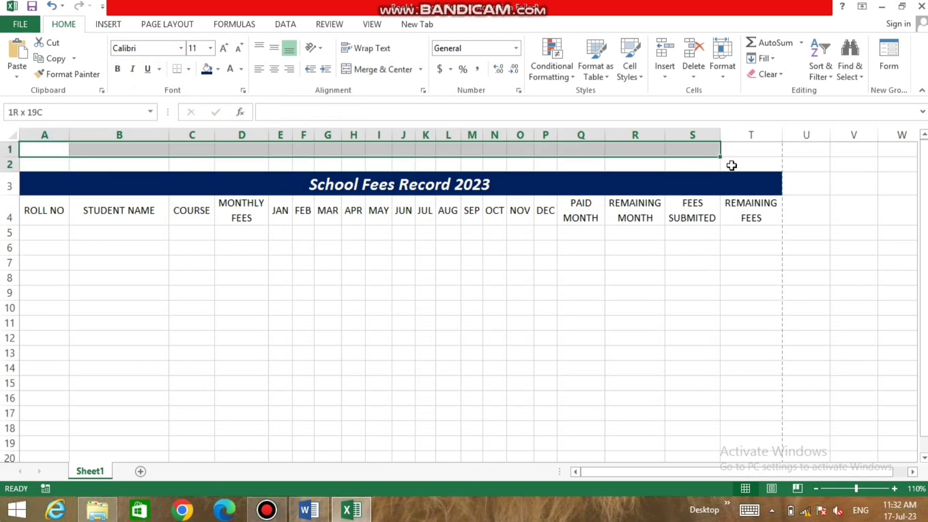
click(382, 68)
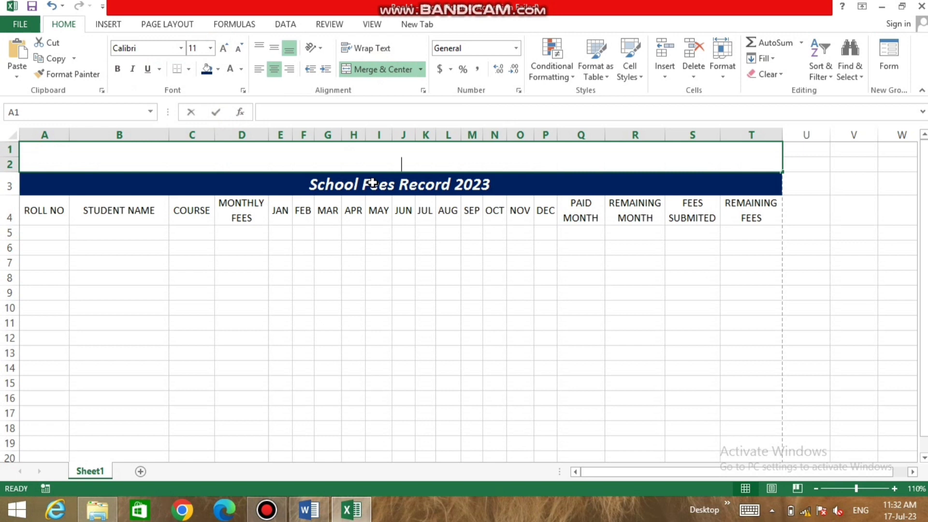
text(adica)
key(BackSpace)
key(BackSpace)
key(BackSpace)
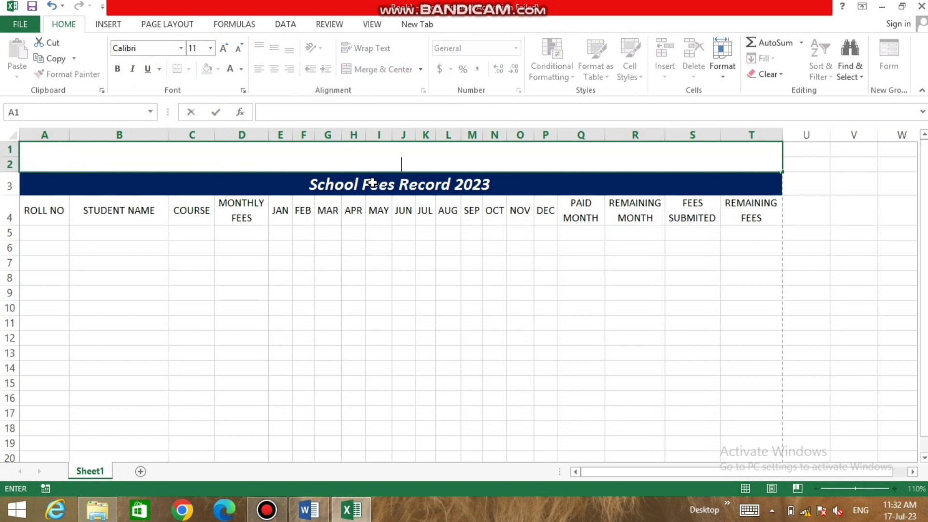
text(ADVANCE COP)
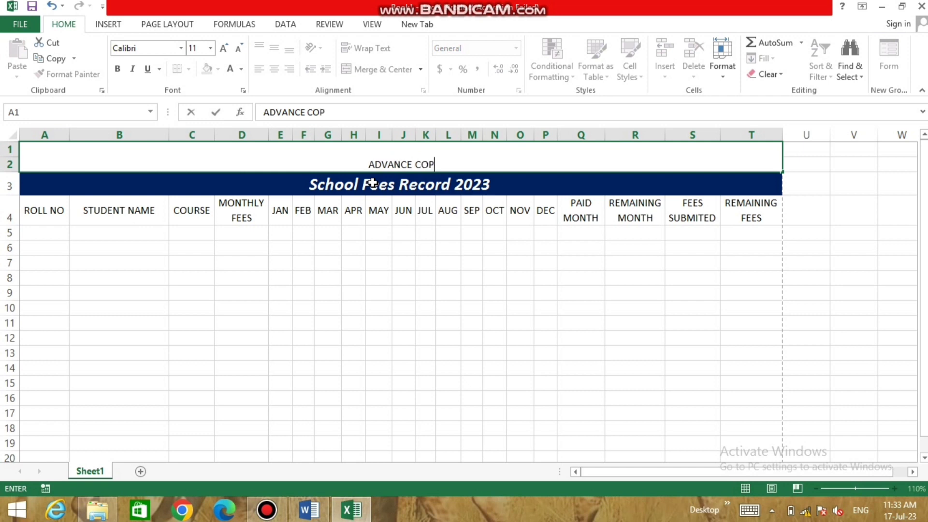
key(BackSpace)
text(MPUT)
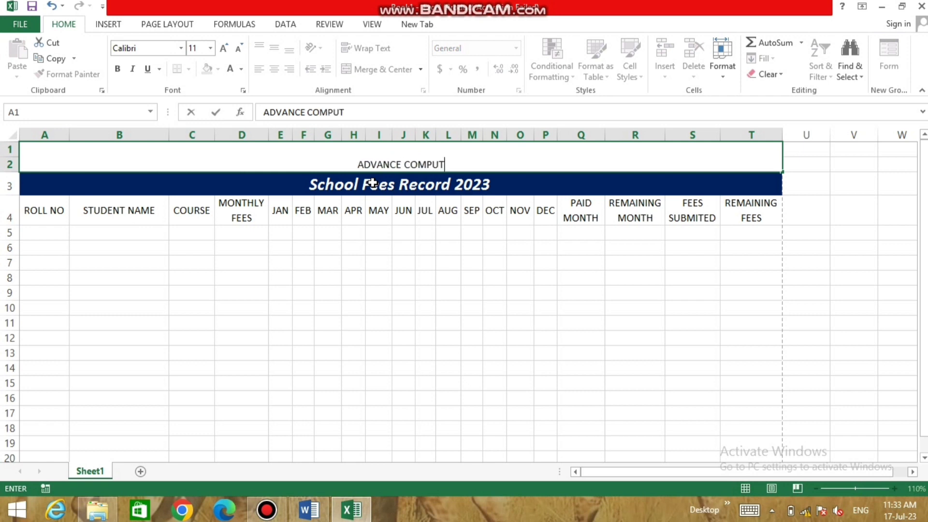
text(ER  CO)
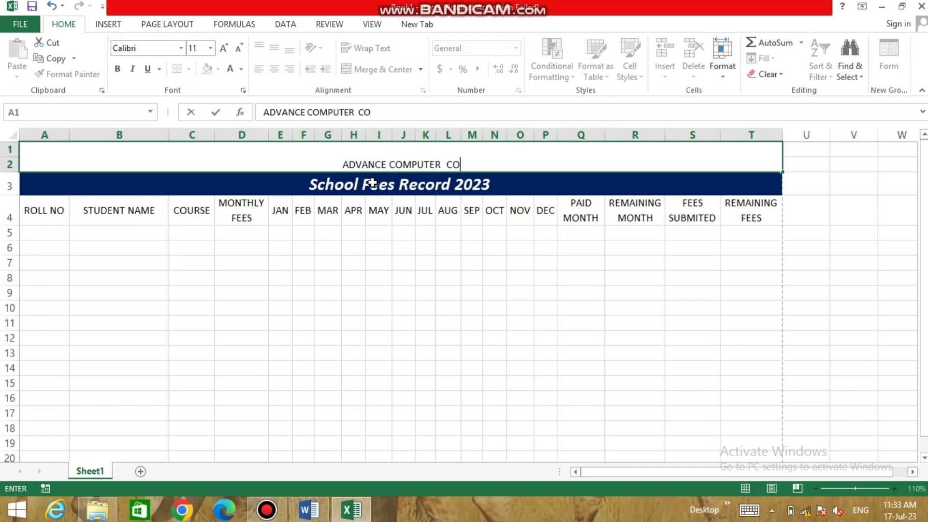
text(LLEGE)
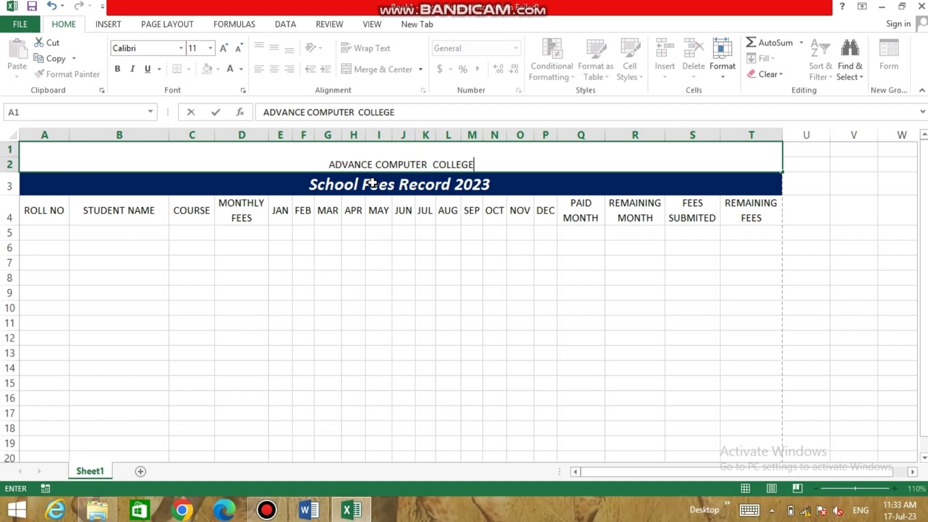
click(375, 255)
Middle-align the college title, enlarge it to 18 pt and make it bold.
click(384, 156)
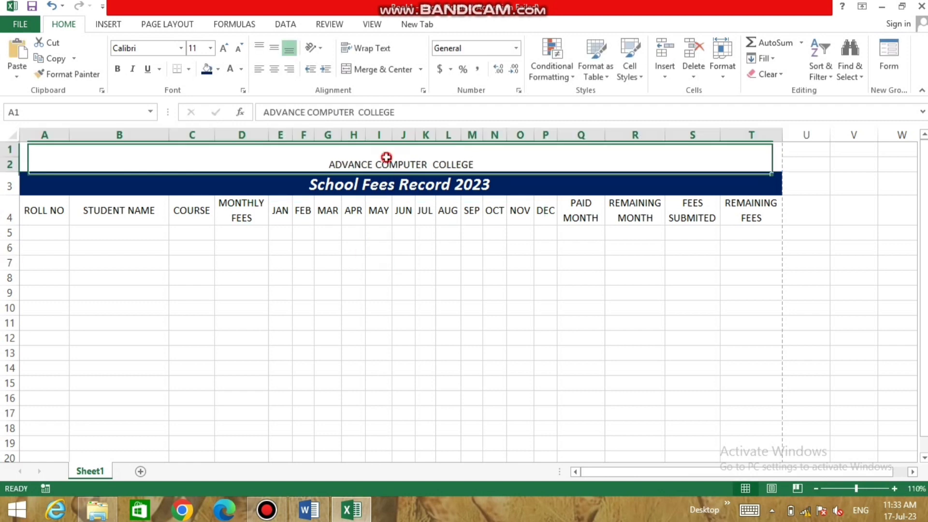
click(274, 48)
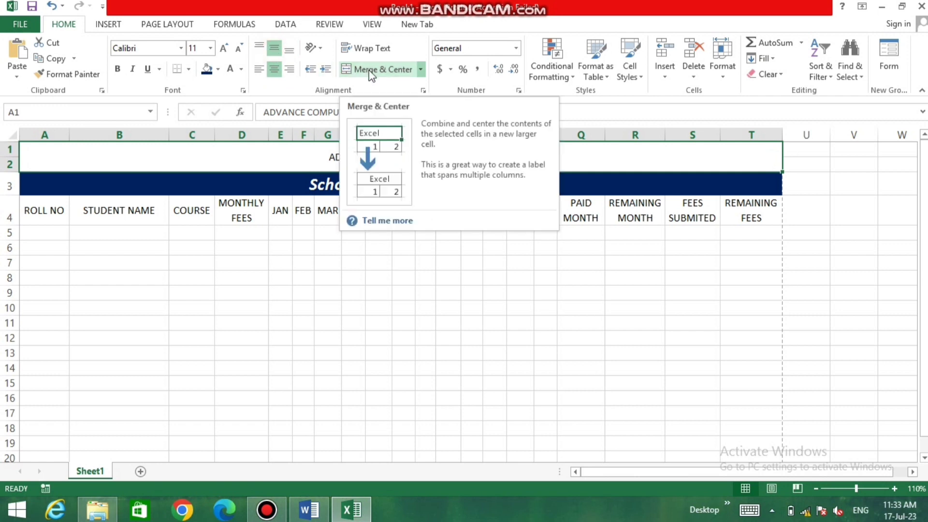
click(266, 261)
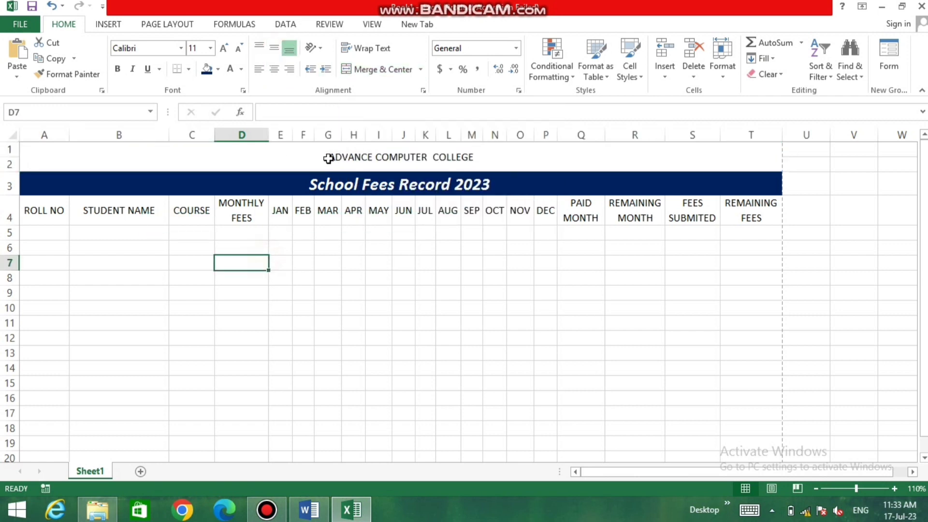
click(331, 156)
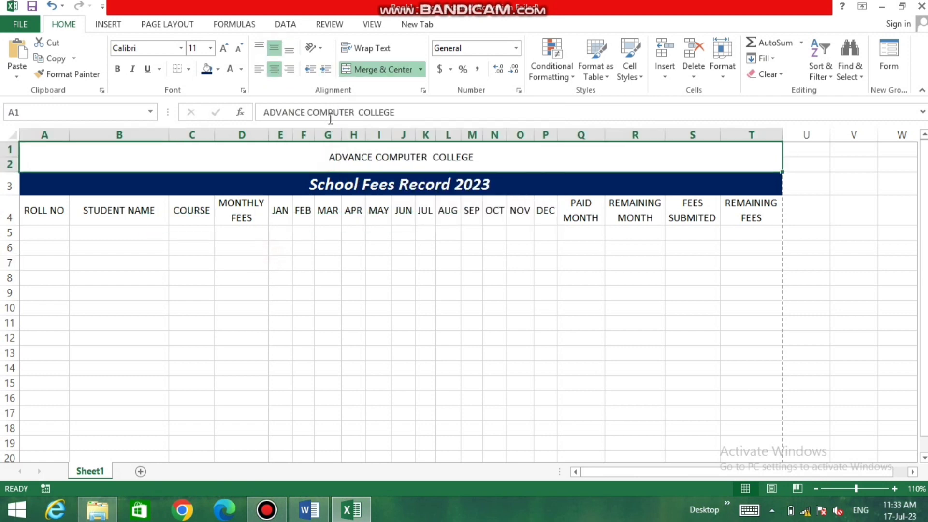
click(223, 48)
click(223, 49)
click(223, 48)
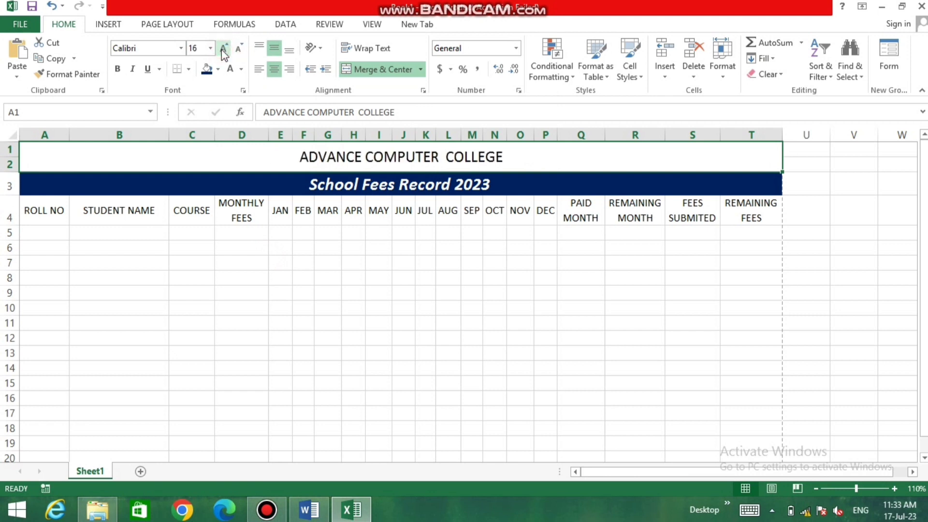
click(223, 48)
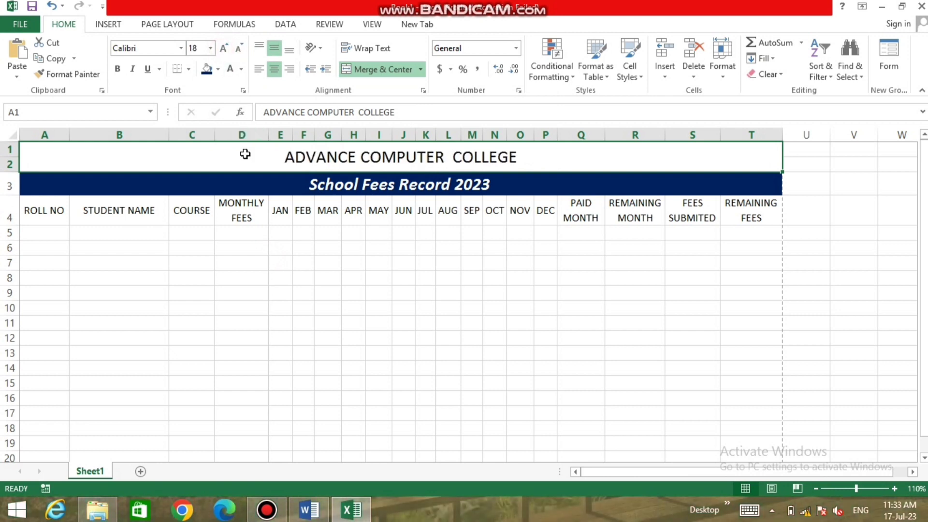
click(117, 69)
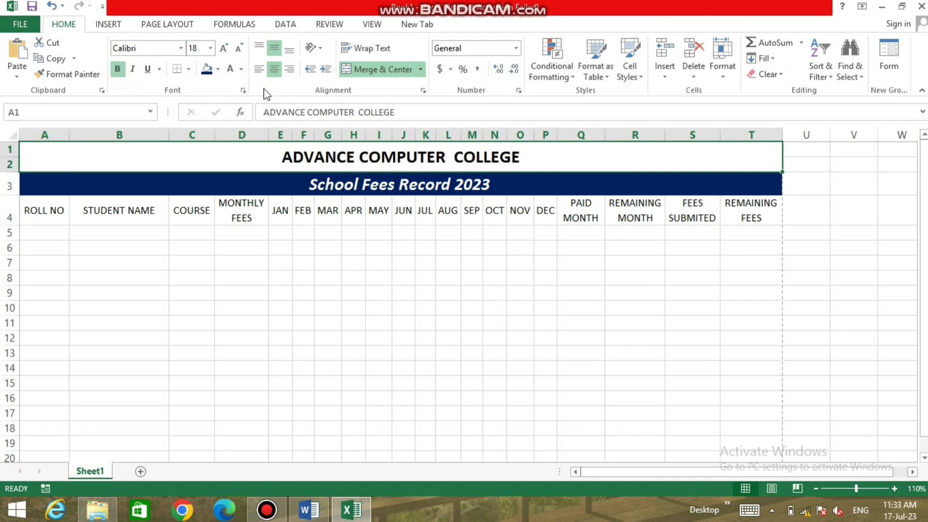
Fill the merged ADVANCE COMPUTER COLLEGE banner with orange from Standard Colors.
click(218, 69)
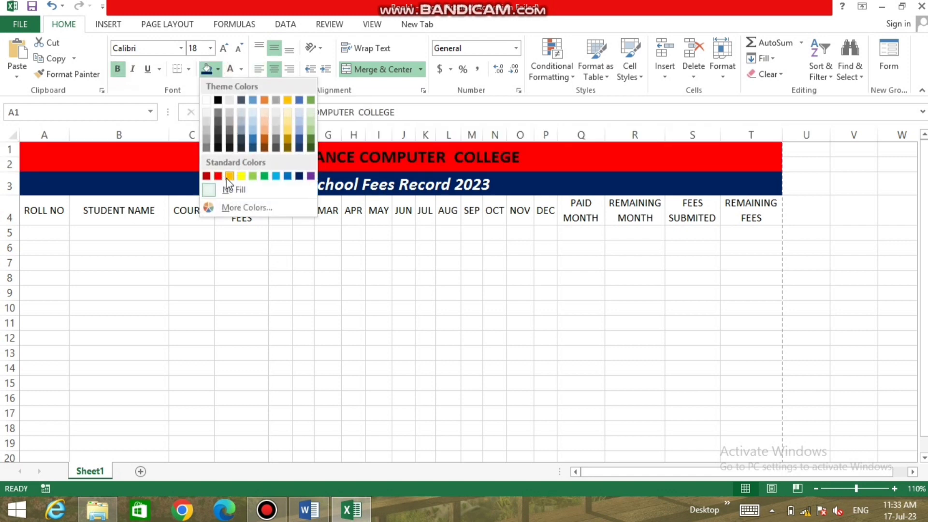
click(229, 178)
click(382, 278)
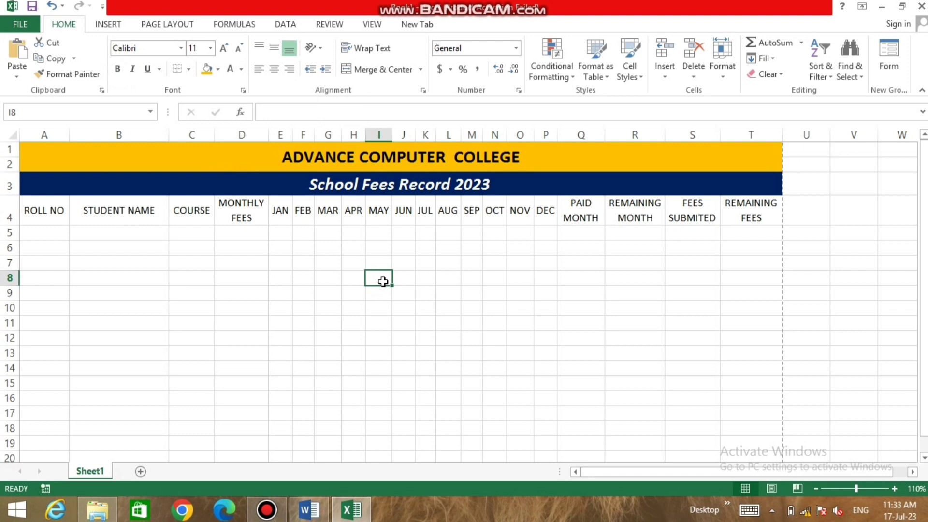
Bold the heading cells A4:T4, from ROLL NO to REMAINING FEES.
click(405, 293)
click(40, 207)
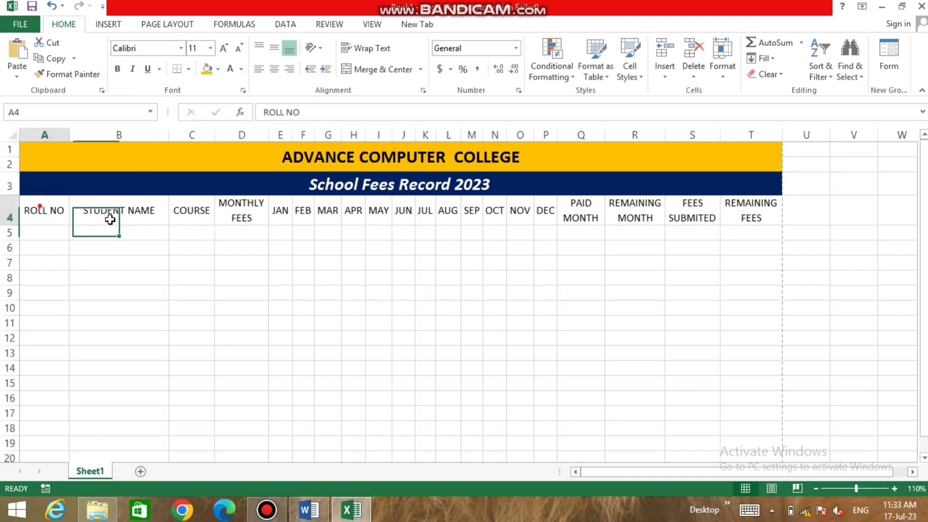
drag(110, 220, 745, 215)
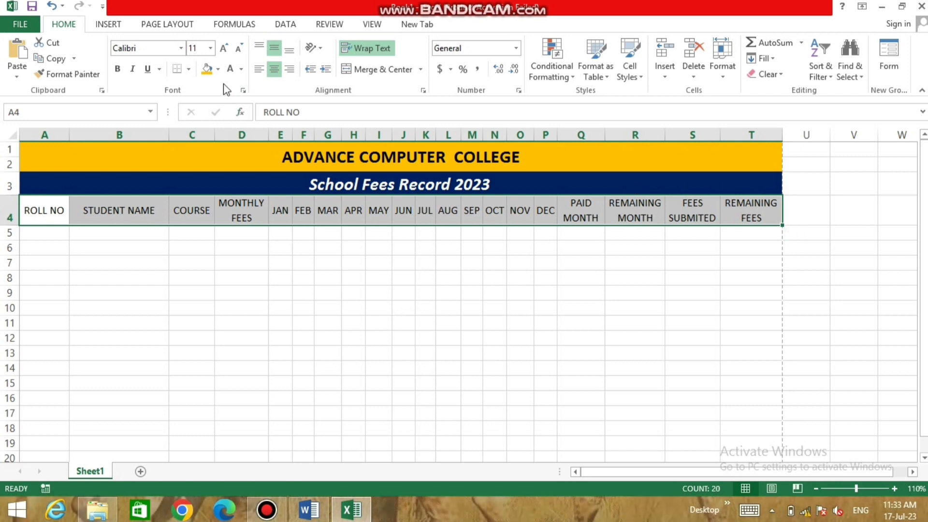
click(121, 71)
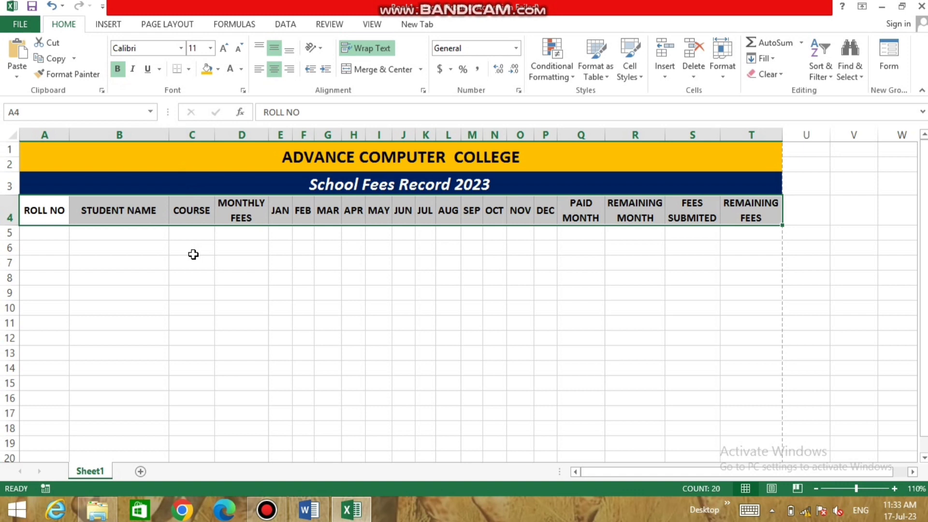
click(238, 245)
click(183, 233)
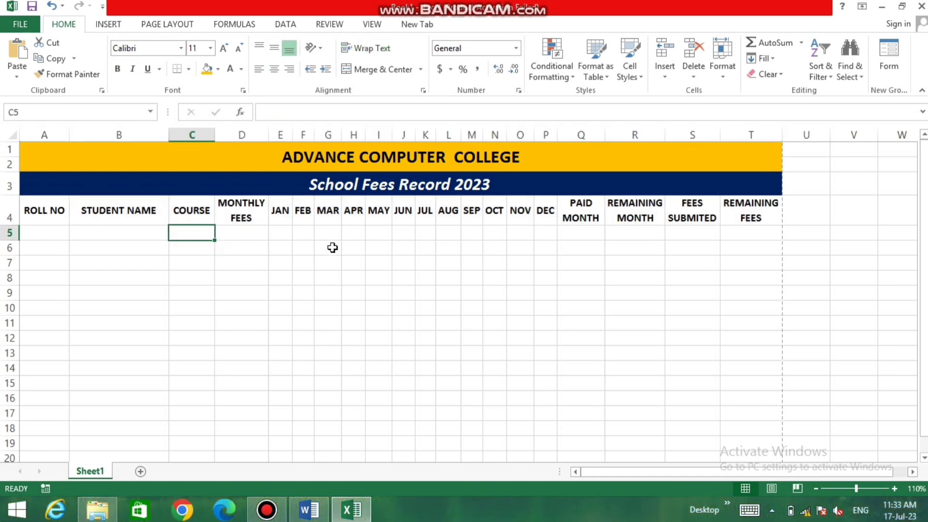
click(547, 235)
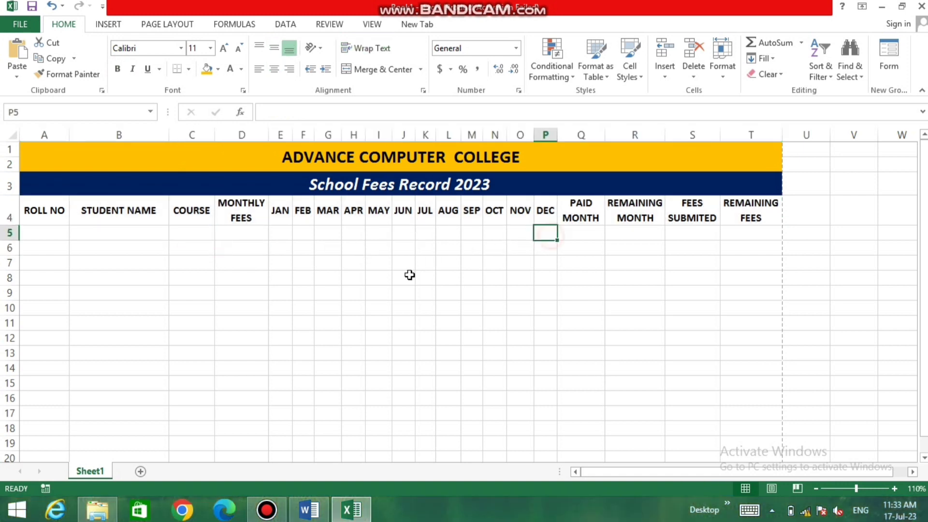
click(243, 288)
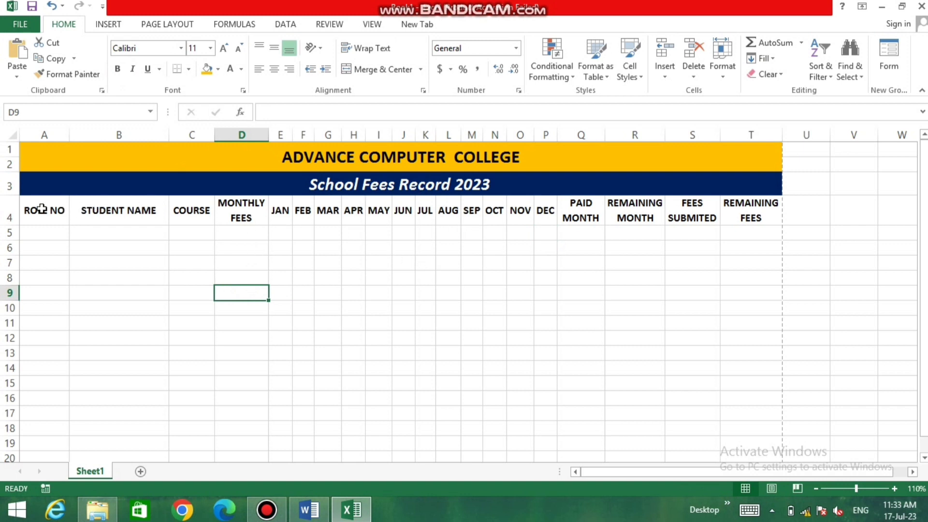
Apply All Borders to the table range A4:T13.
drag(44, 206, 735, 353)
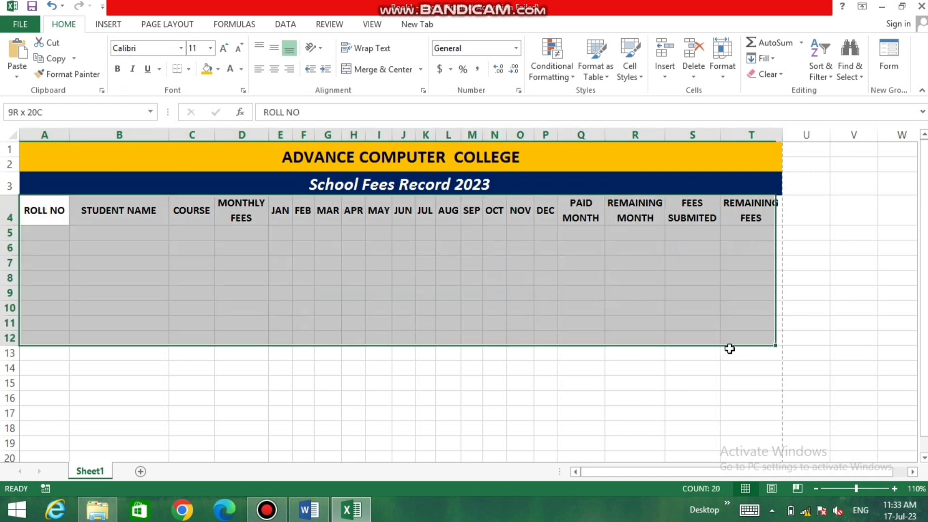
drag(735, 356, 734, 355)
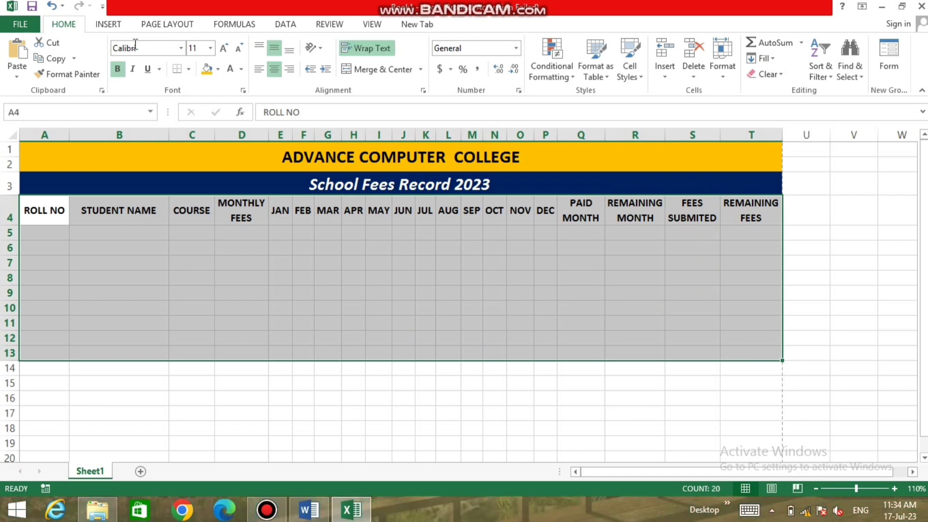
click(188, 70)
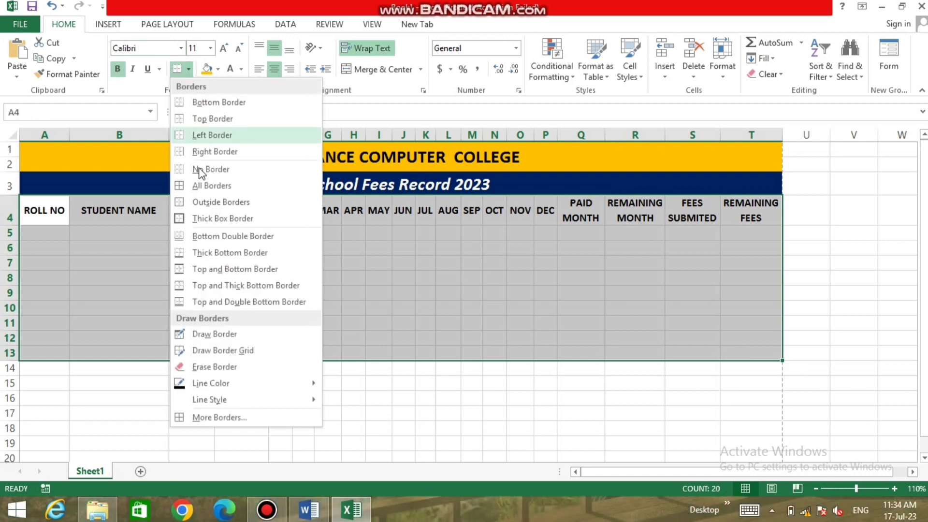
click(199, 182)
click(252, 251)
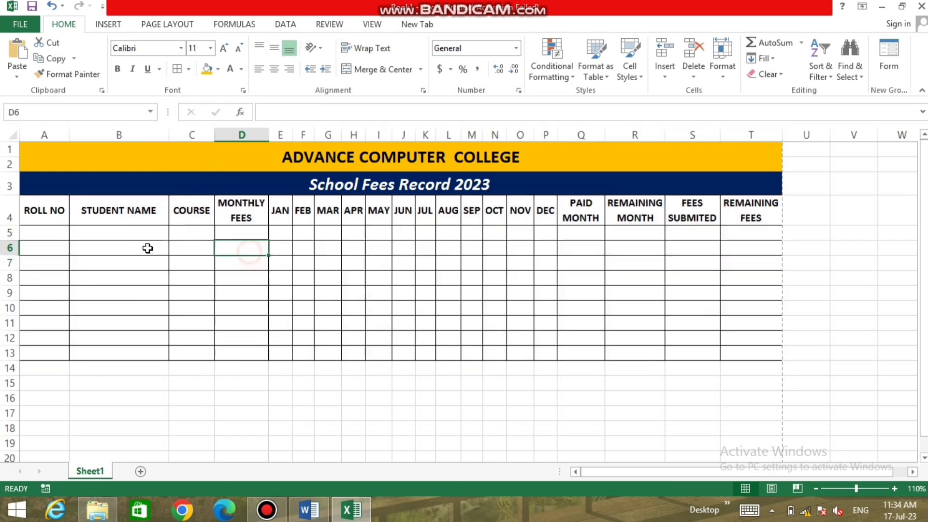
click(52, 229)
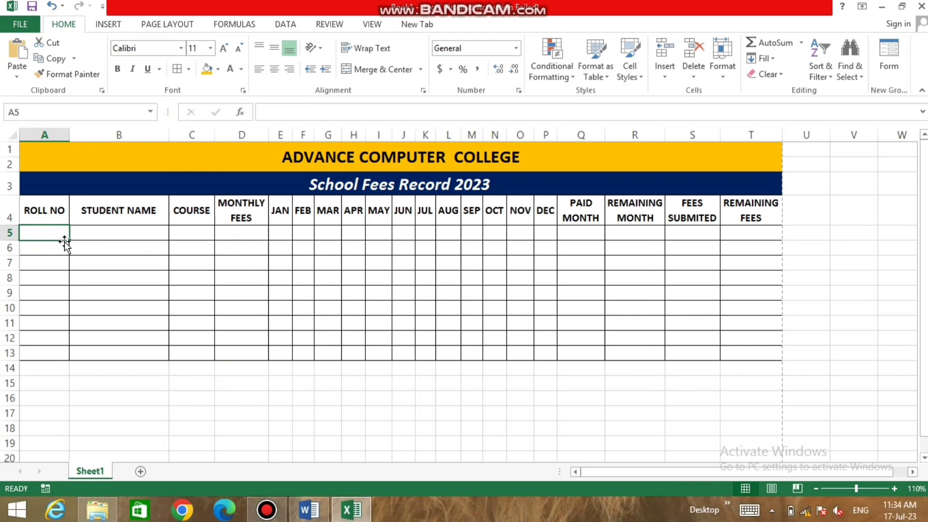
Enter roll number JJCSM100 in A5, undoing a trial fill-down to row 13.
text(JJCSM1001)
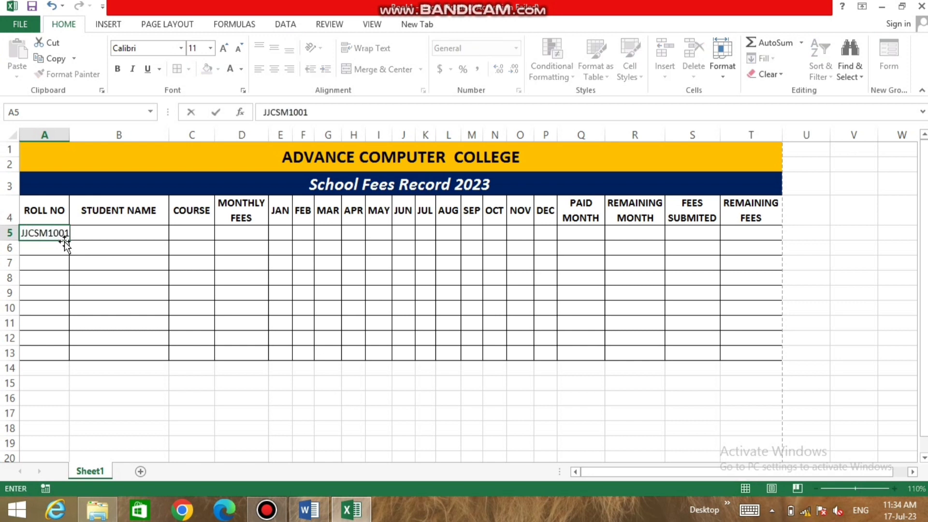
key(BackSpace)
click(68, 260)
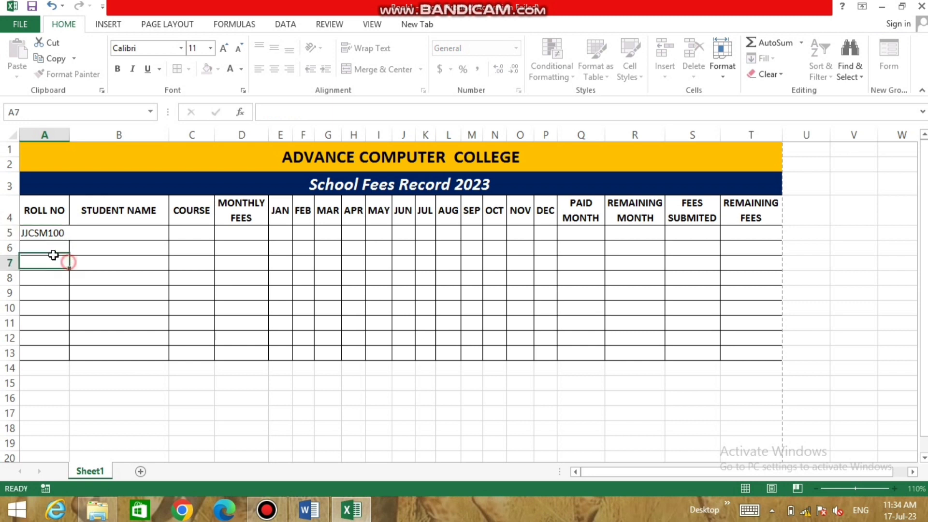
click(52, 231)
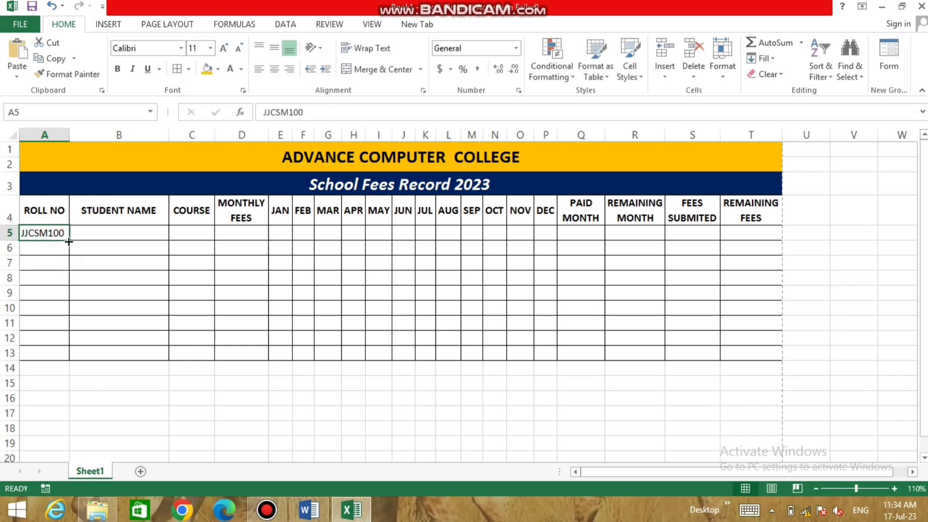
drag(69, 241, 64, 359)
click(108, 263)
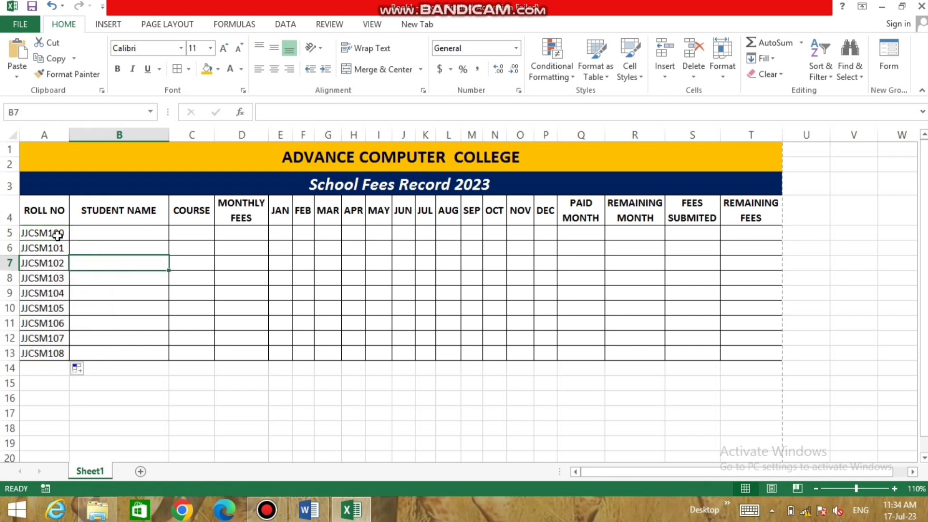
key(ctrl+z)
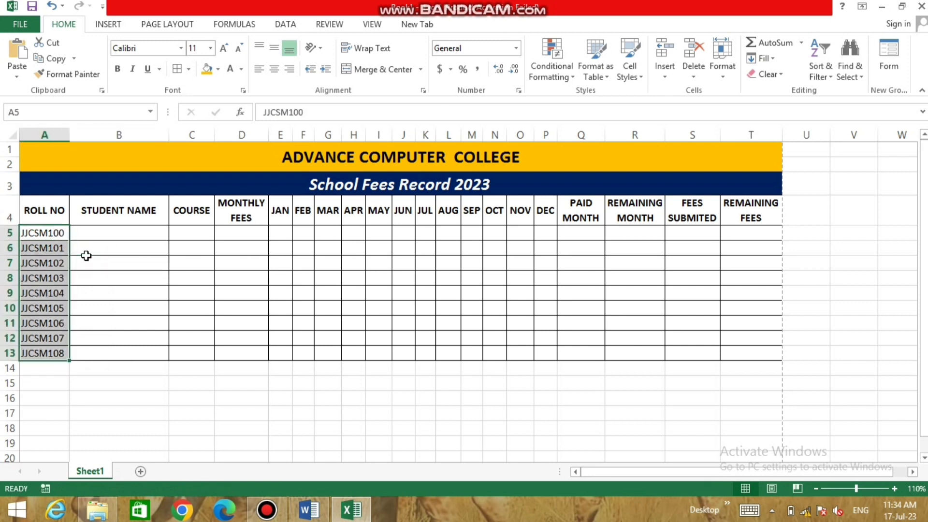
click(53, 234)
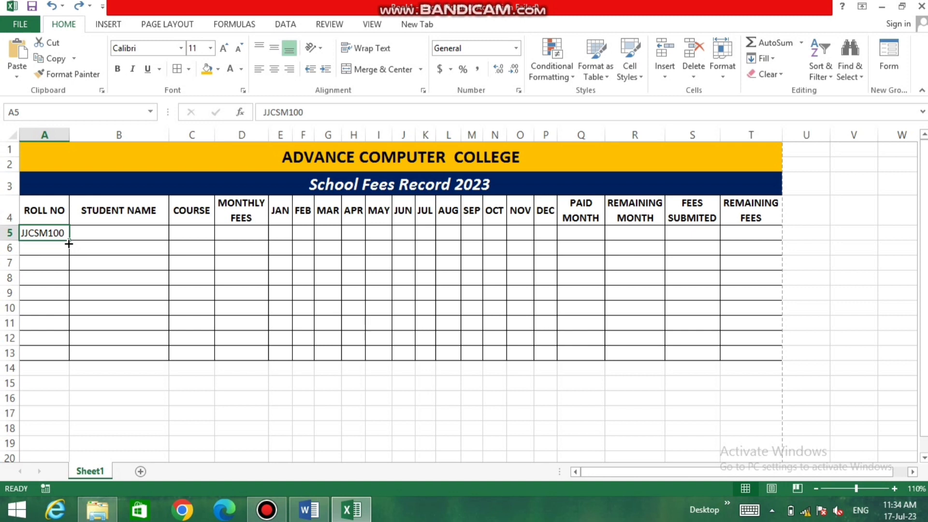
Extend roll numbers JJCSM101–JJCSM108 down to row 13 and enter the first student name in B5.
drag(69, 244, 70, 359)
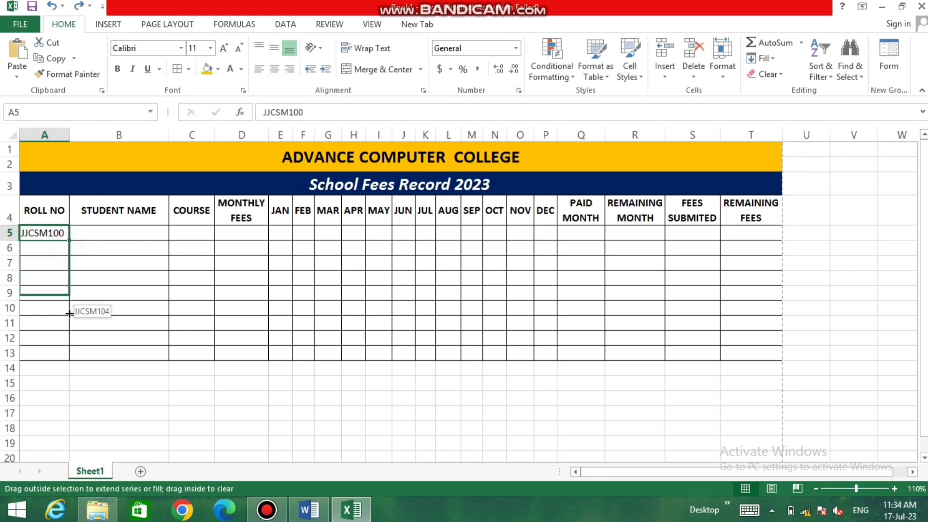
click(124, 306)
click(125, 239)
text(RAKE)
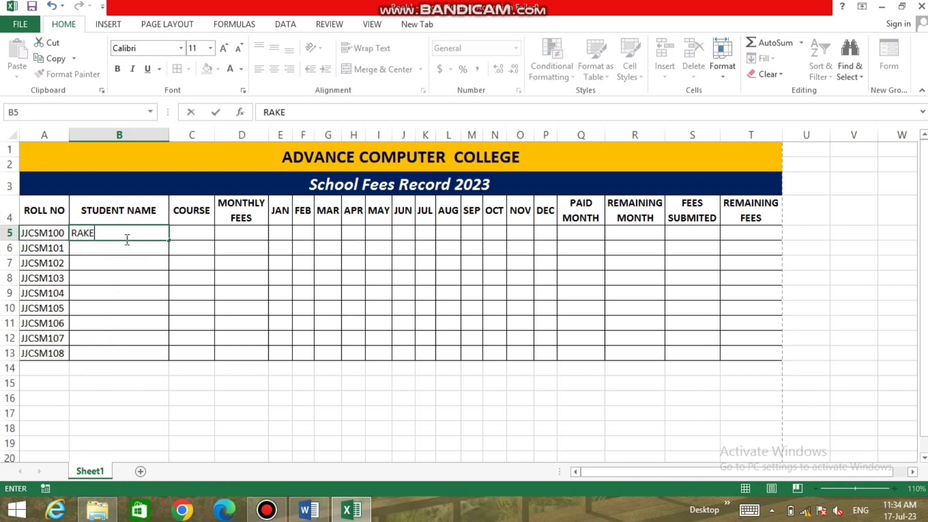
text(SH)
key(Return)
Enter student names in B6 to B8, correcting the misspelled name in B8.
text(SUNIL)
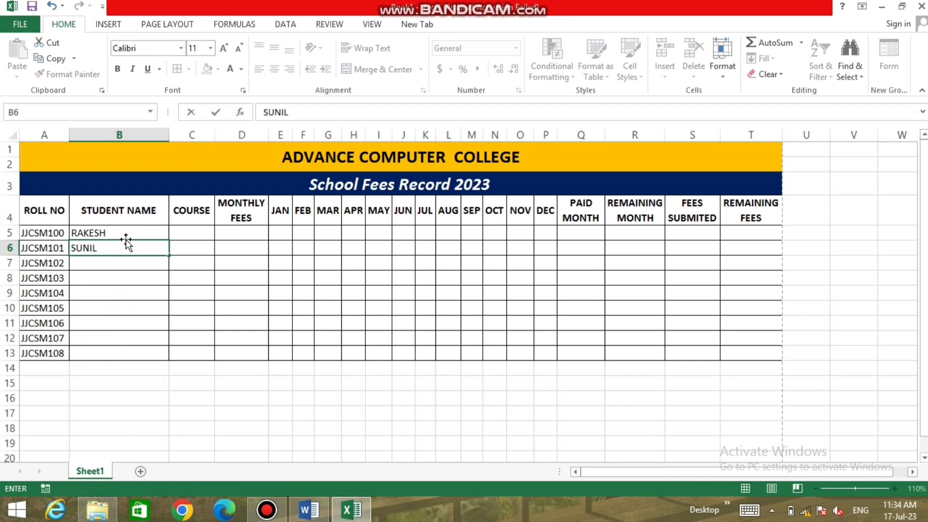
key(Return)
text(MO)
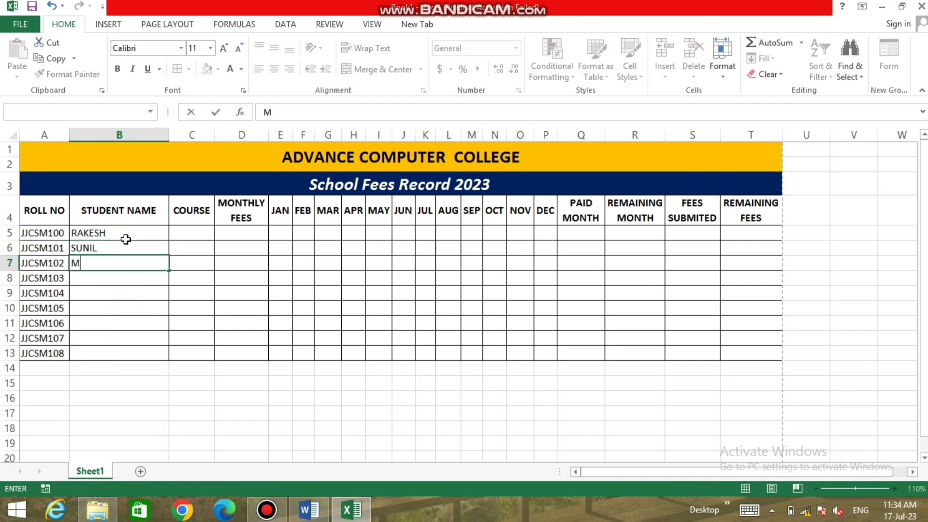
text(HAN)
key(Return)
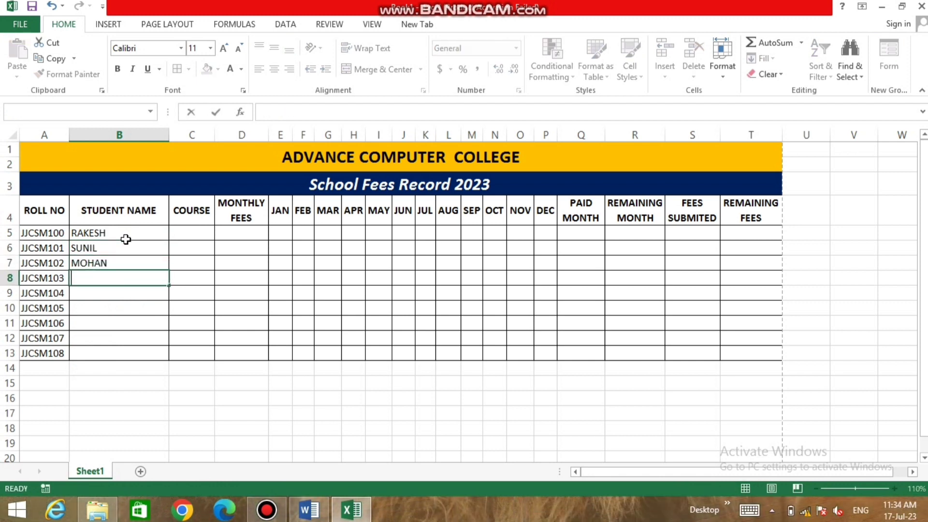
text(KAV)
key(Return)
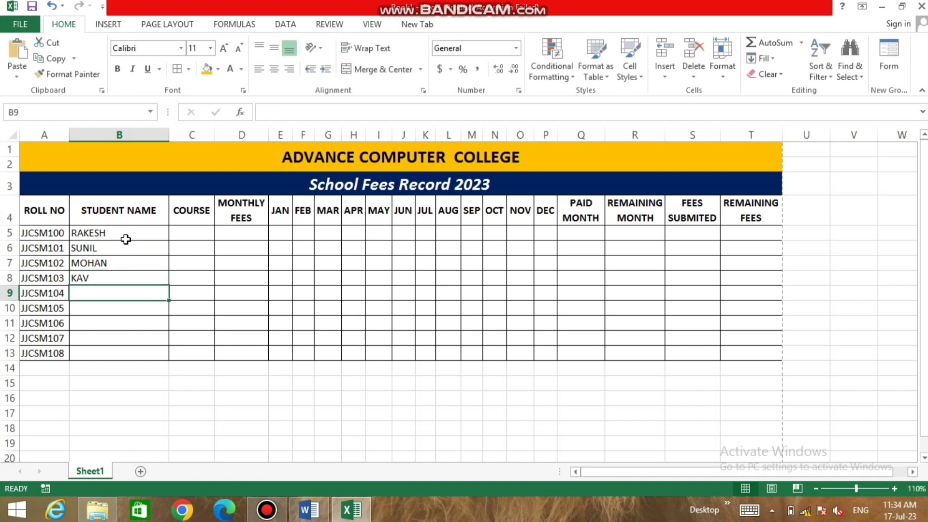
key(Return)
key(Up)
key(Up)
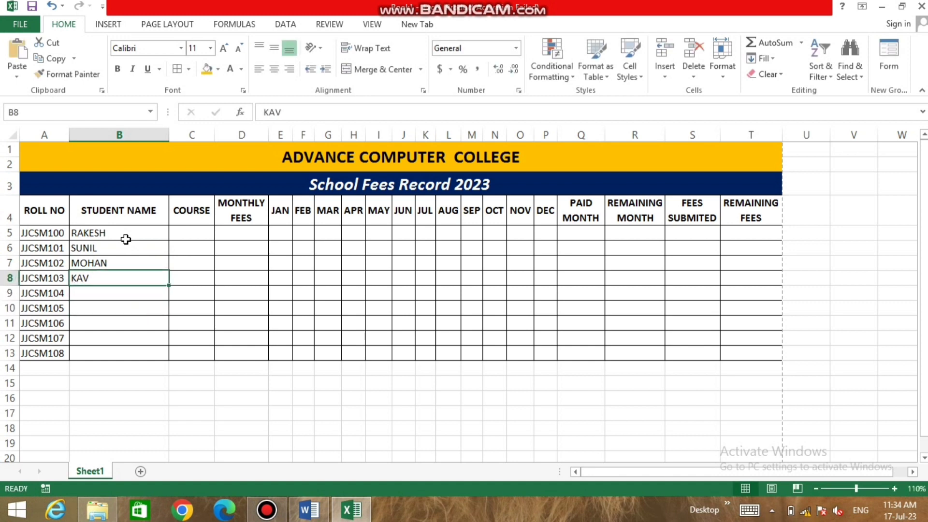
text(KAMLA)
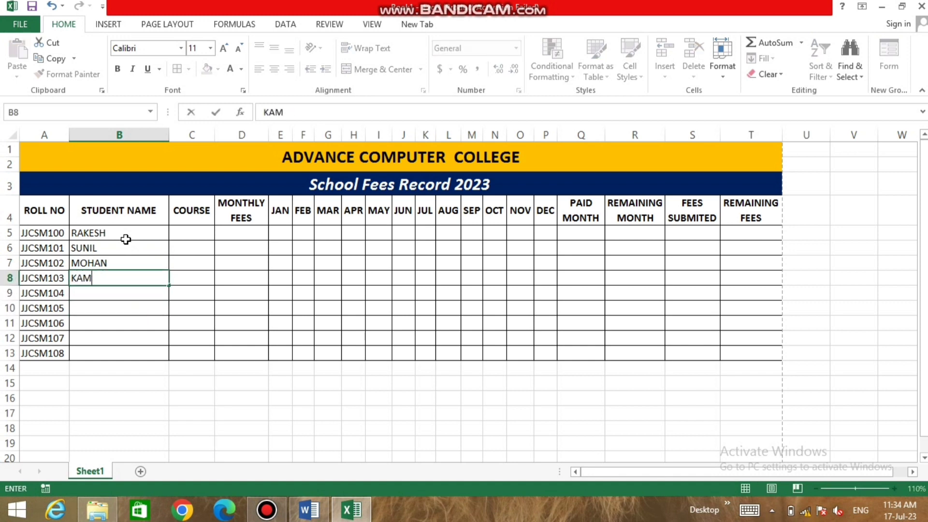
key(Return)
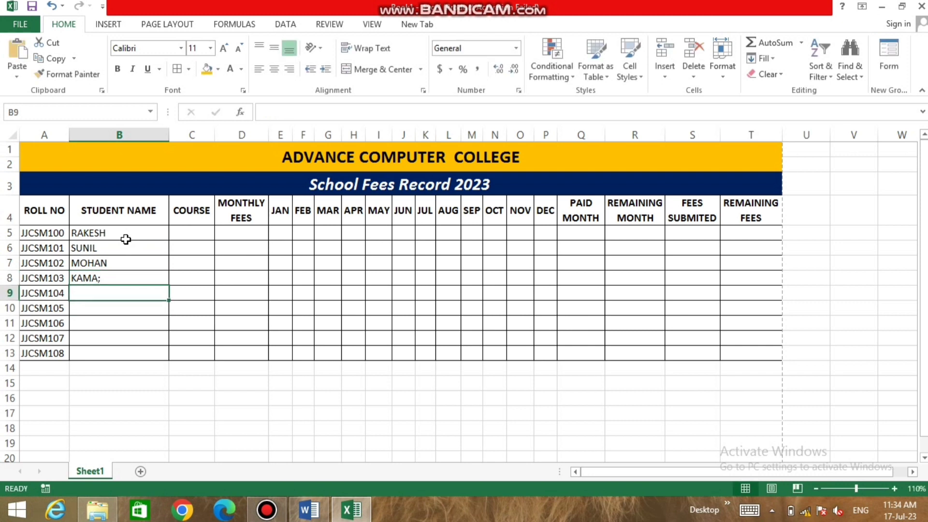
key(Up)
text(KAM)
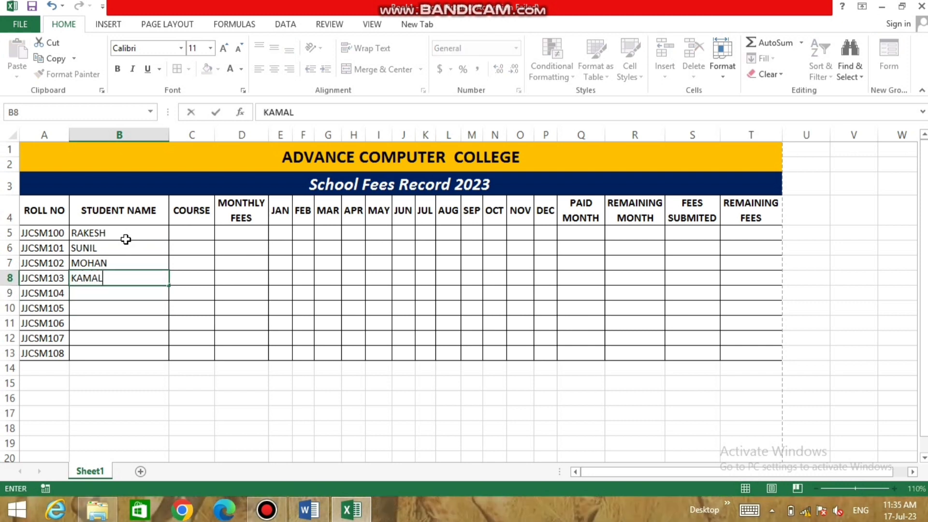
key(Return)
Enter the remaining student names in B9 through B13.
text(DEEP)
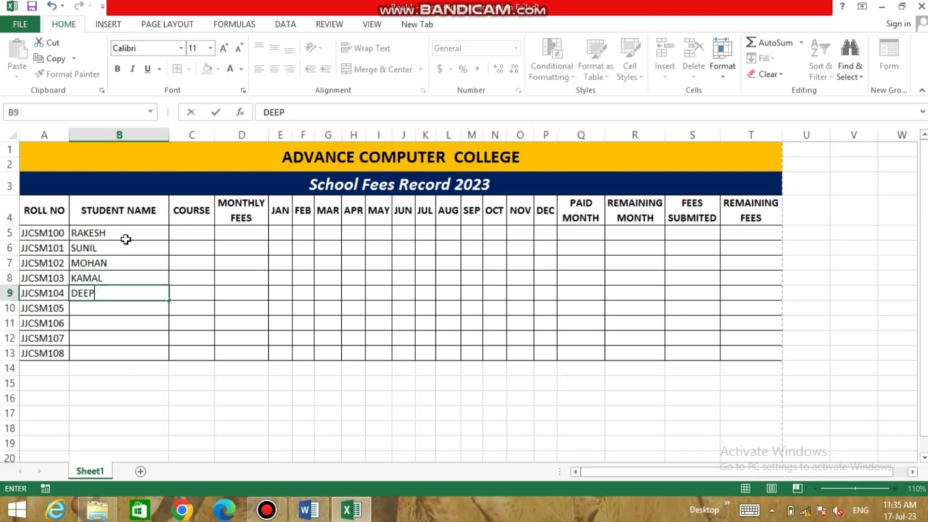
text(AK)
key(Return)
text(S)
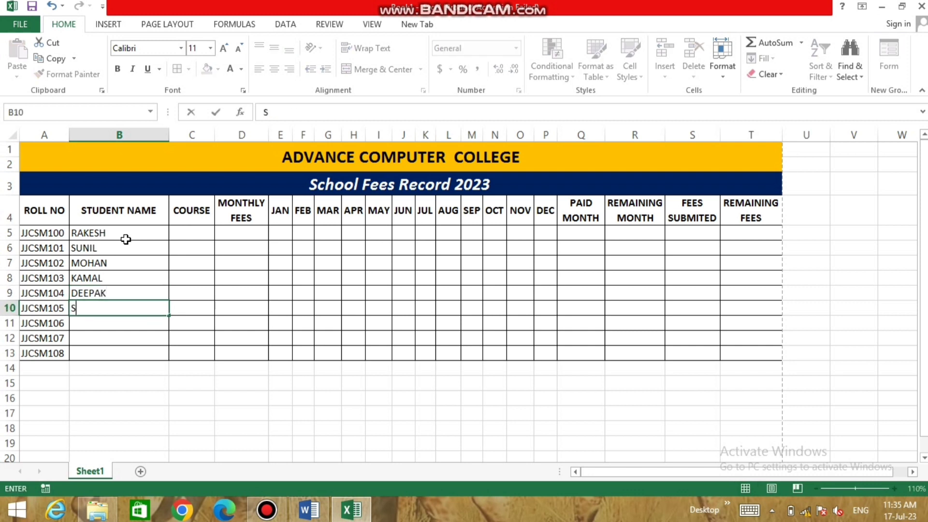
text(URAJ)
key(Return)
text(JEEVAN)
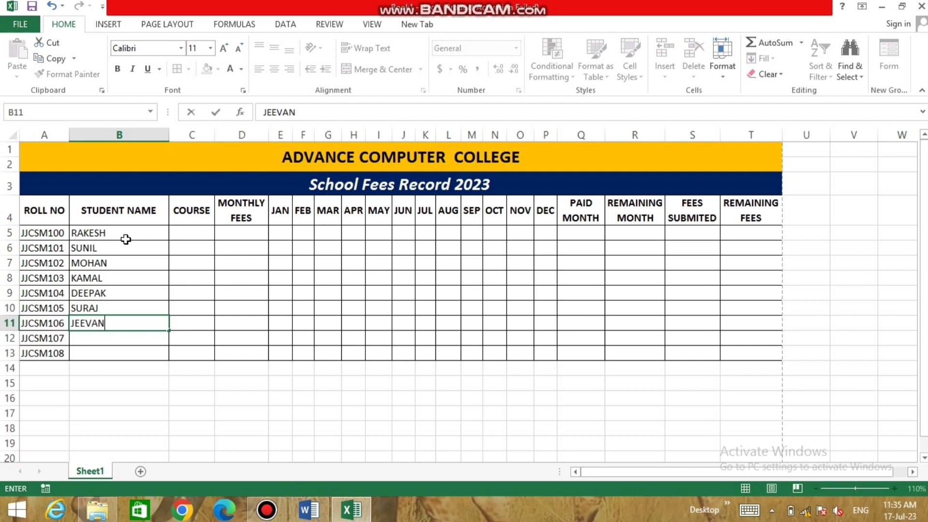
key(Return)
text(RA)
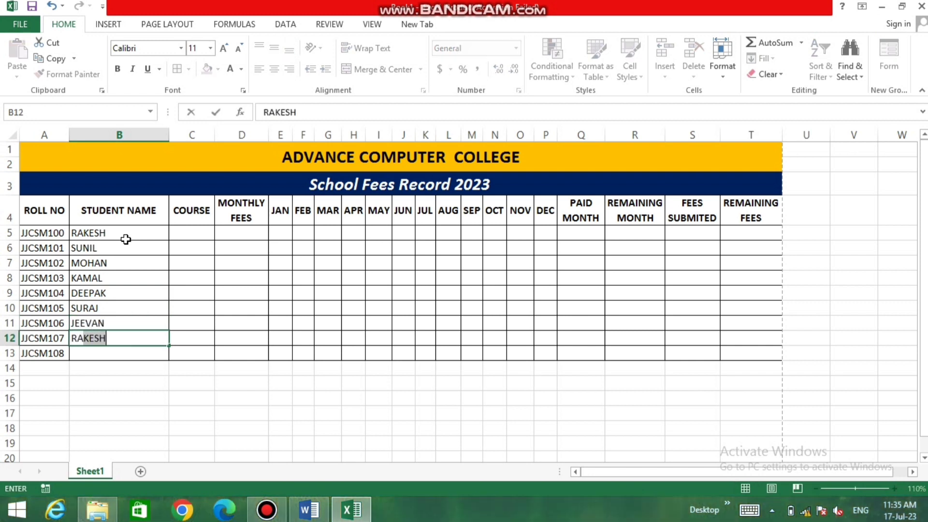
text(VI)
key(Return)
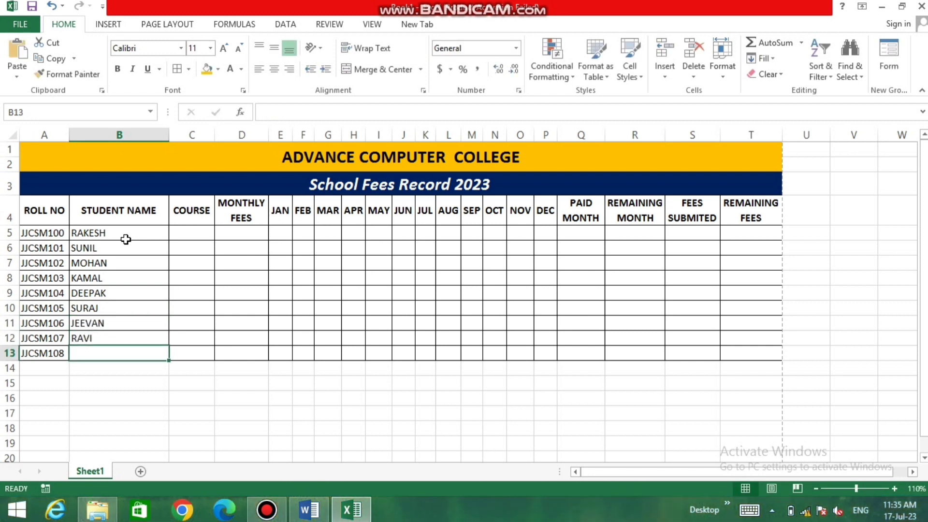
text(JAG)
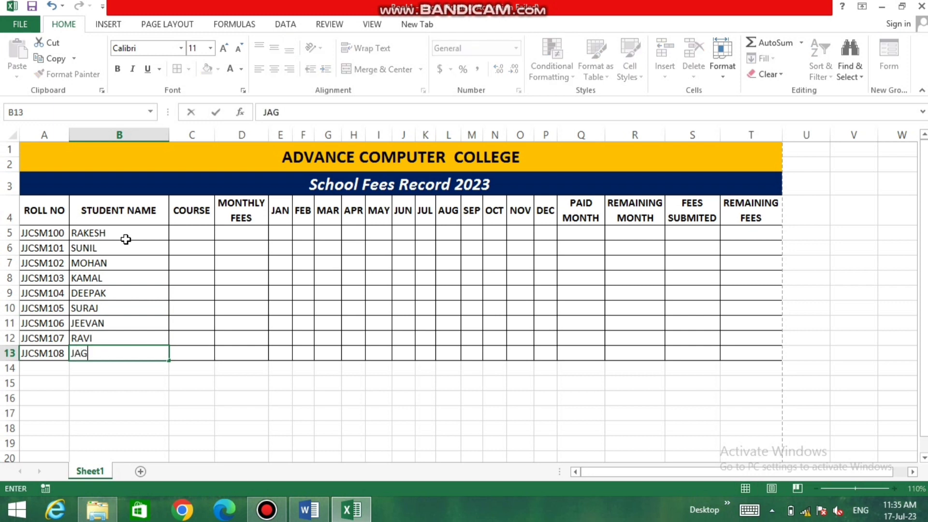
text(DEESH)
Finish the B13 name, then enter ADCA in C5 and TALLY in C6.
click(210, 278)
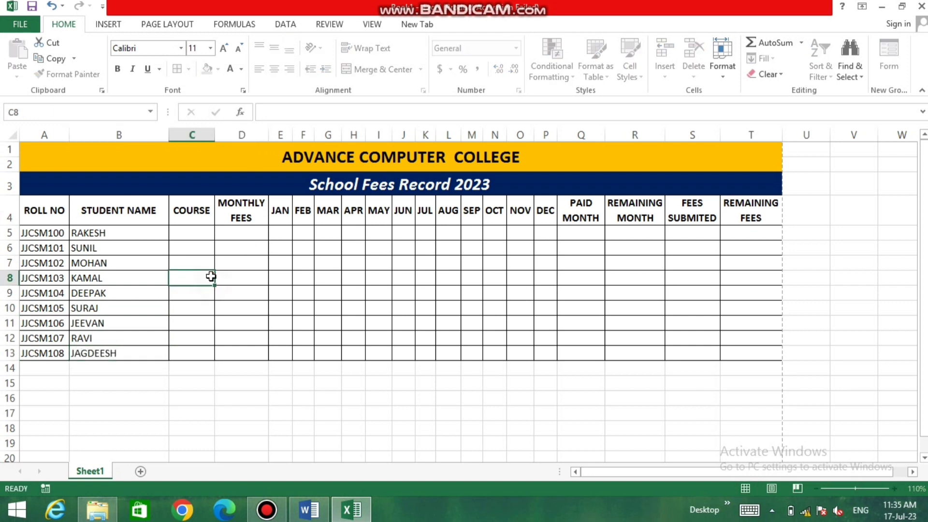
click(192, 227)
text(ADCA)
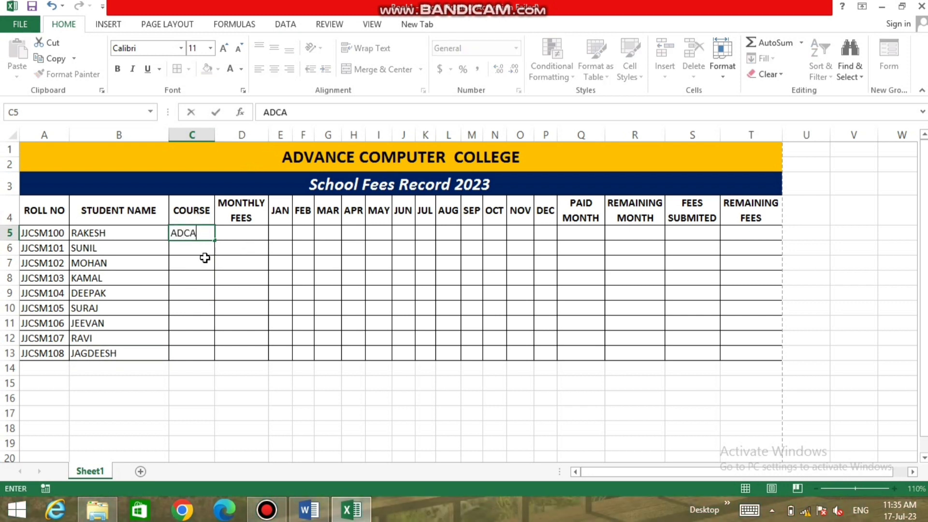
click(194, 250)
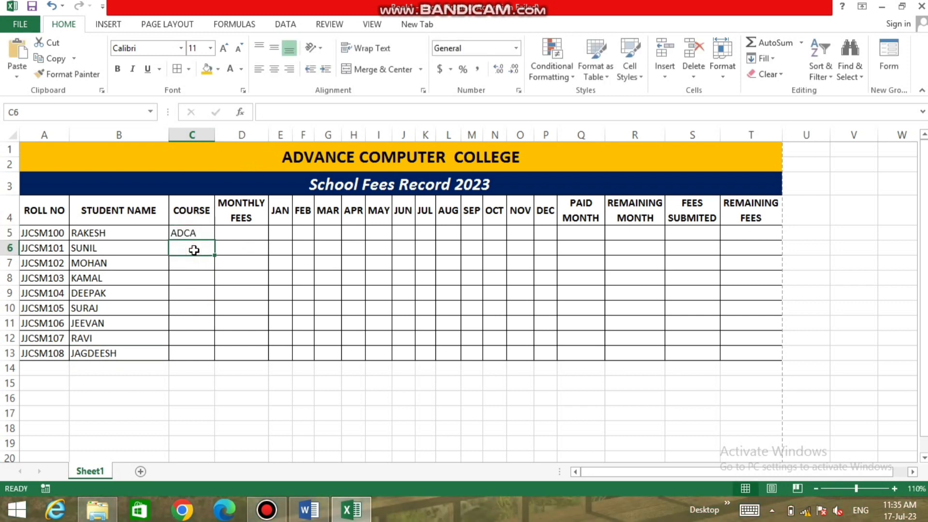
text(TALLY)
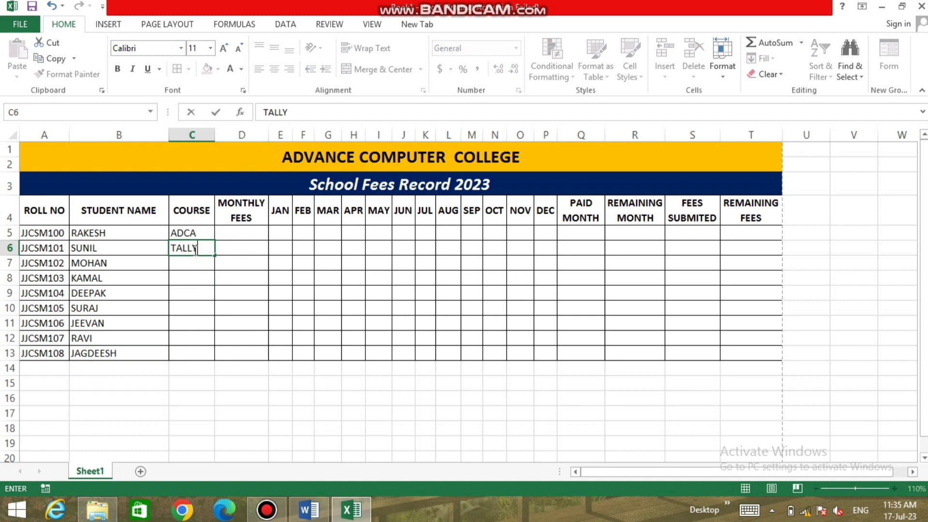
key(Return)
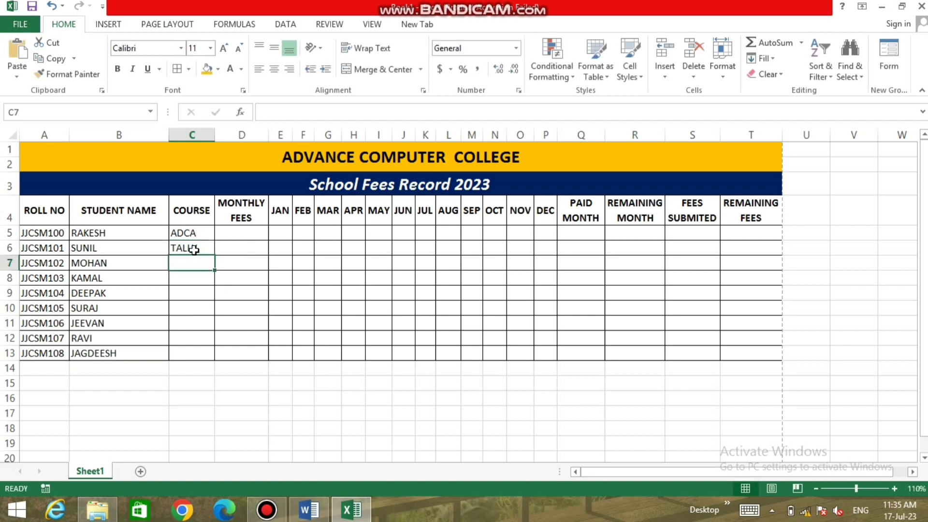
Enter EXCEL in C7 and ADCA in C8, copying ADCA down through C13.
text(EXCEL)
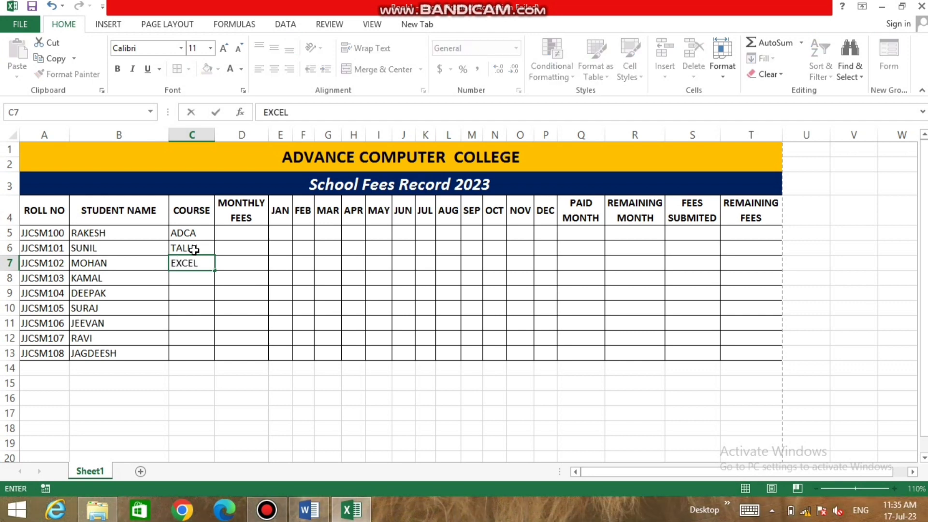
key(Return)
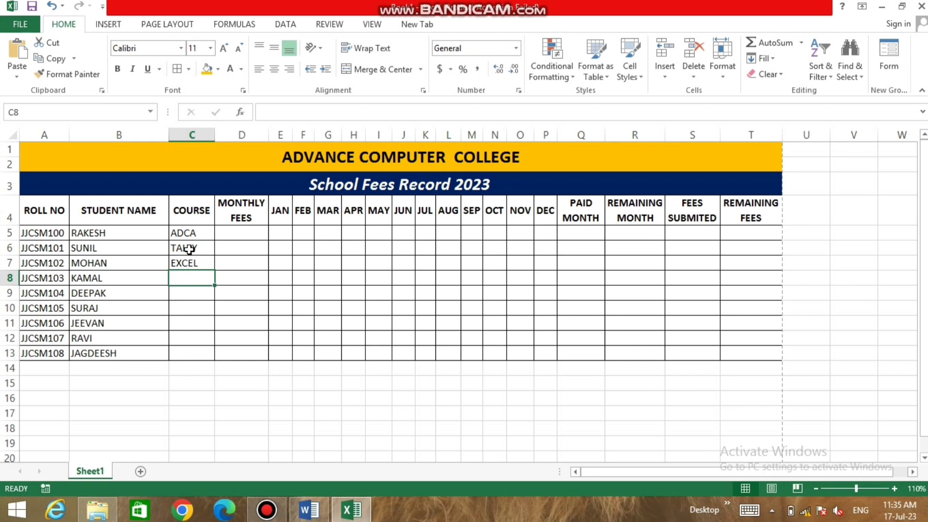
text(ADCA)
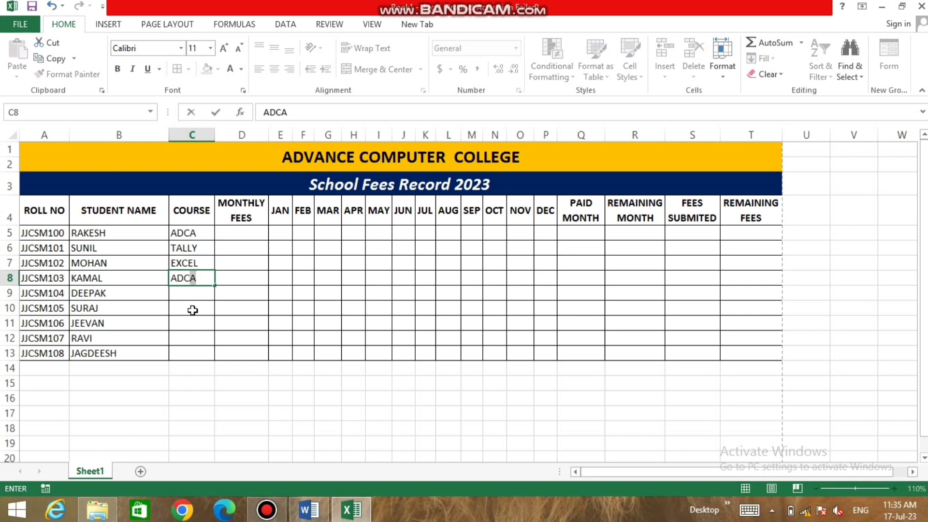
click(196, 278)
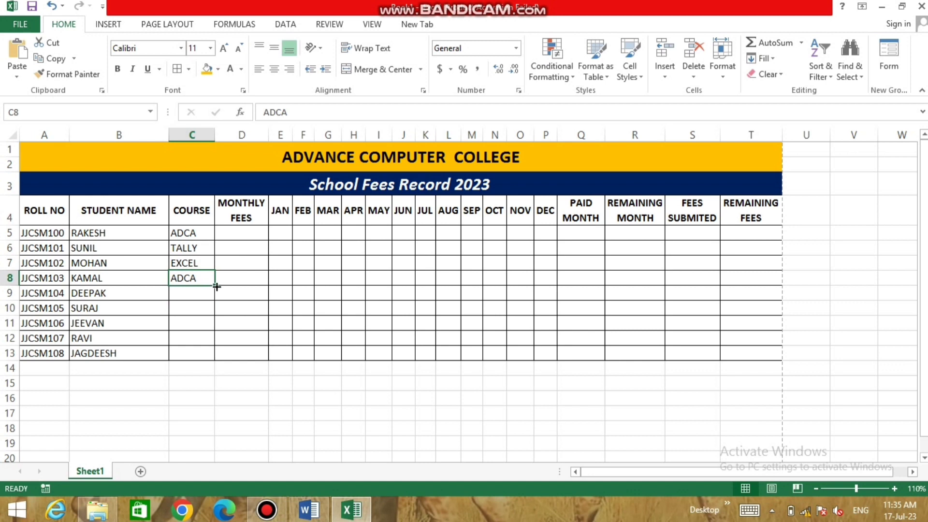
drag(217, 287, 208, 355)
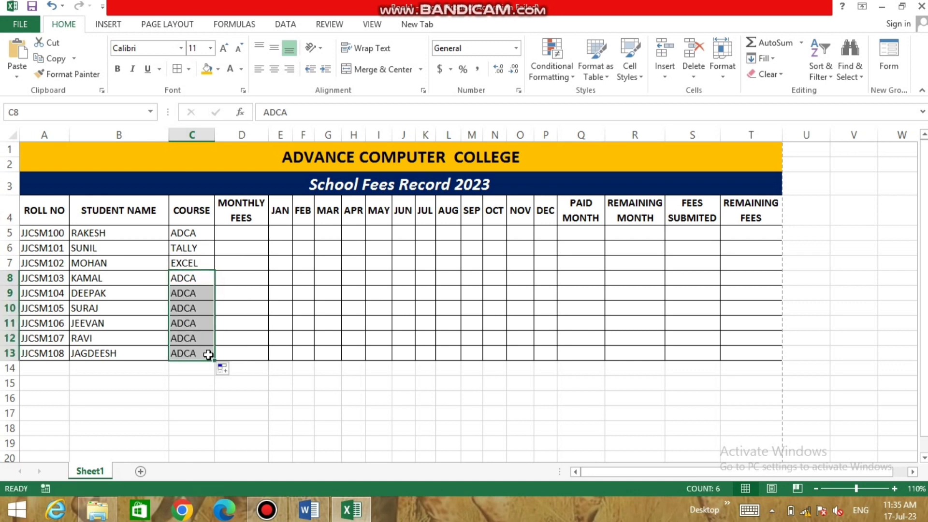
click(245, 308)
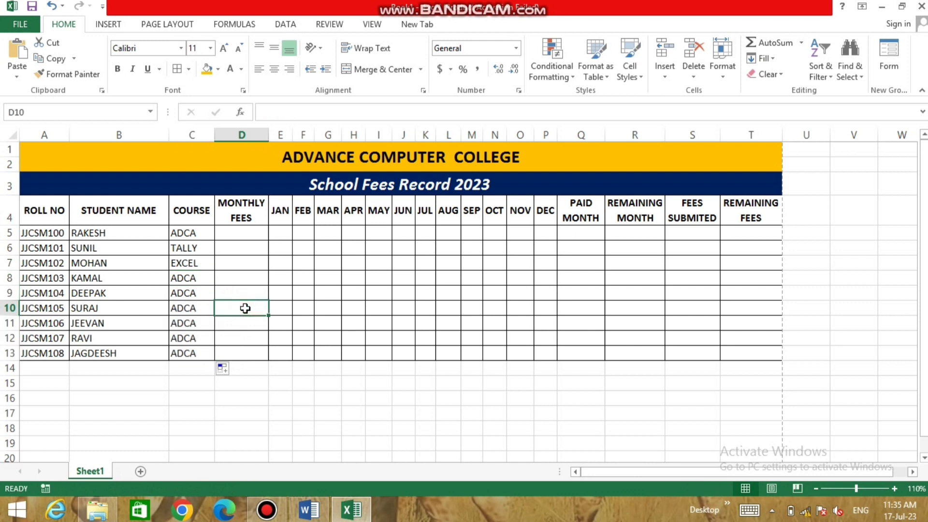
click(239, 246)
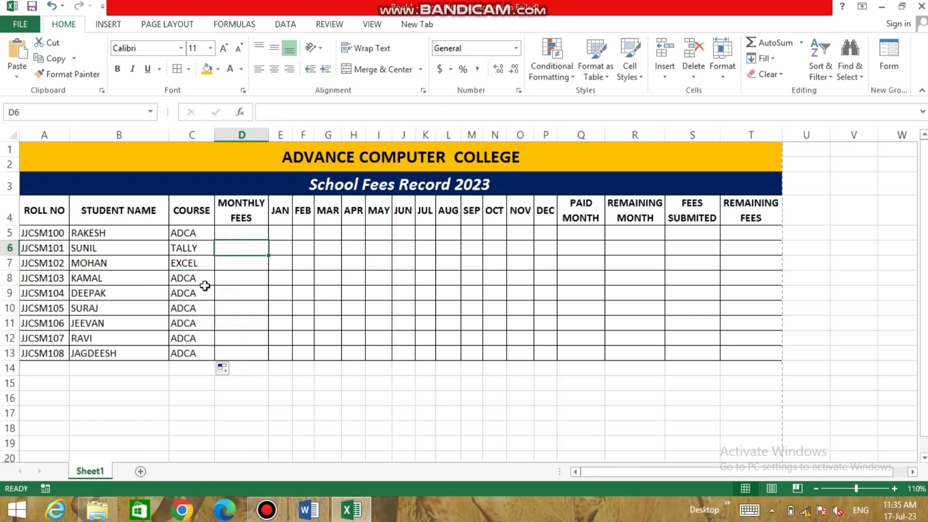
click(245, 236)
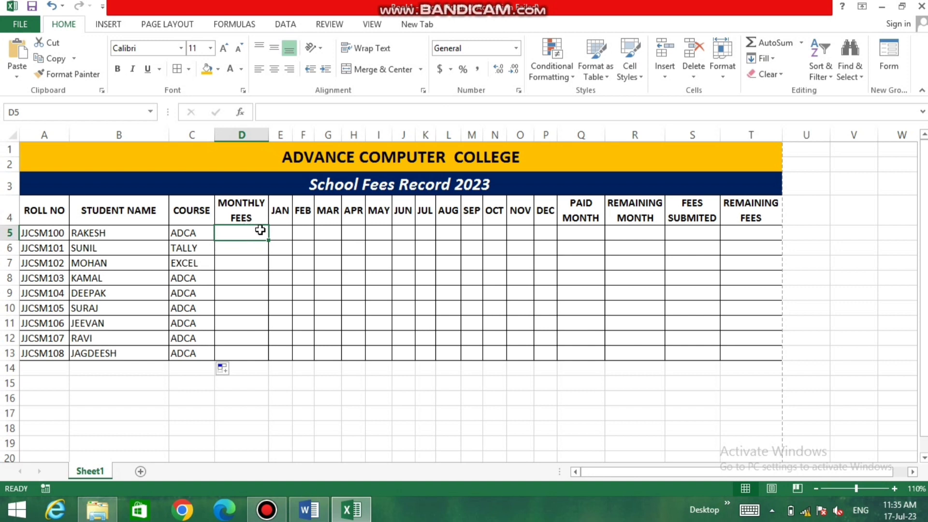
Replace the C6 course with PGDCA and the C7 course with ADCA.
click(193, 250)
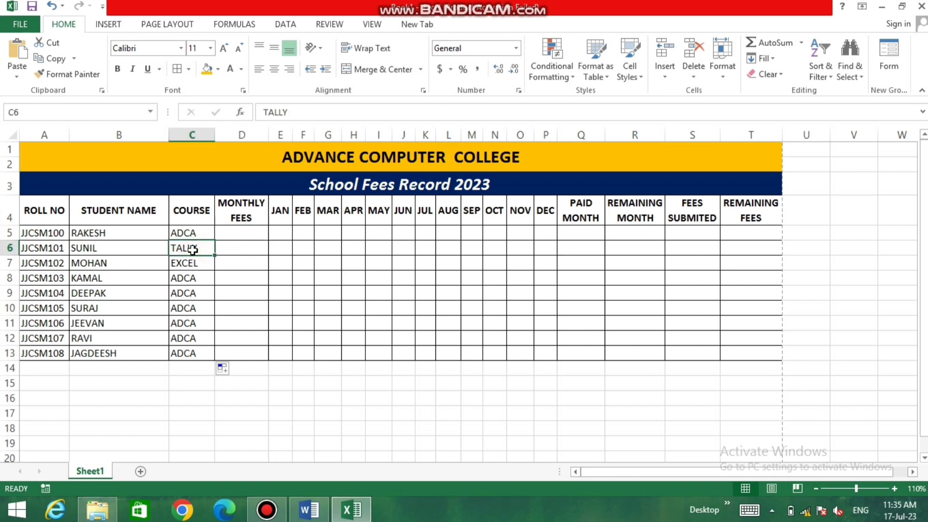
text(PGDCA)
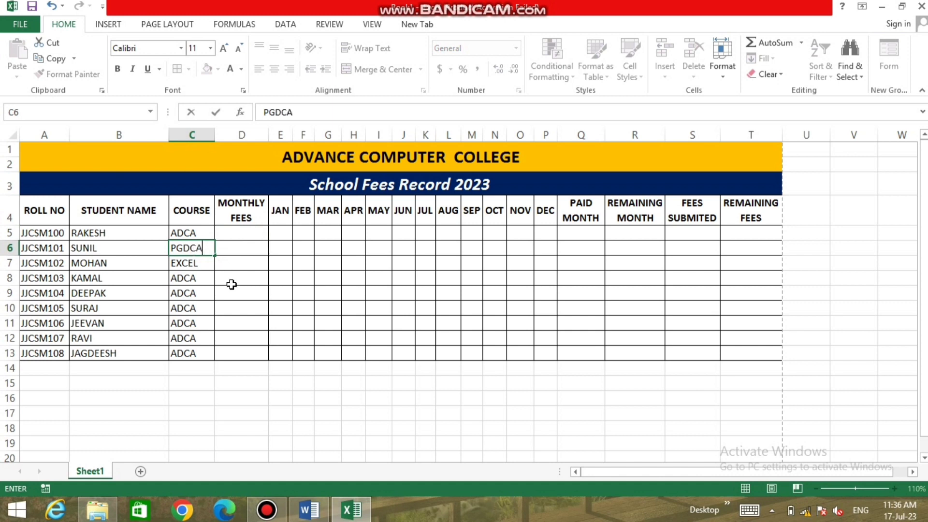
click(206, 263)
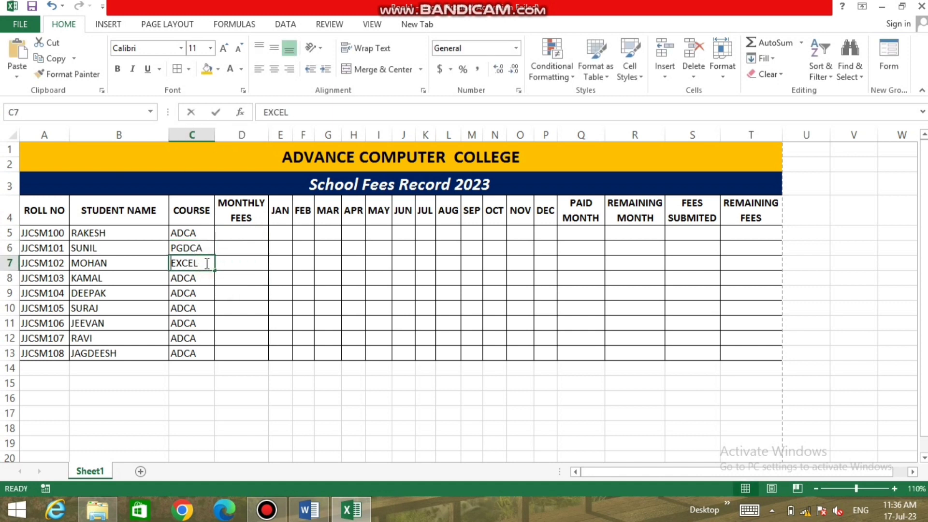
text(ADCA)
key(Return)
click(236, 266)
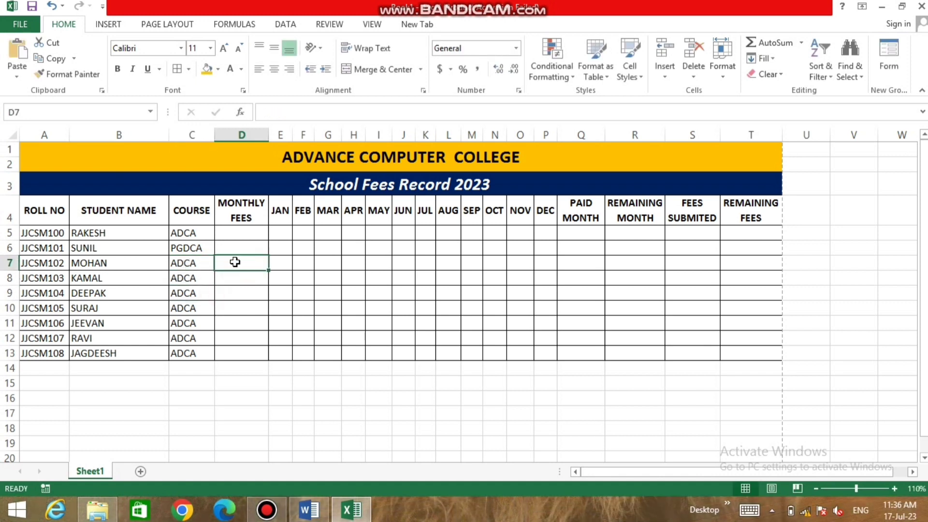
Enter 500 in D5 and copy it down to D13.
click(245, 239)
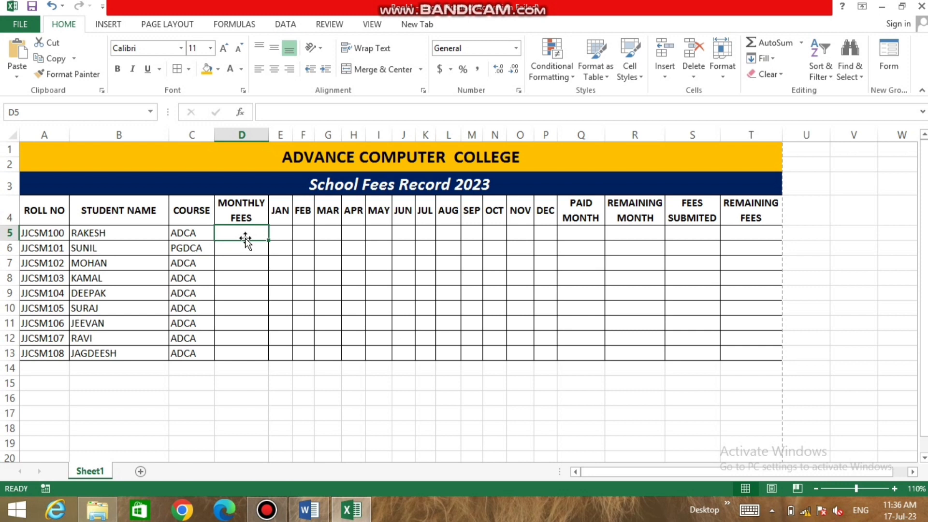
text(500)
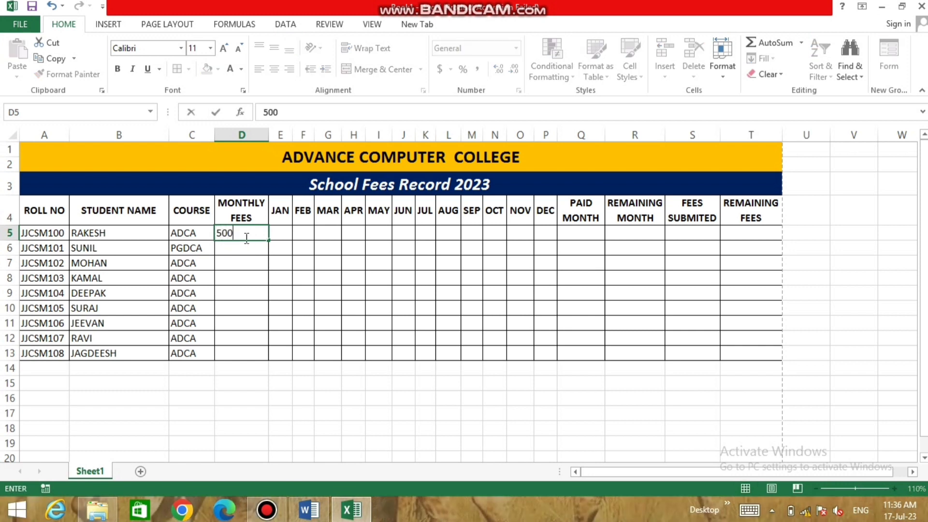
key(Return)
click(250, 233)
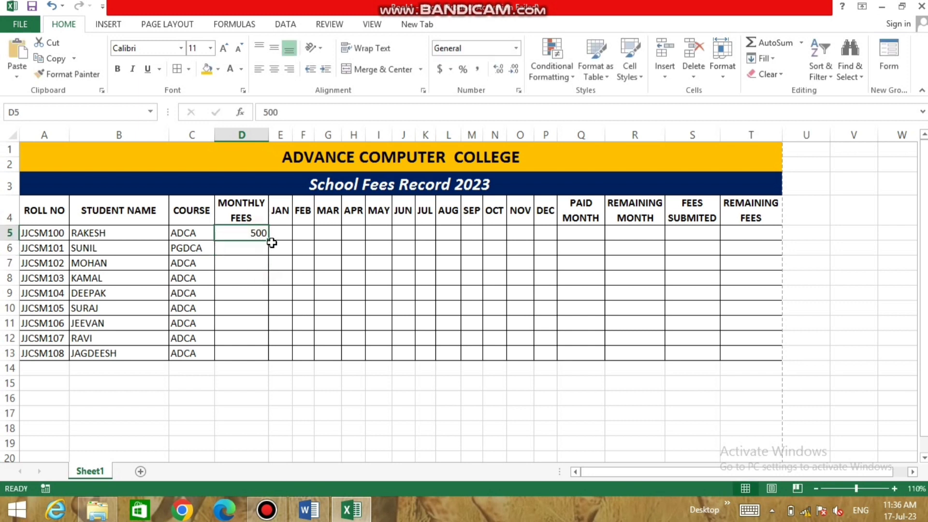
drag(268, 241, 269, 350)
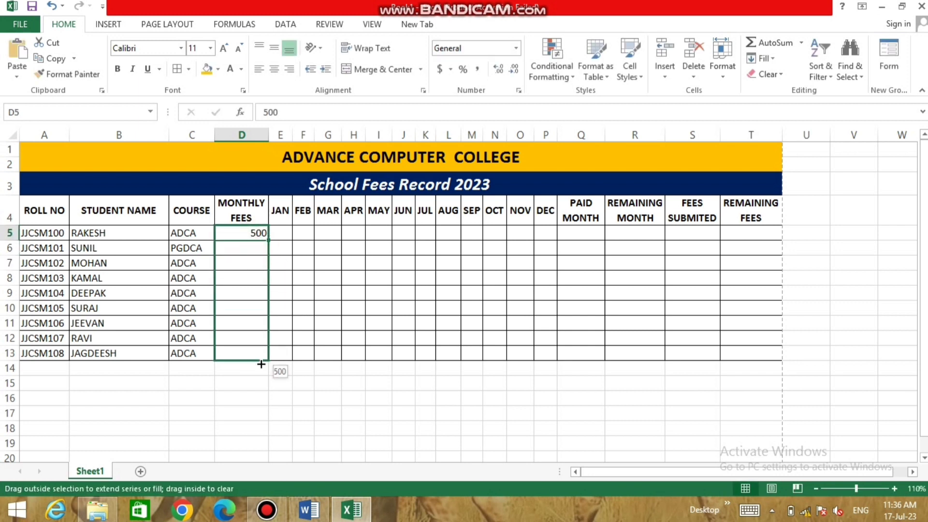
click(333, 291)
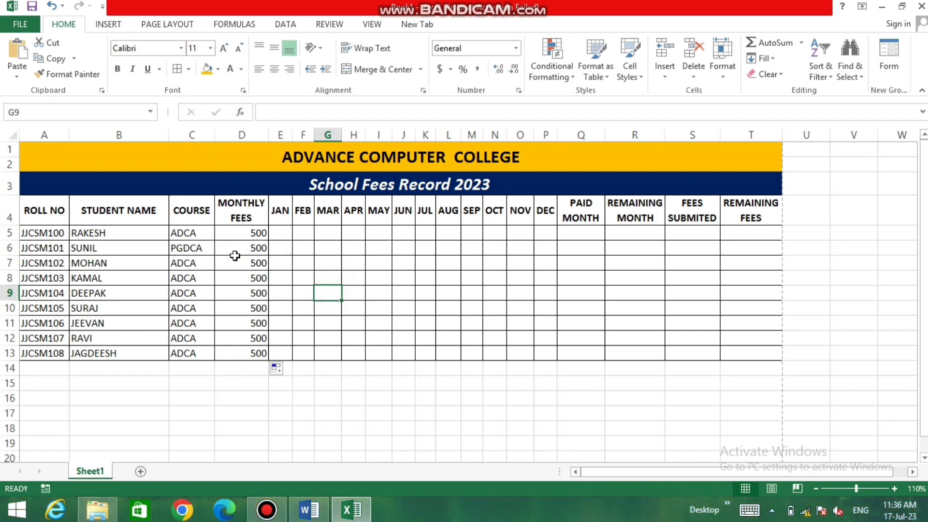
Change the monthly fee in D6 to 1500.
click(240, 252)
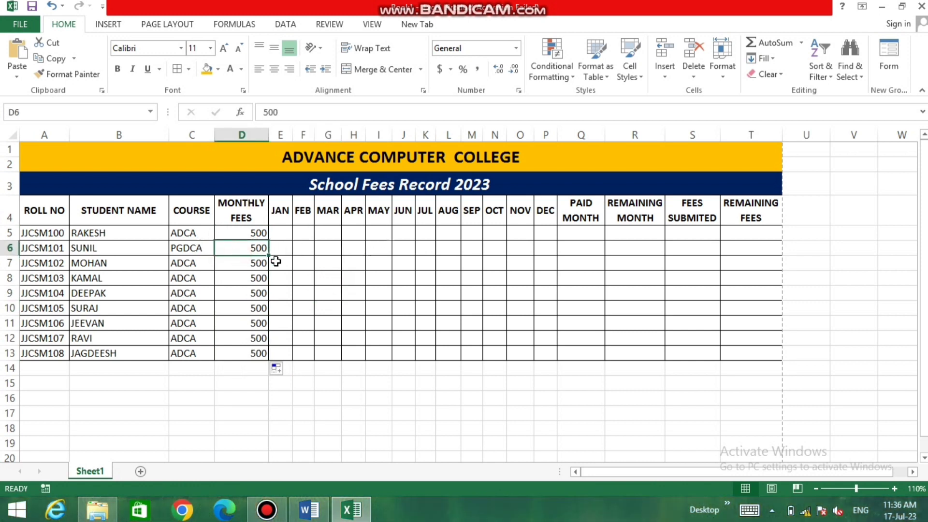
text(15)
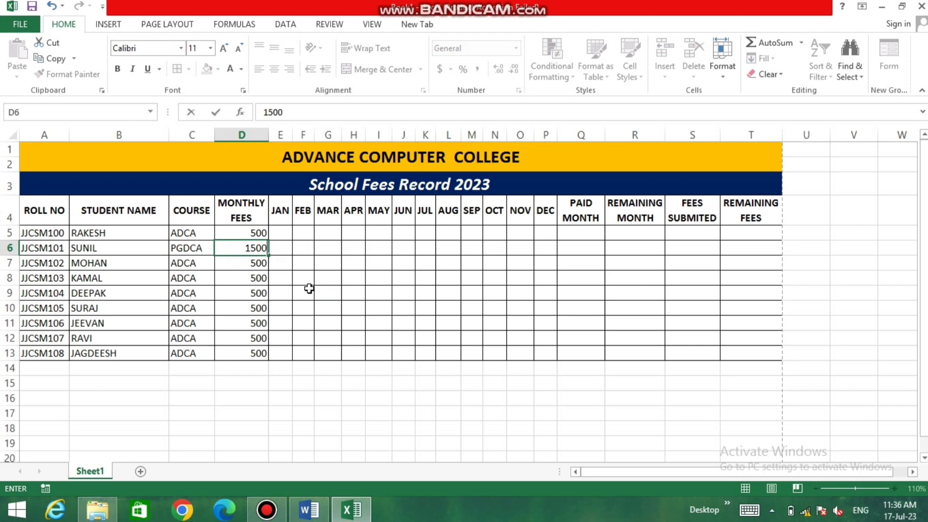
click(338, 294)
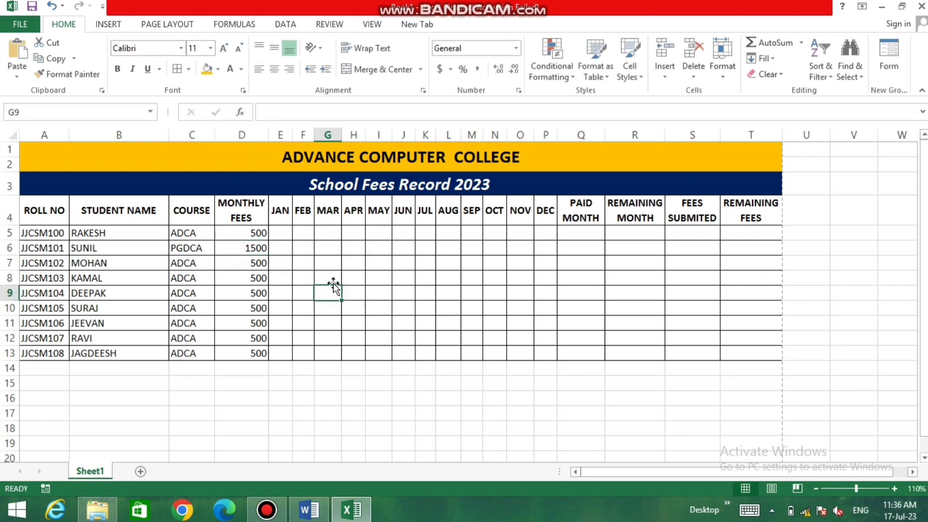
click(285, 232)
click(428, 274)
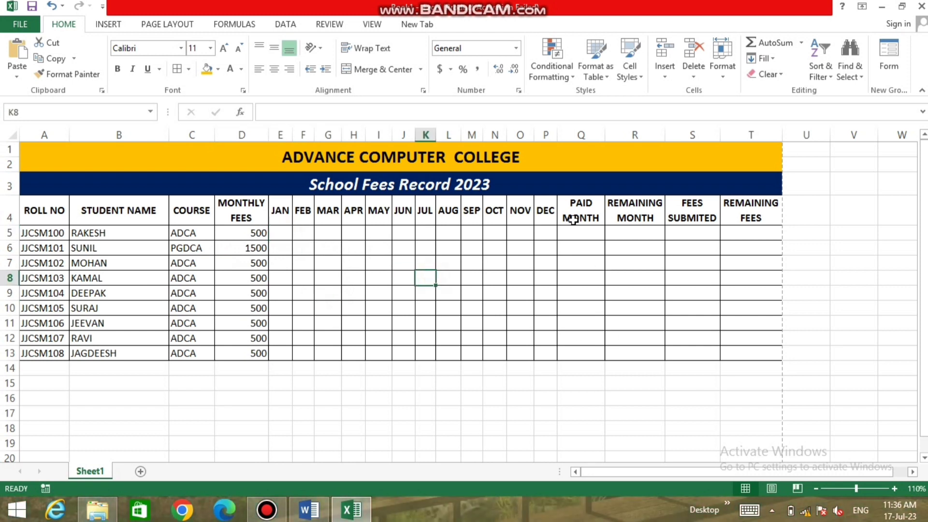
Fill the Roll No column red and the Student Name column purple.
drag(41, 213, 45, 354)
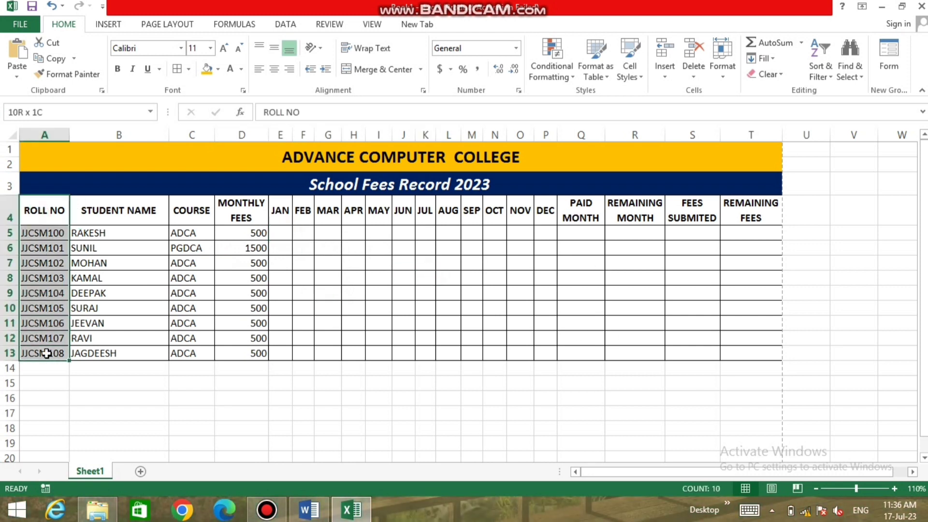
click(208, 70)
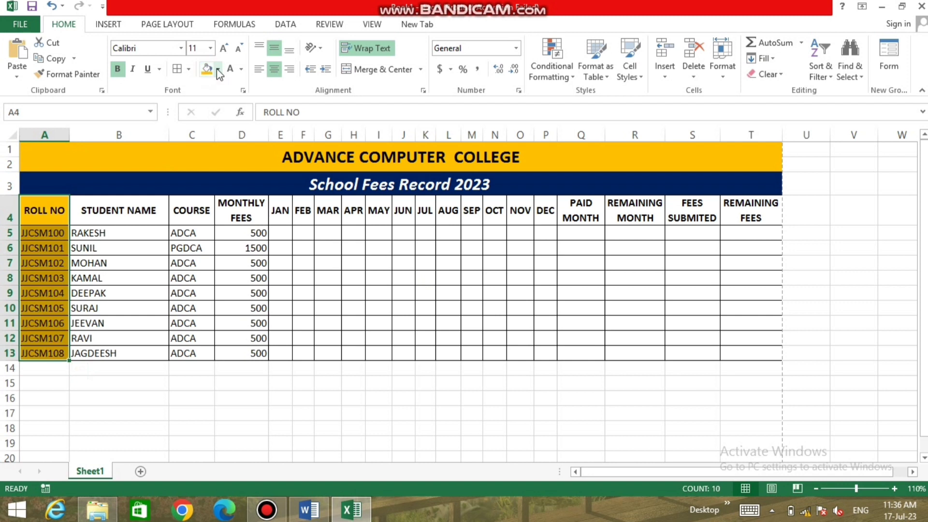
click(218, 73)
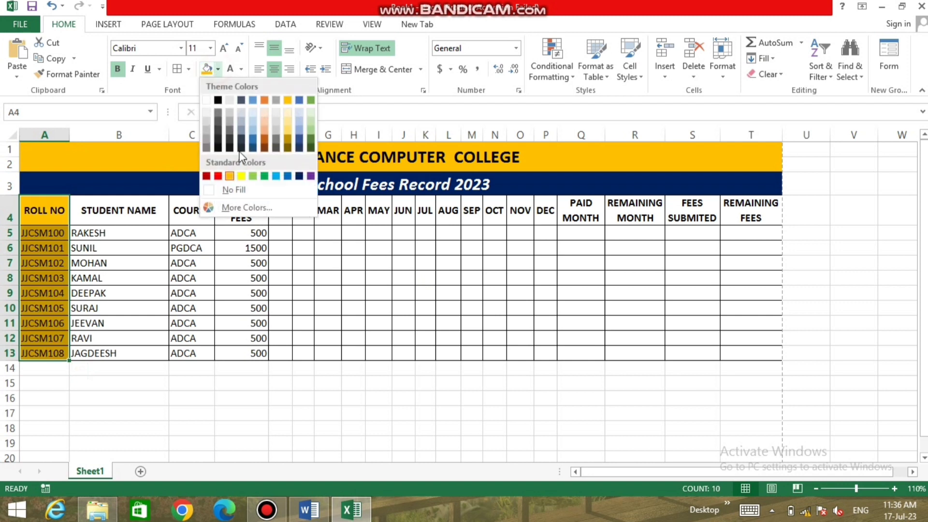
click(218, 173)
drag(161, 200, 119, 353)
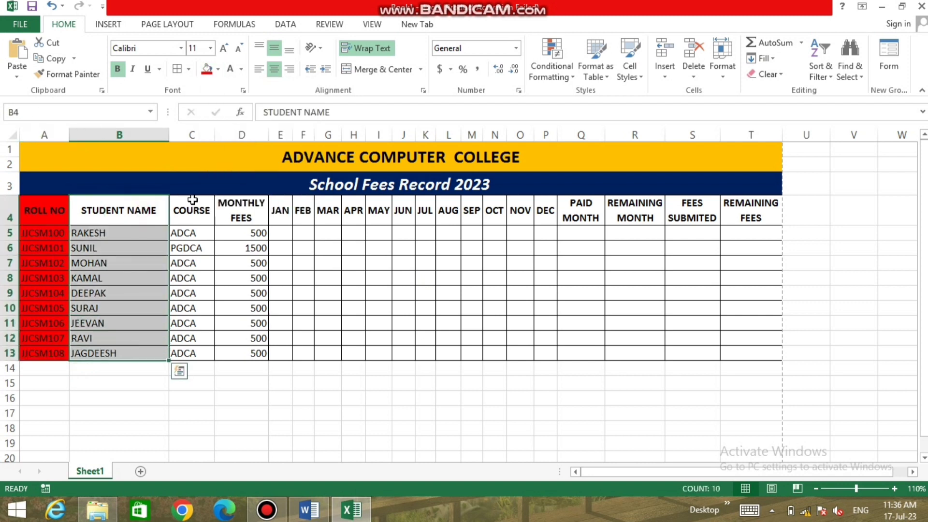
click(218, 70)
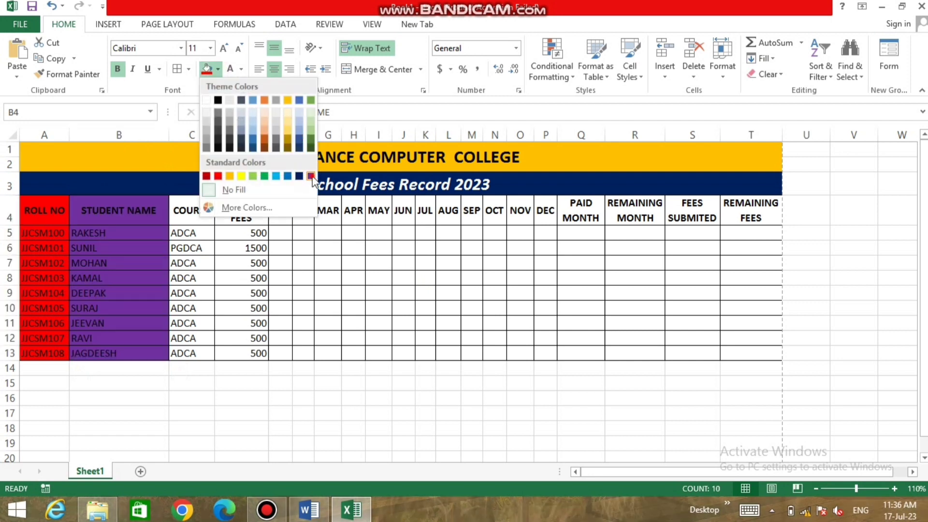
click(304, 174)
Fill the Course column brown and the Monthly Fees column dark gold.
drag(193, 210, 196, 360)
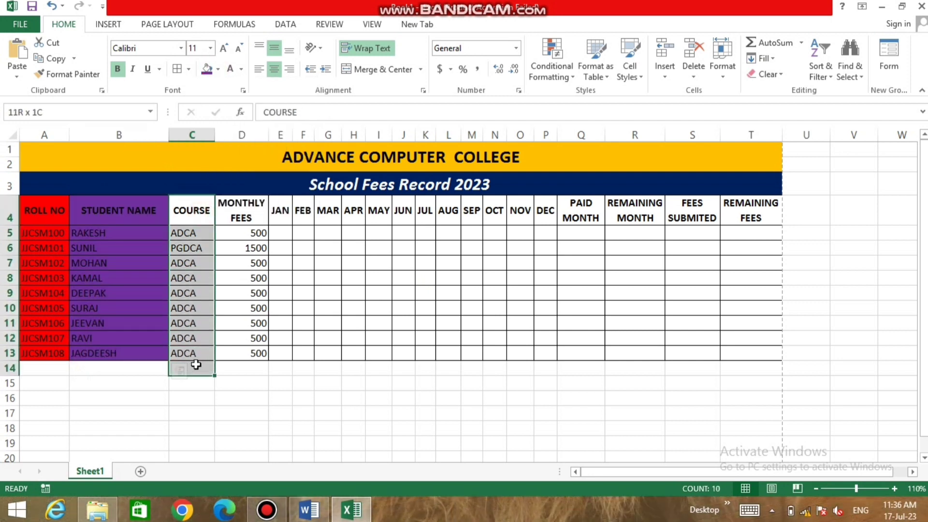
click(218, 69)
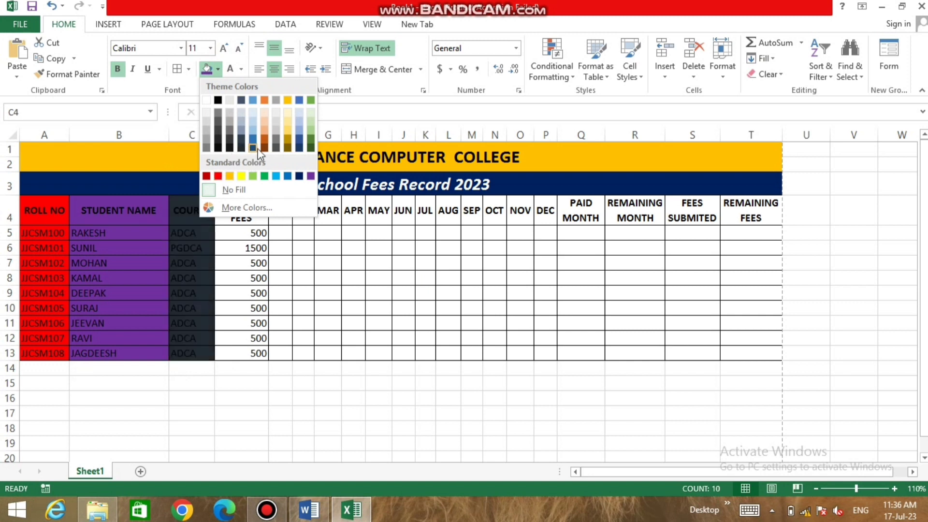
click(263, 149)
drag(249, 206, 246, 353)
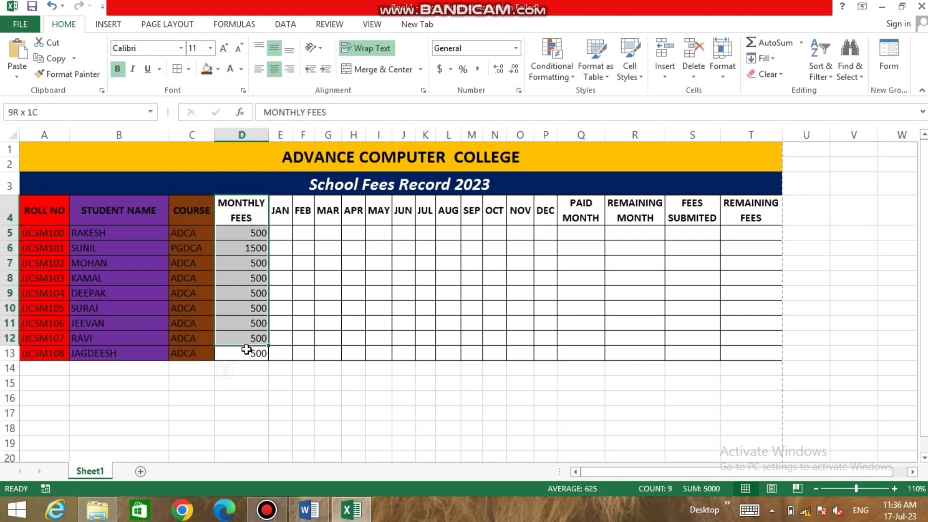
click(222, 73)
click(300, 146)
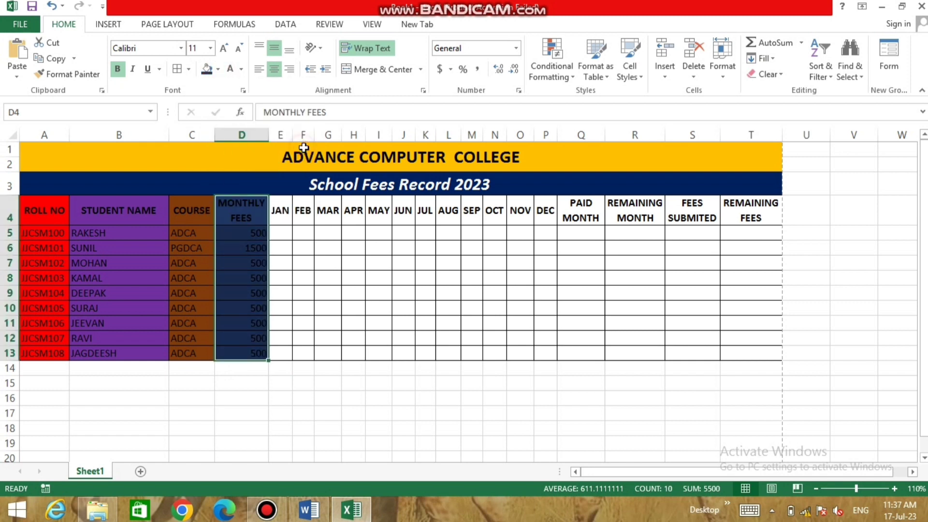
click(218, 70)
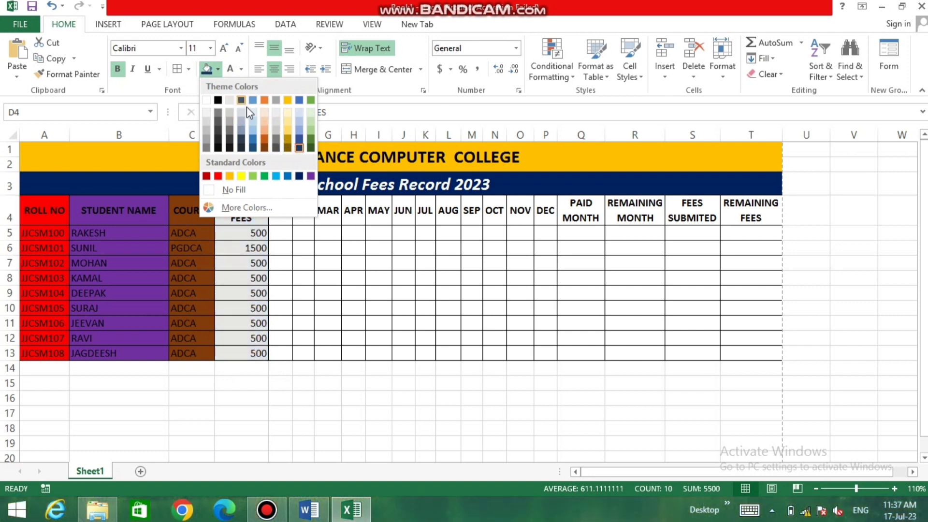
click(287, 146)
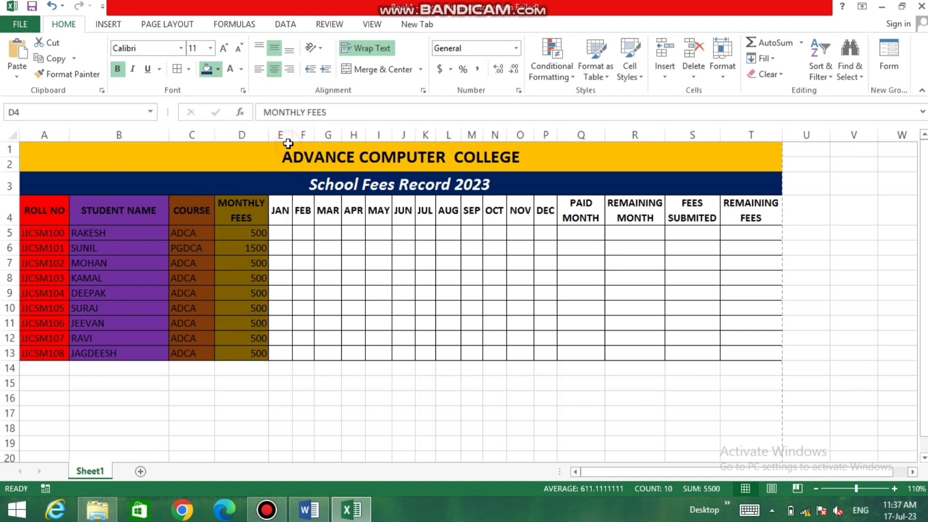
drag(281, 211, 525, 327)
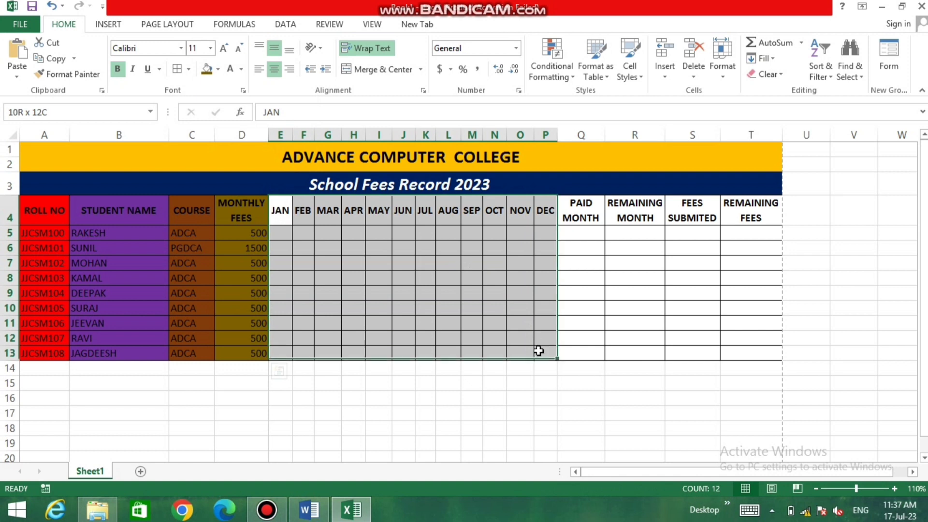
Fill the month grid peach and PAID MONTH green with white text.
drag(525, 327, 537, 351)
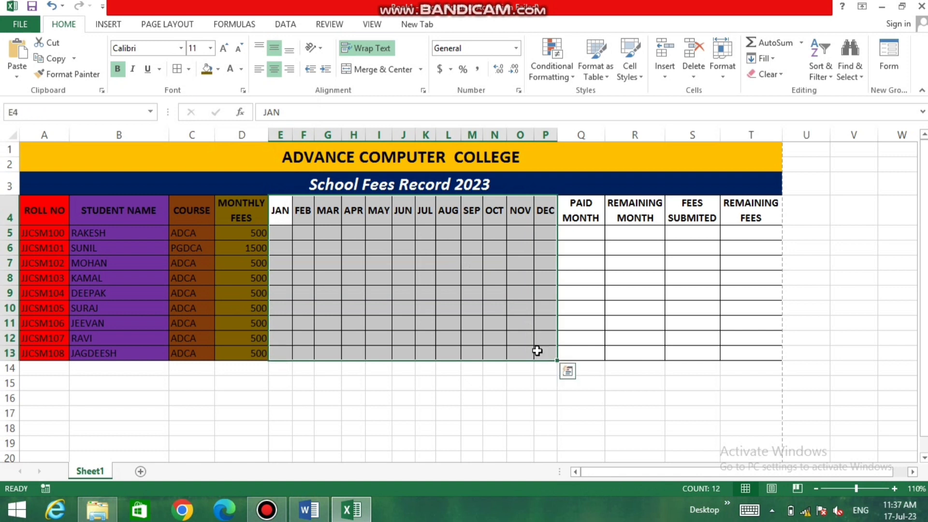
click(218, 68)
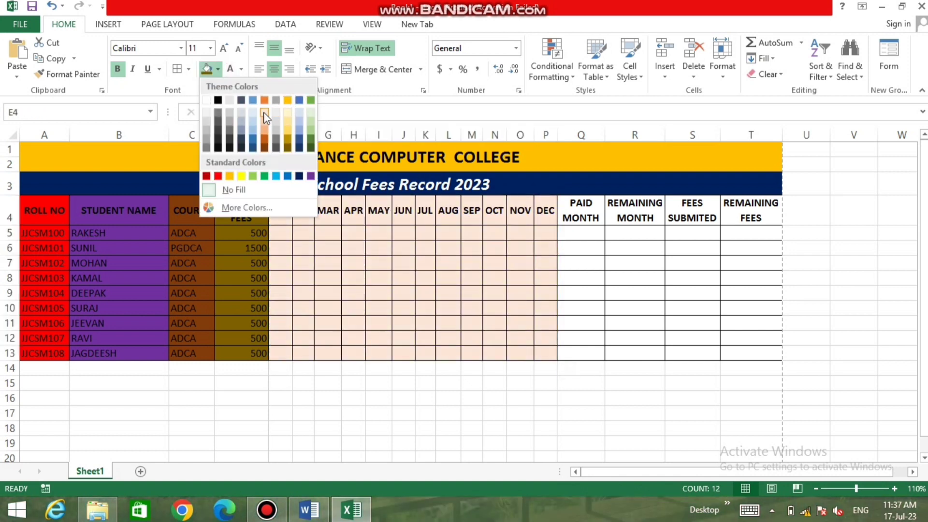
click(266, 123)
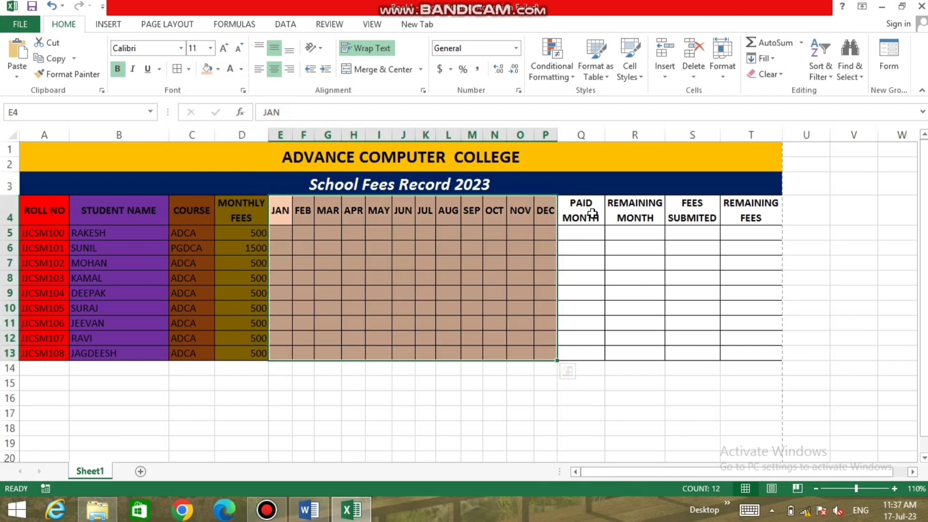
drag(589, 210, 588, 354)
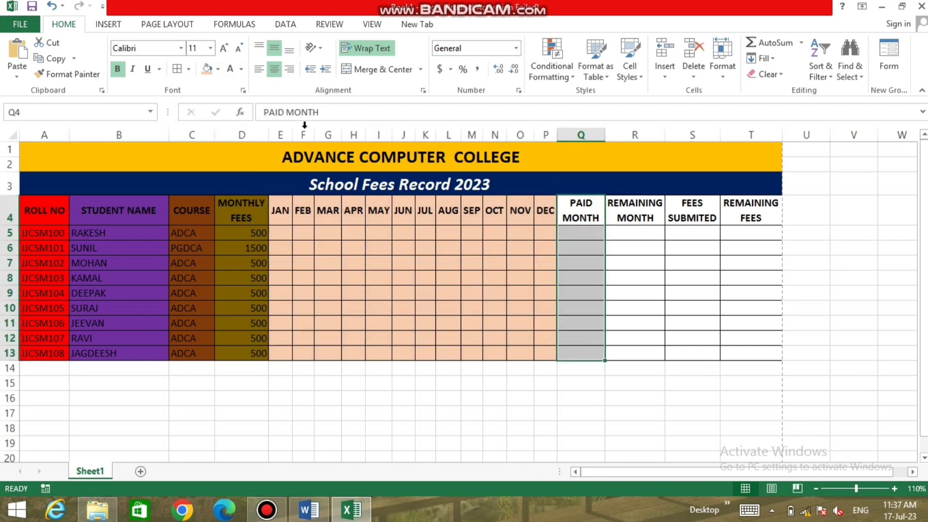
click(218, 70)
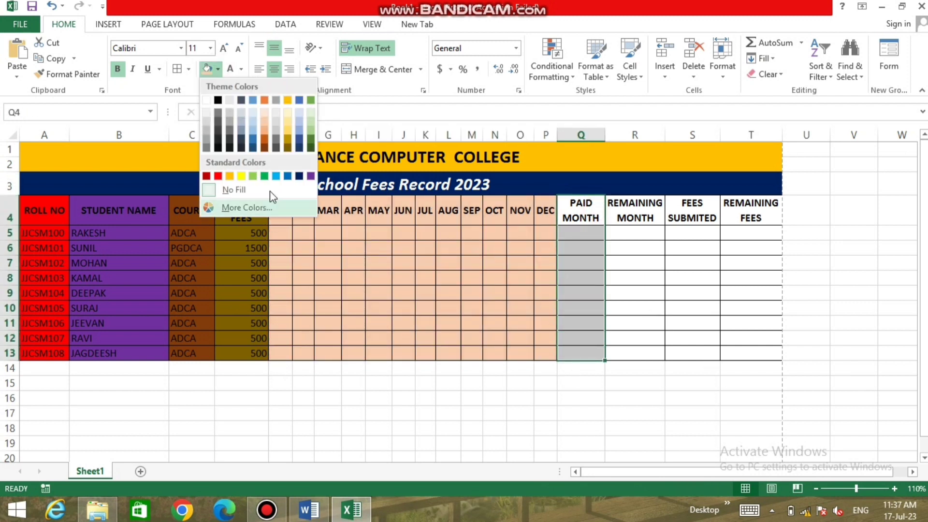
click(265, 176)
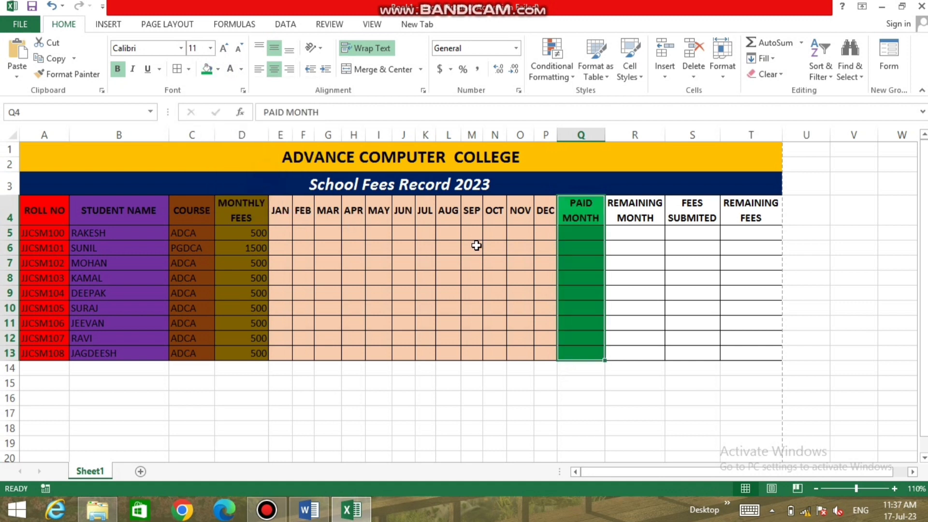
click(245, 73)
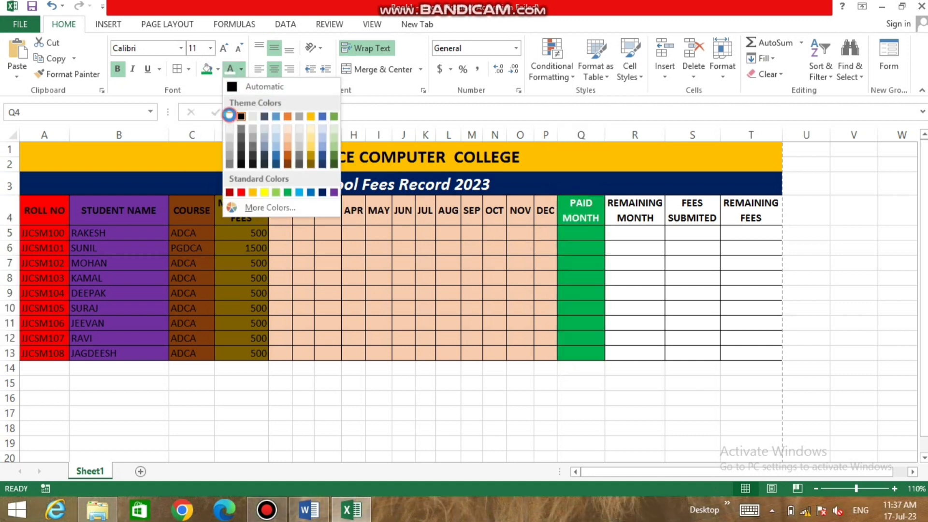
click(227, 116)
Fill REMAINING MONTH purple and FEES SUBMITED blue.
drag(630, 216, 634, 353)
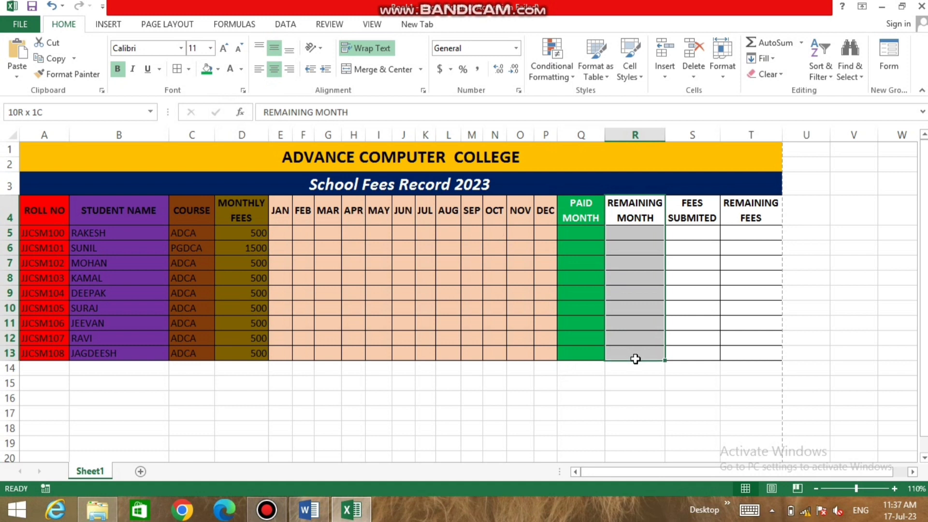
click(218, 69)
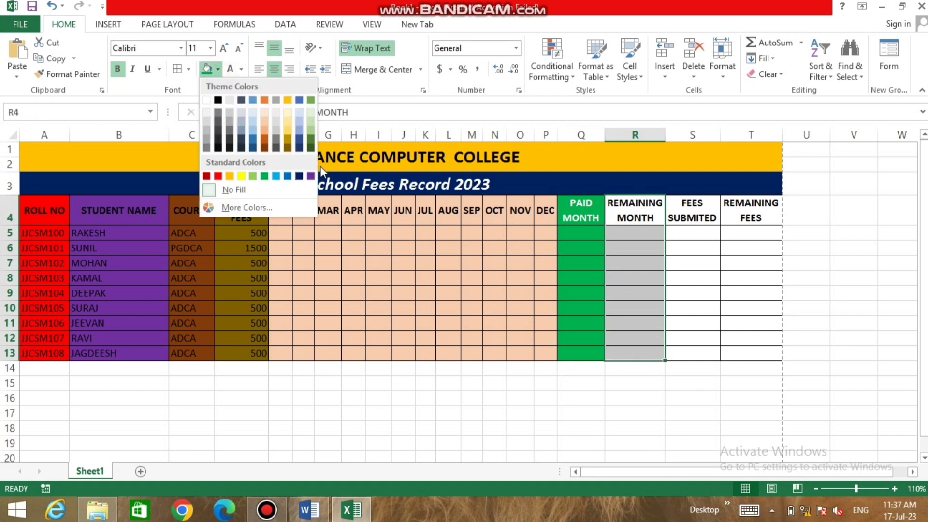
click(311, 177)
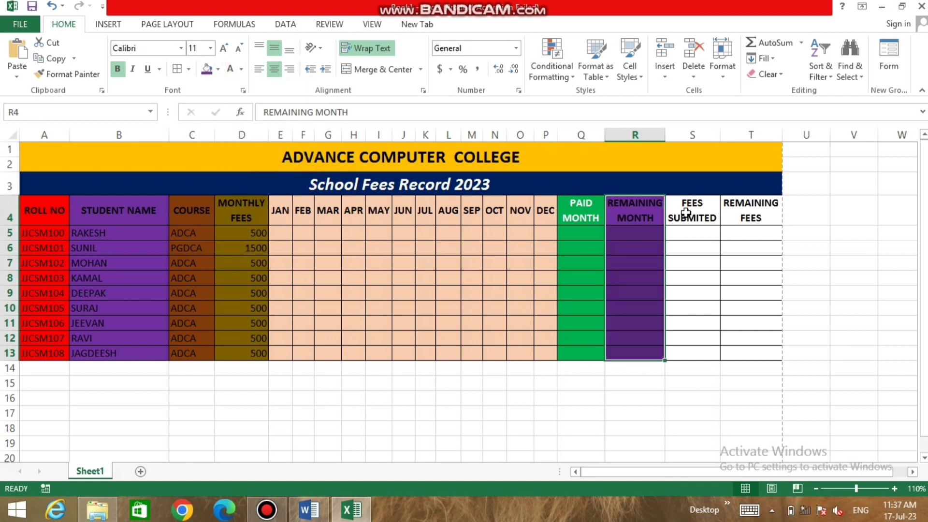
drag(686, 211, 701, 353)
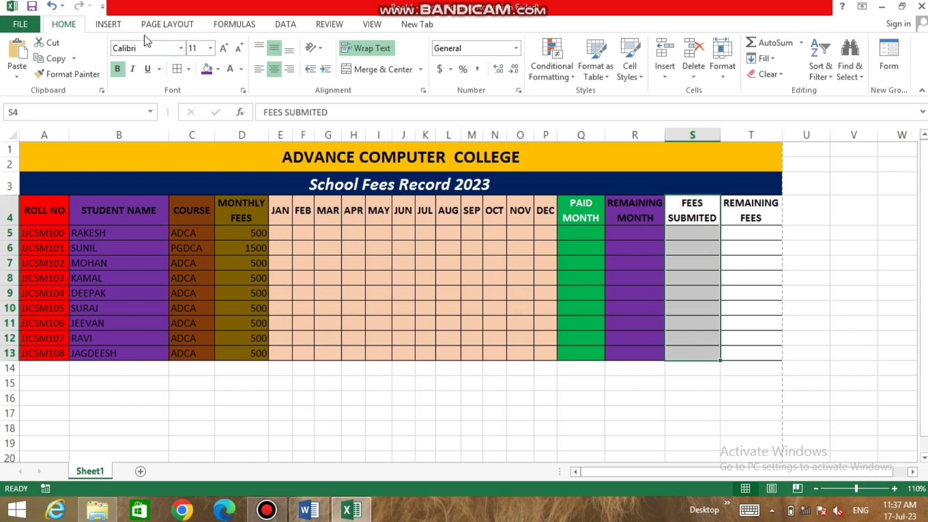
click(219, 70)
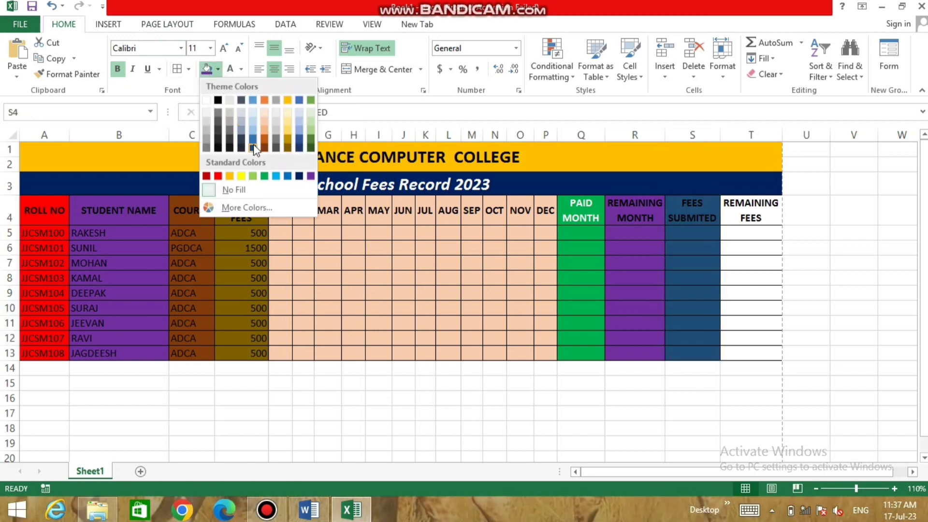
click(288, 176)
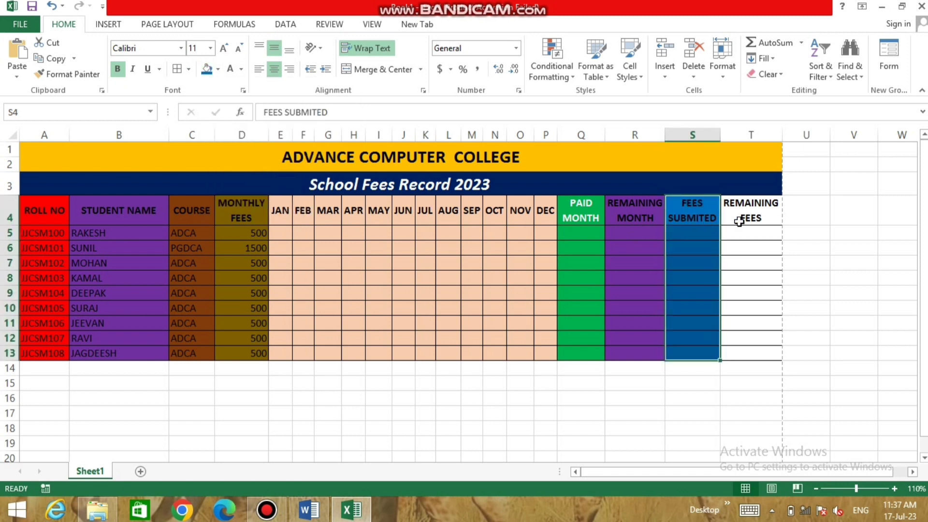
Fill the REMAINING FEES column T4:T13 red.
click(755, 216)
drag(756, 284, 751, 355)
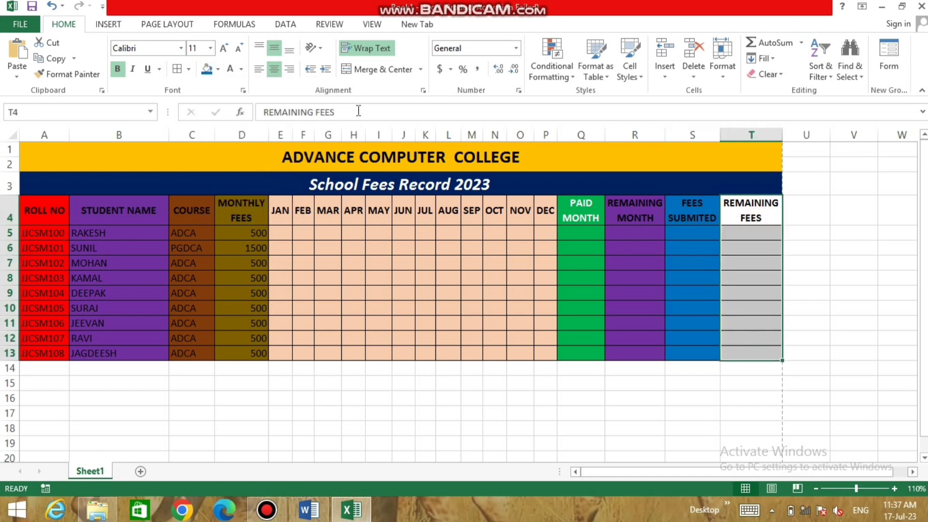
click(219, 70)
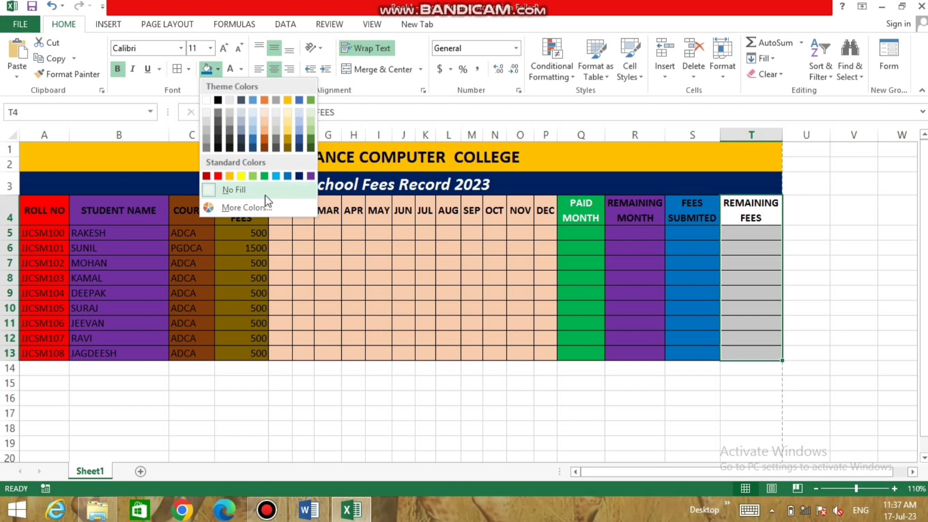
click(227, 190)
click(483, 292)
drag(757, 213, 759, 351)
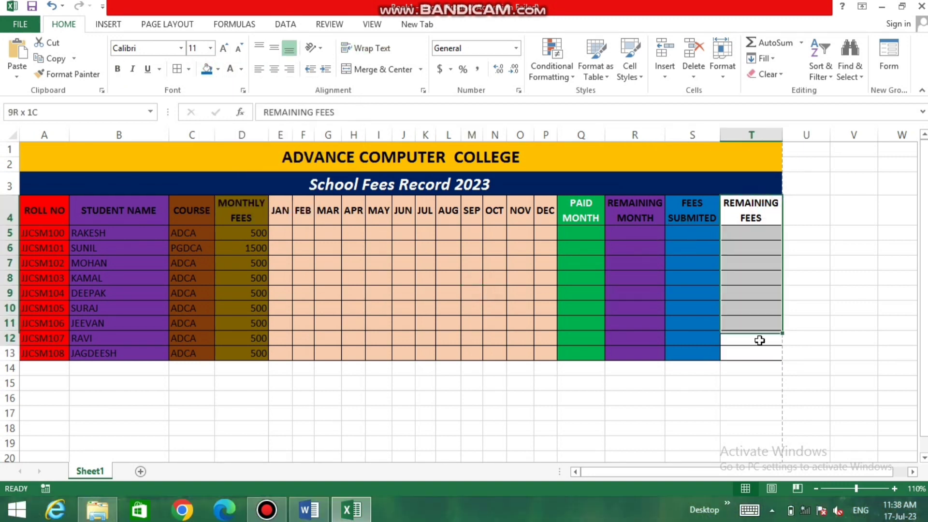
click(220, 71)
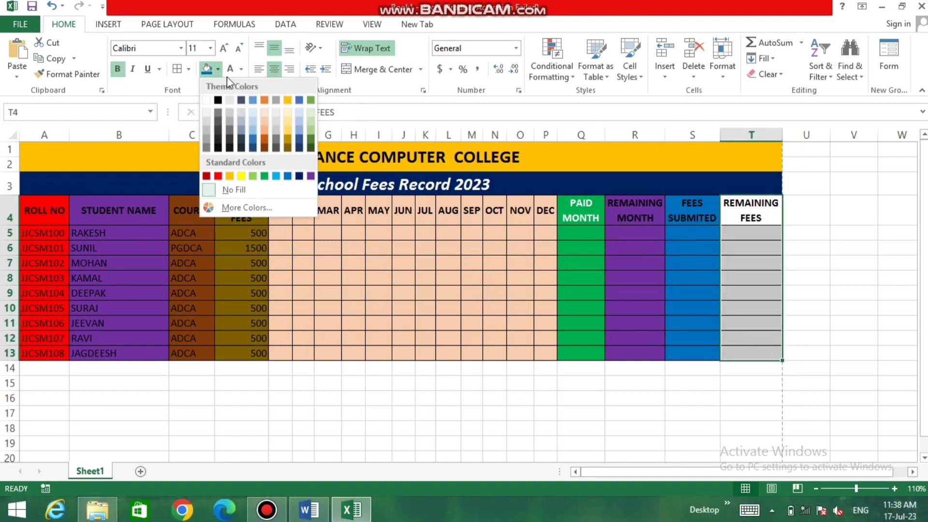
click(219, 177)
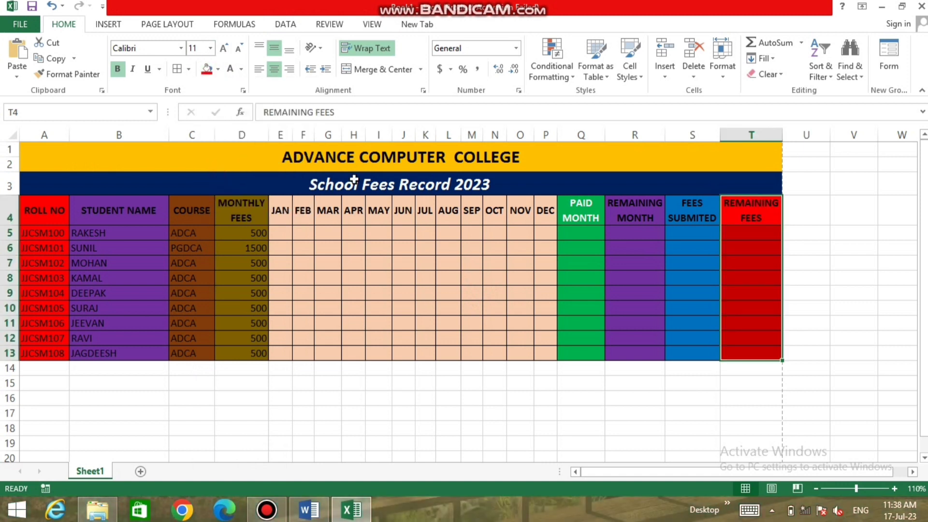
click(662, 261)
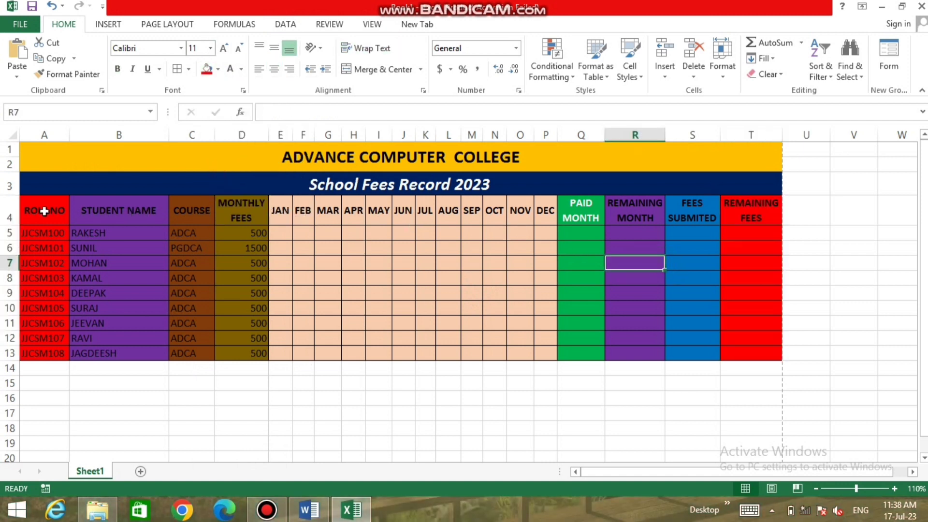
Set the font colour of the Q4:T13 summary columns to white.
drag(36, 205, 264, 357)
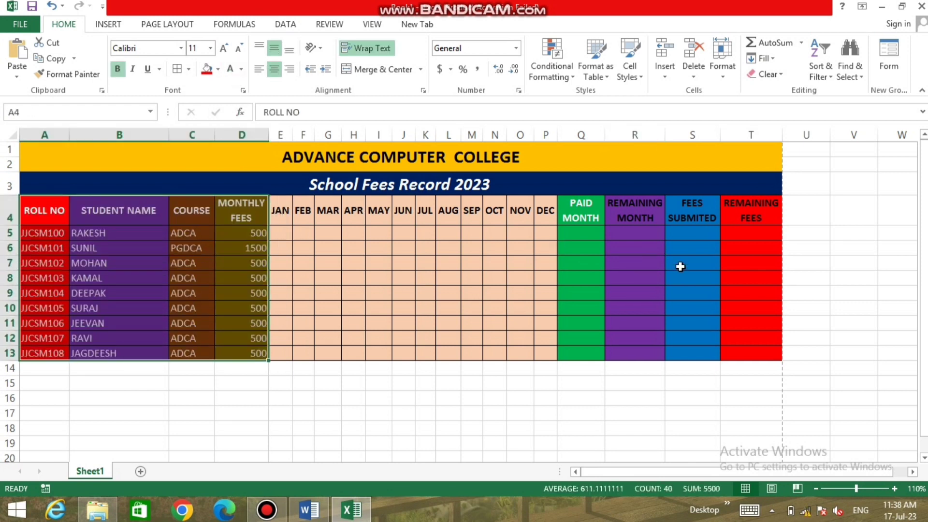
click(586, 220)
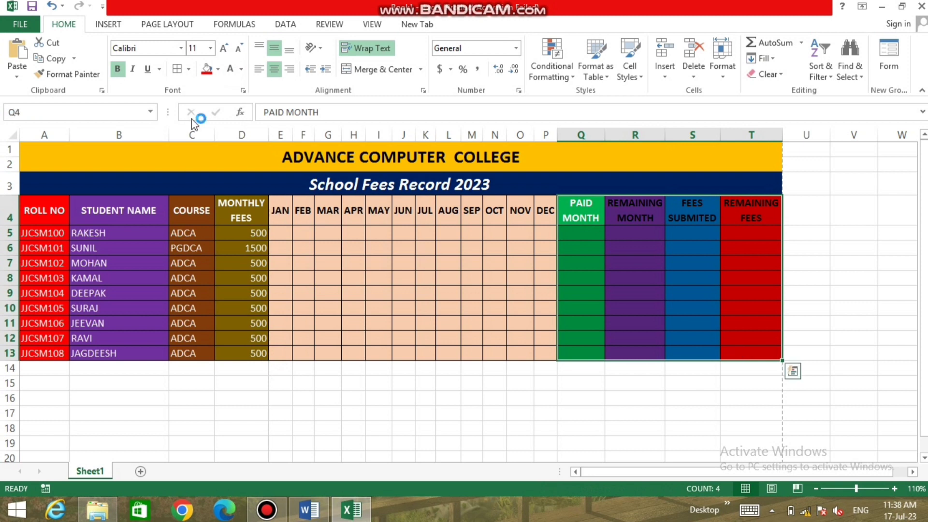
click(230, 69)
click(328, 232)
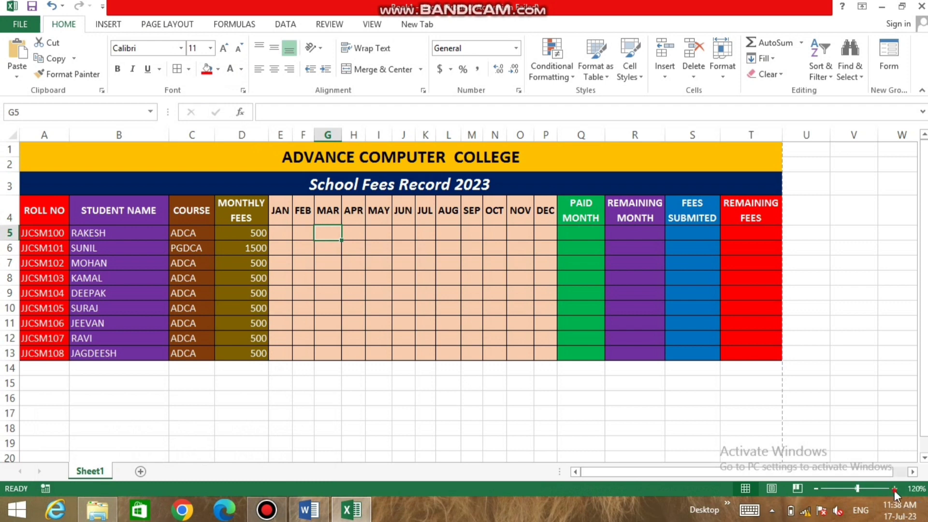
Zoom the sheet to 130% and select the JAN cell in row 5.
click(894, 489)
click(895, 489)
drag(806, 472, 757, 476)
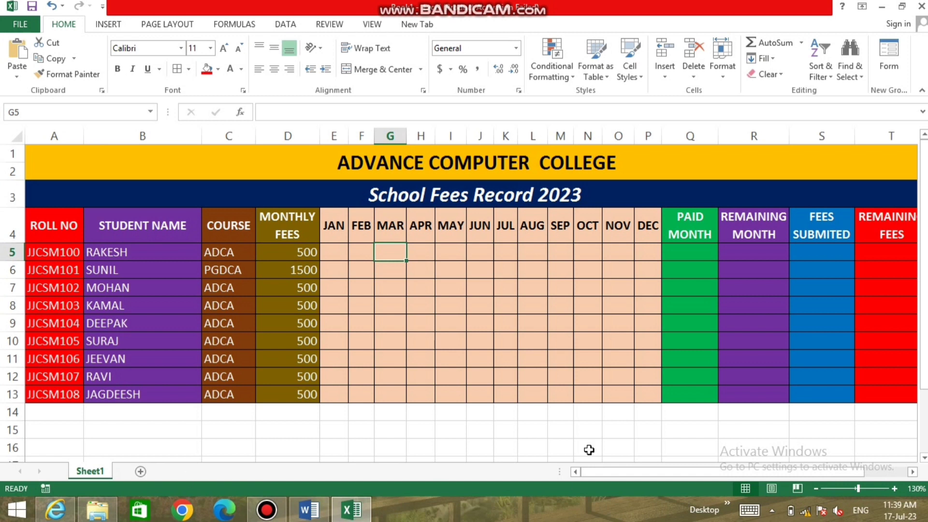
click(587, 287)
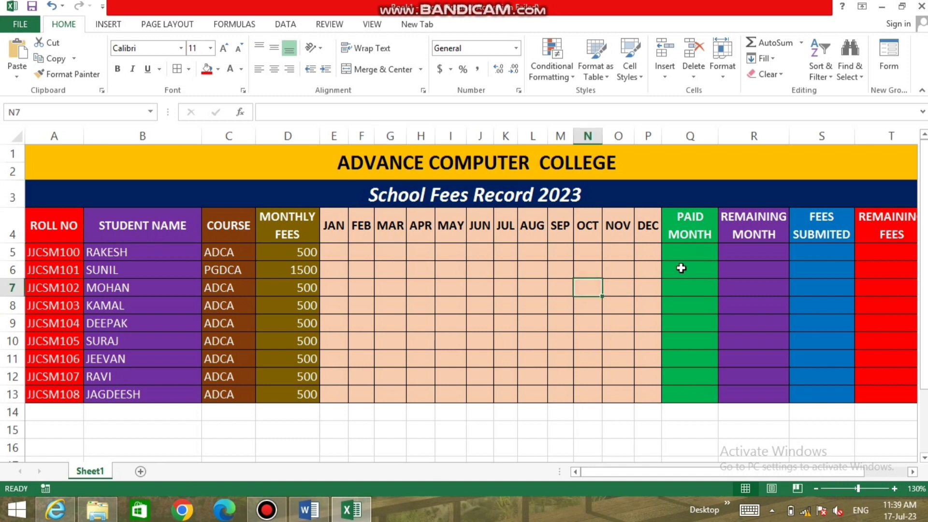
click(694, 252)
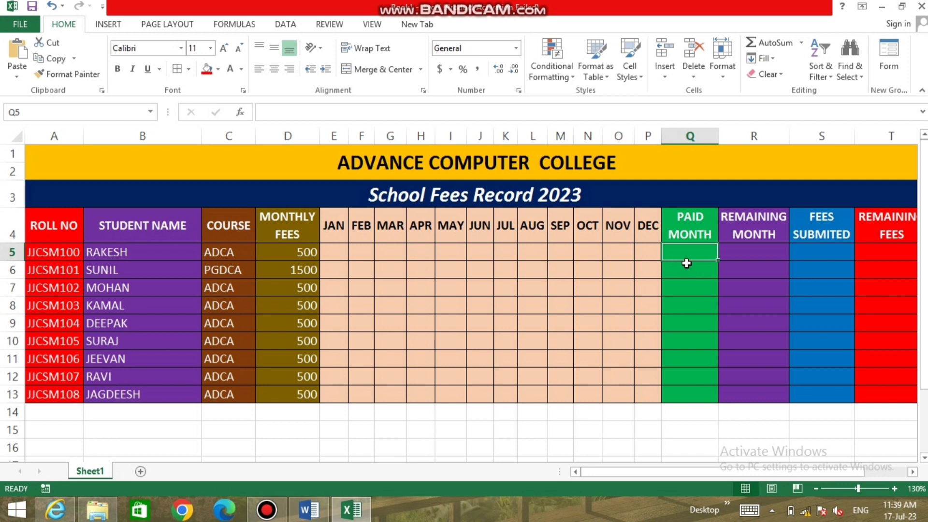
click(338, 252)
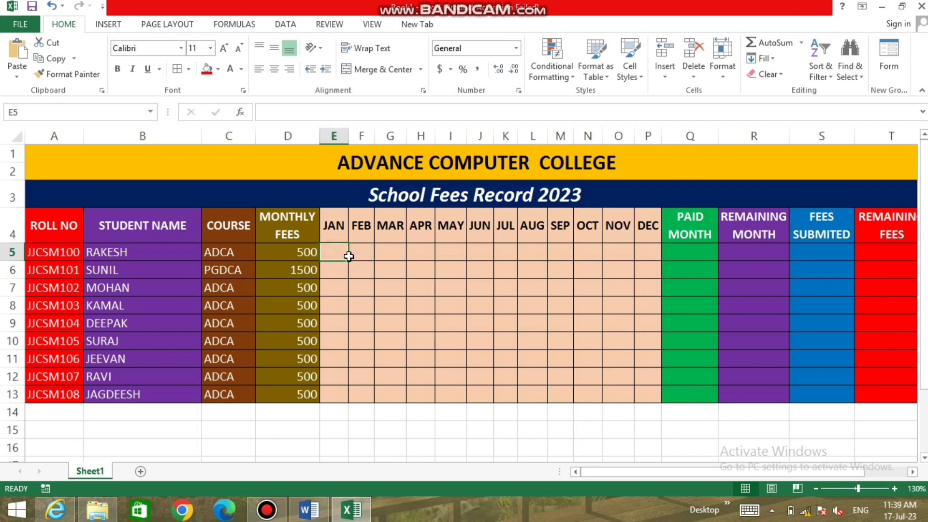
click(390, 305)
click(332, 253)
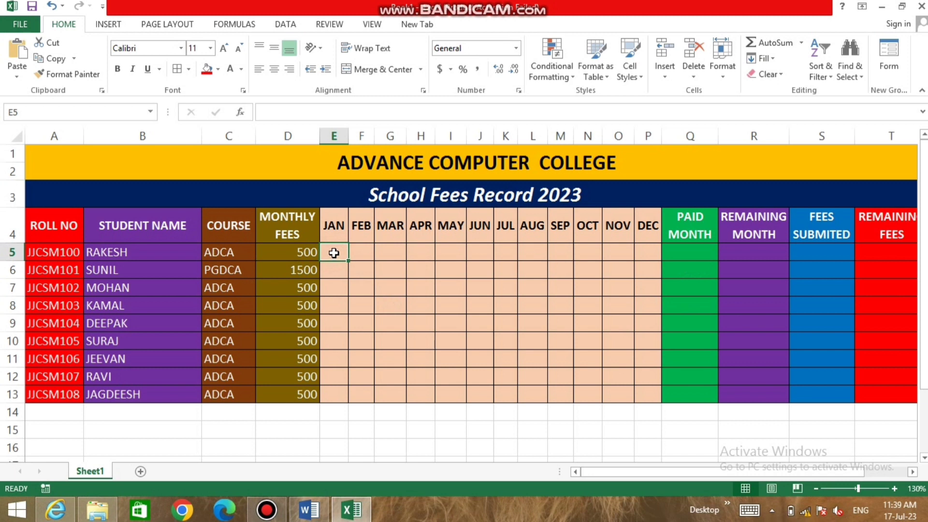
Apply the Wingdings 2 font to the month cells E5:P13.
drag(333, 253, 637, 393)
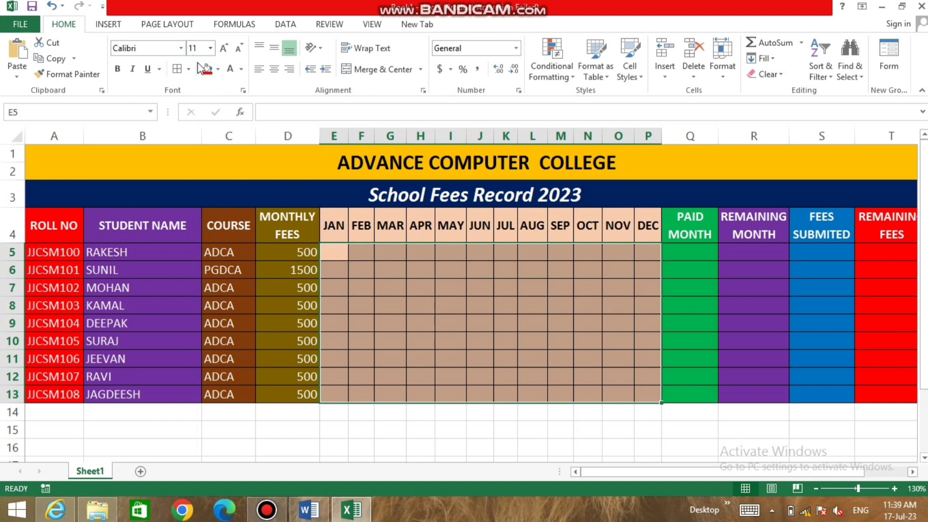
click(181, 49)
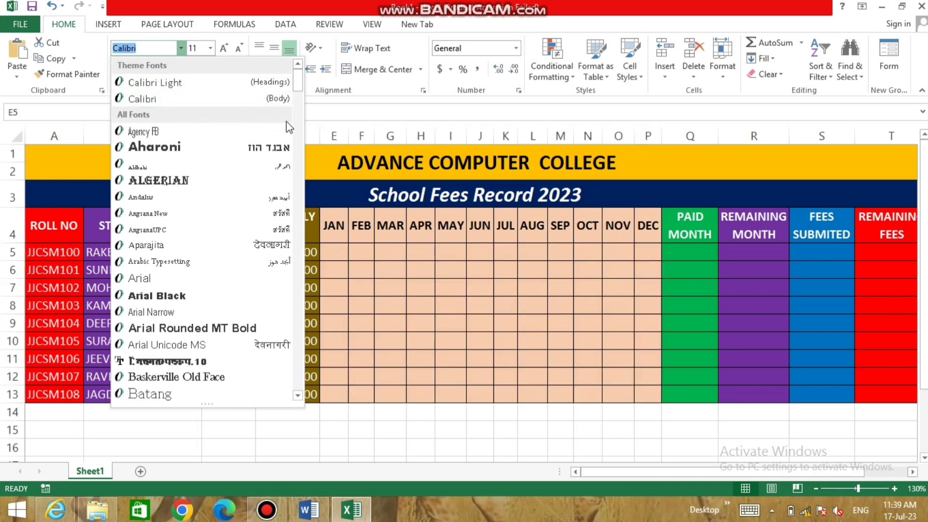
mouse_move(298, 83)
mouse_down()
mouse_move(303, 273)
mouse_move(293, 387)
mouse_up()
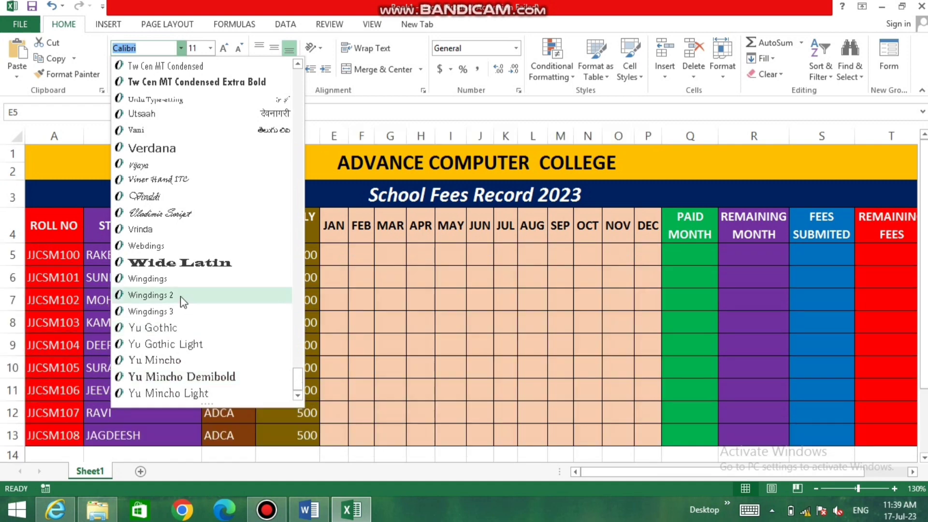
key(Escape)
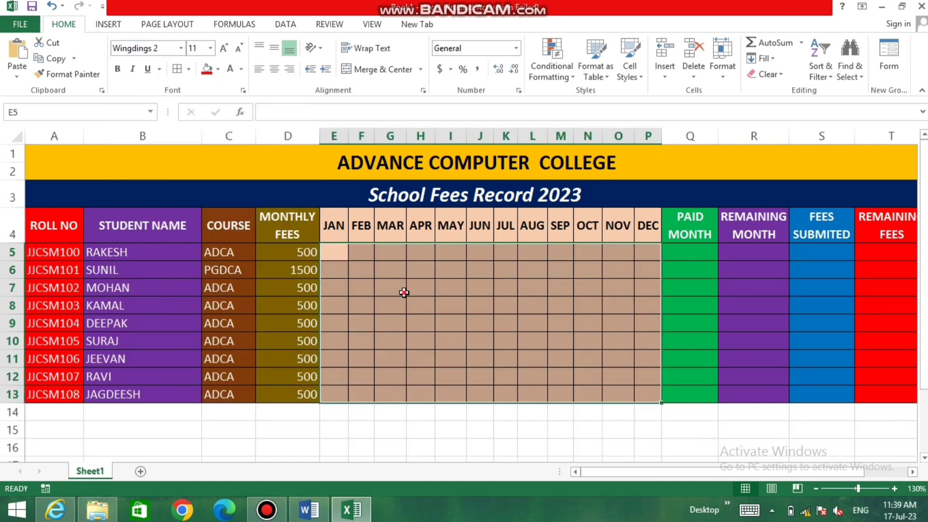
click(404, 292)
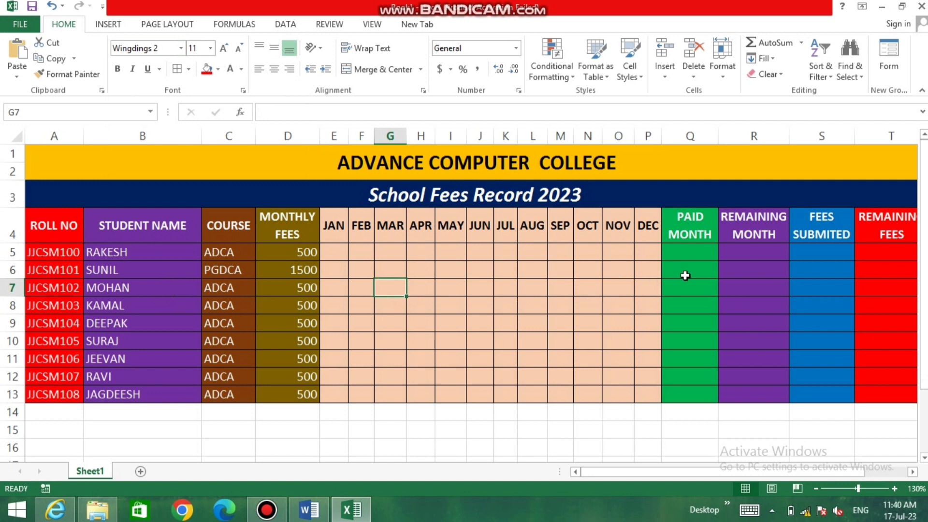
click(684, 253)
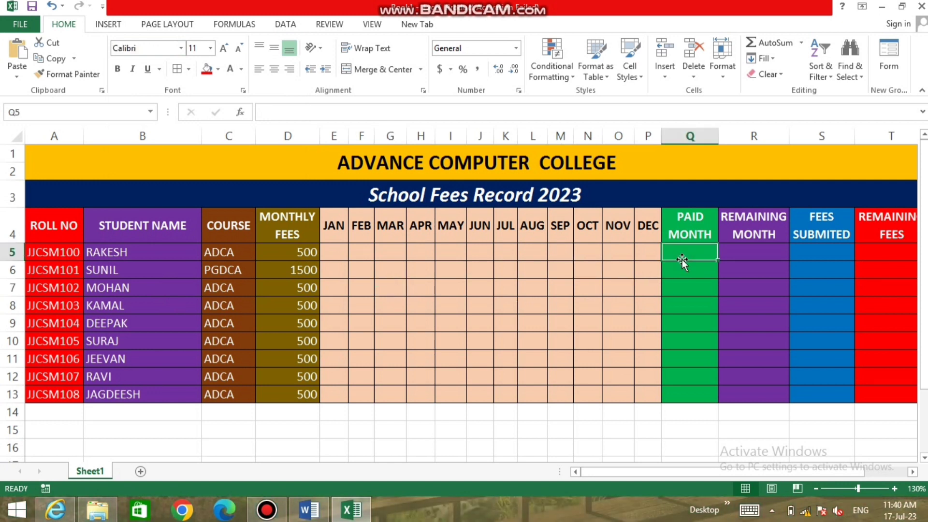
Enter =COUNTIF(E5:P5,"P") in Q5 and fill it down to Q13.
text(=)
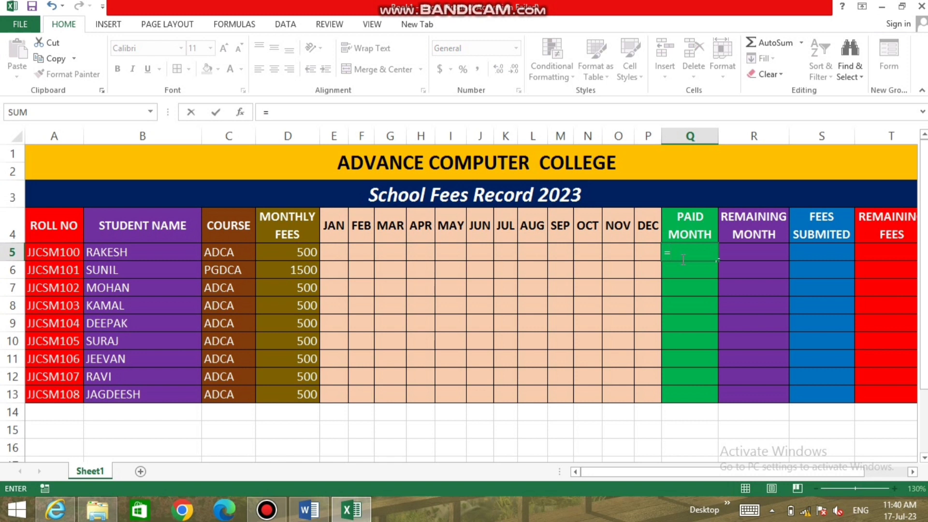
text(CO)
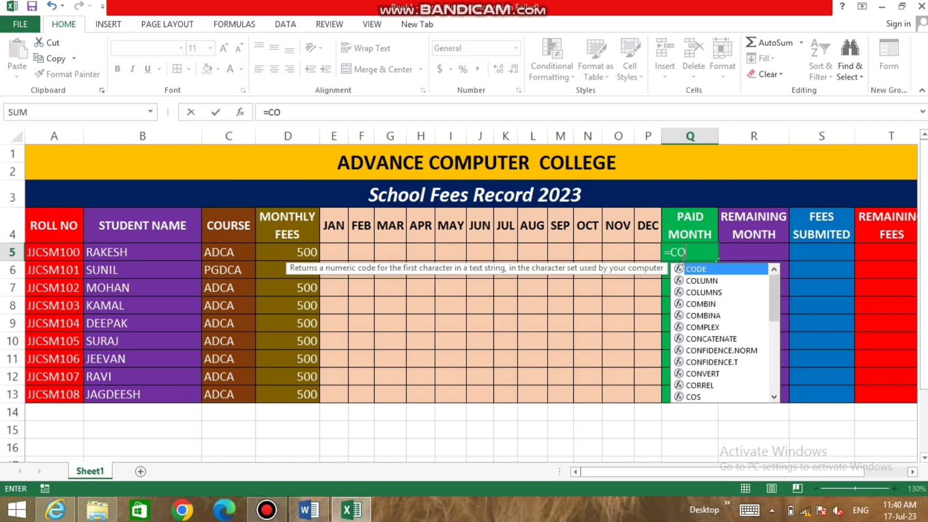
text(UNT)
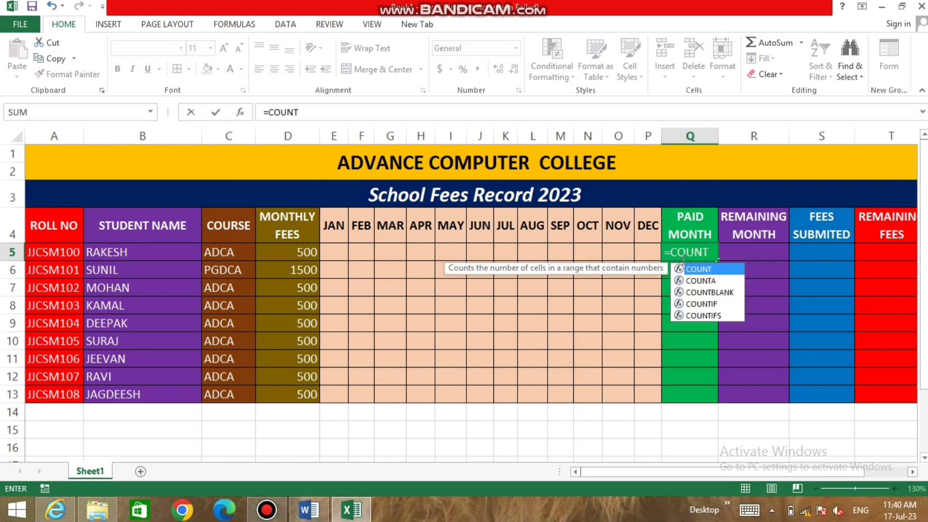
text(IF)
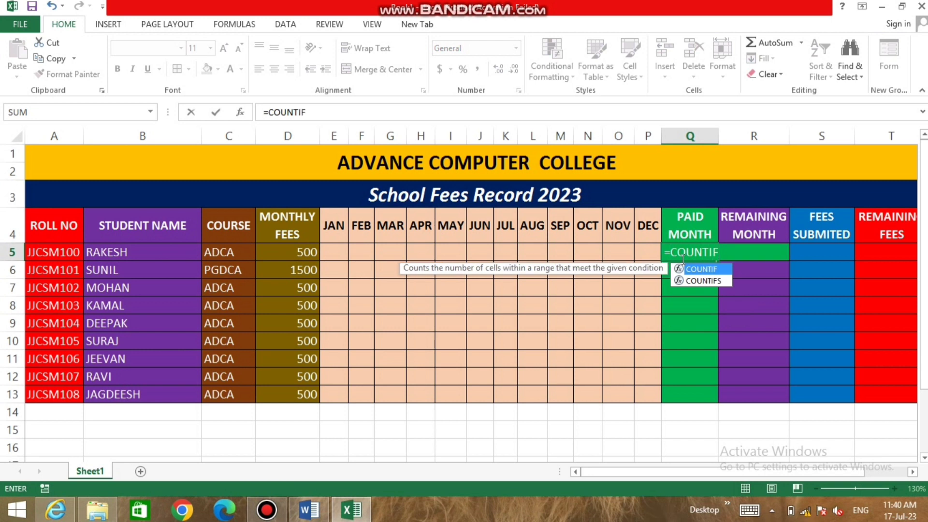
text(()
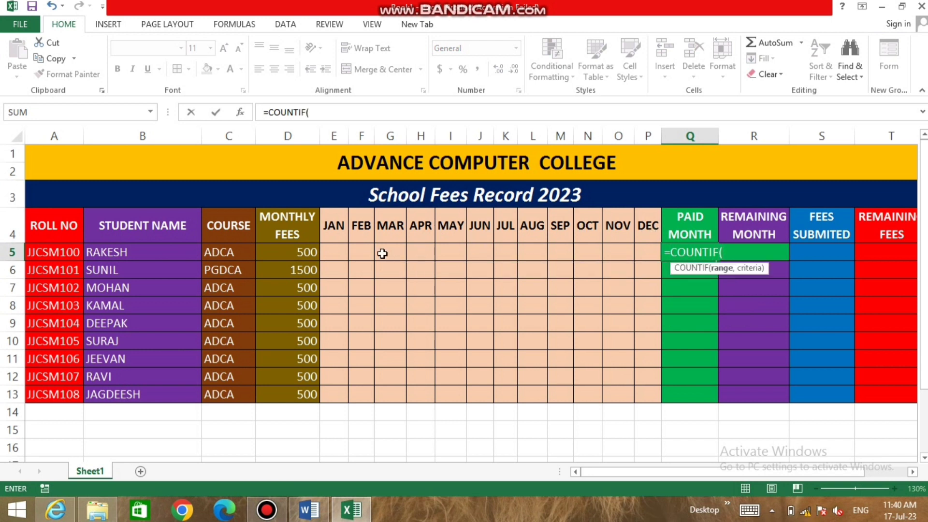
drag(333, 252, 644, 249)
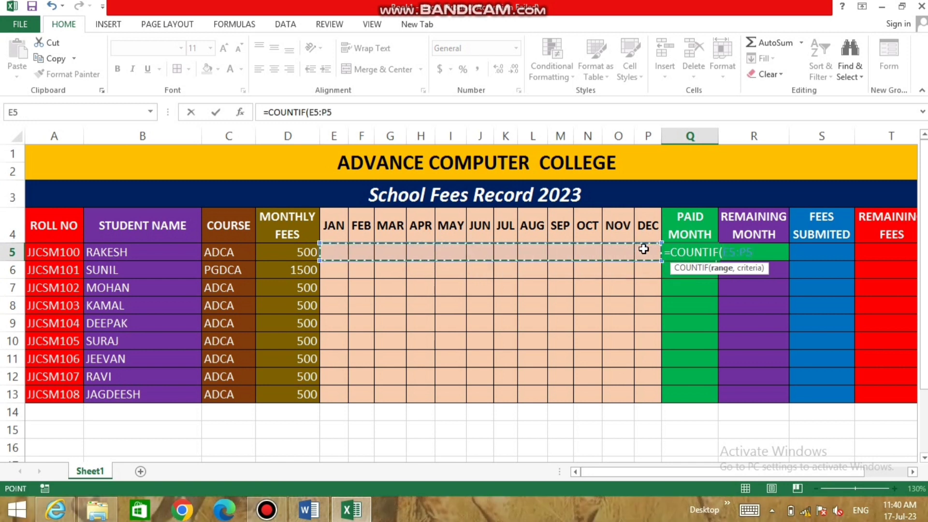
text(,"P)
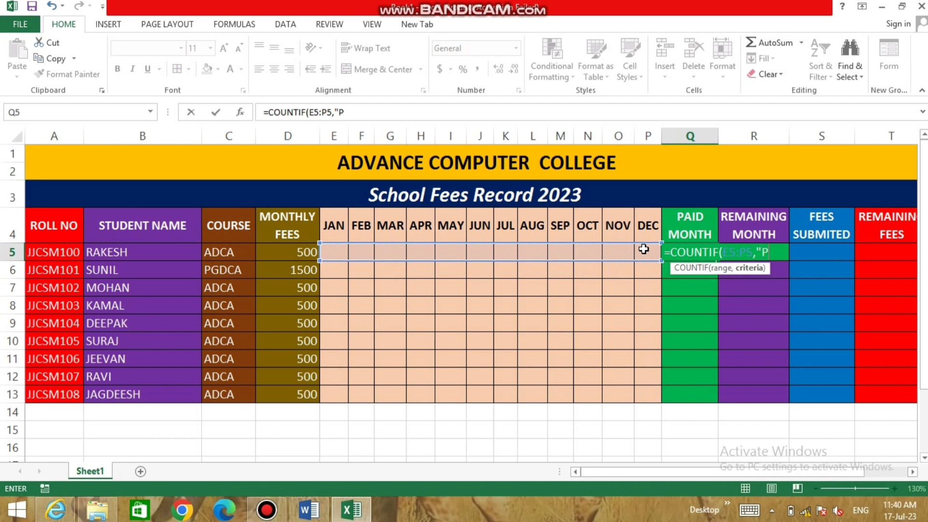
text("))
key(Return)
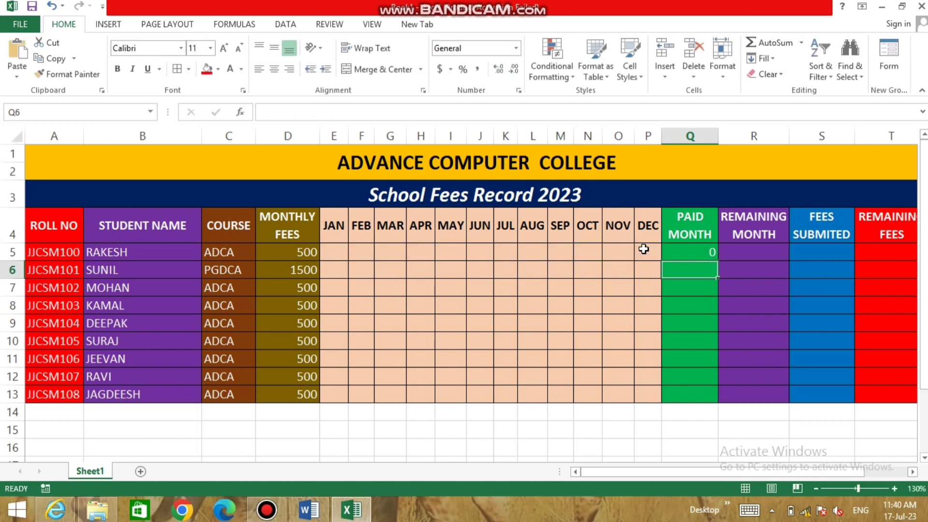
click(712, 254)
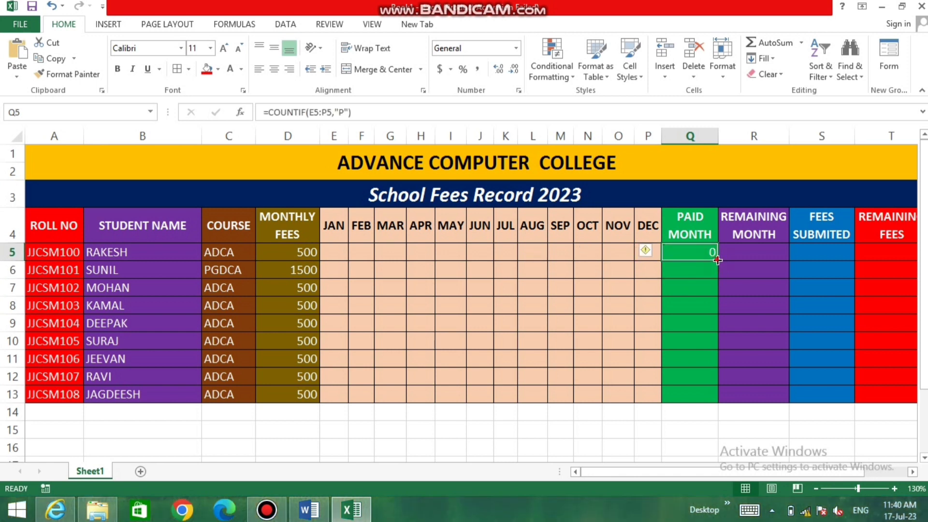
drag(717, 261, 713, 405)
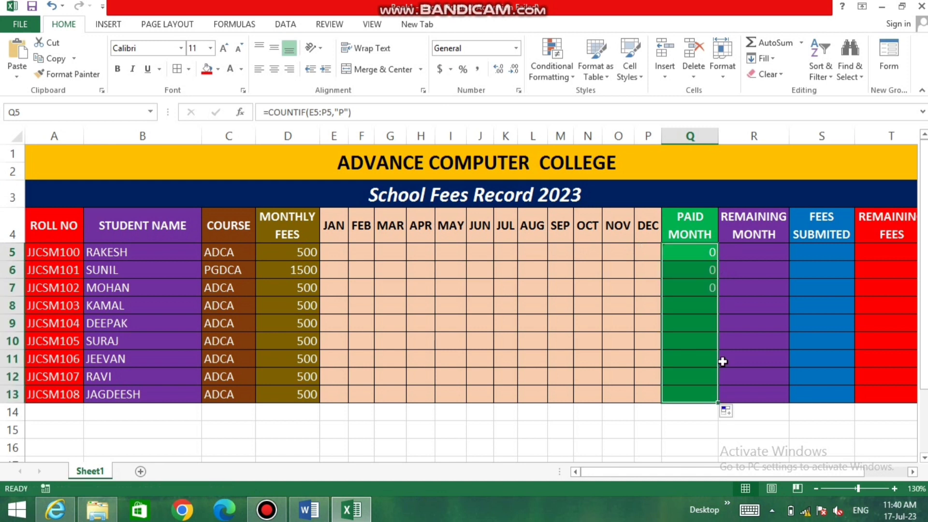
click(756, 262)
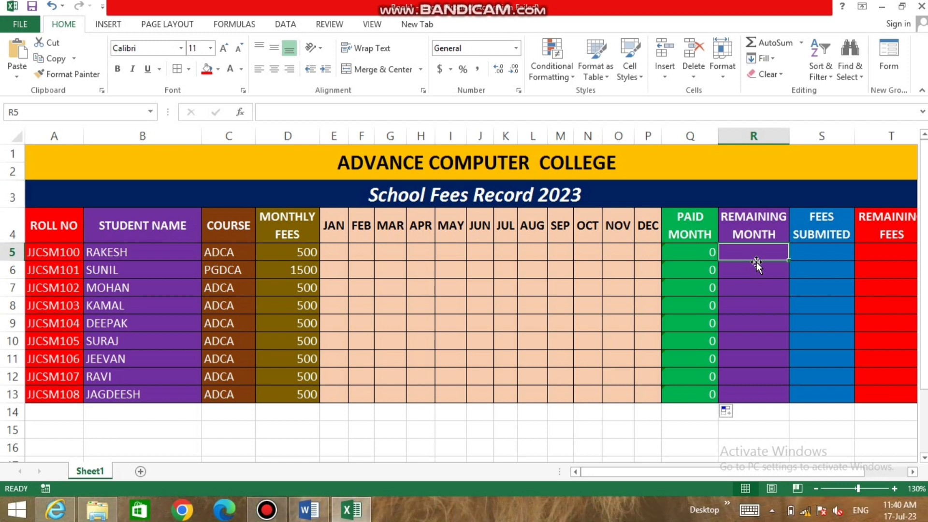
Enter =COUNTBLANK(E5:P5) in R5.
text(=)
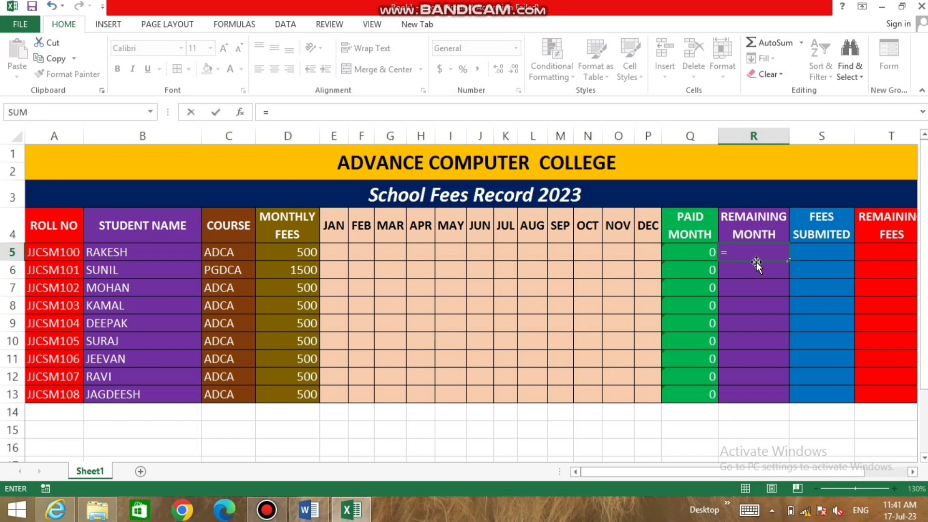
text(CO)
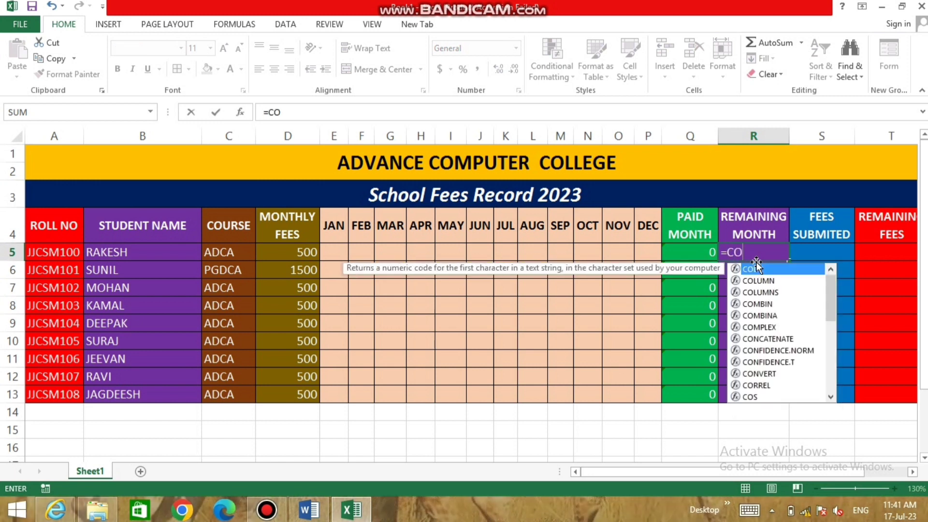
text(UNTB)
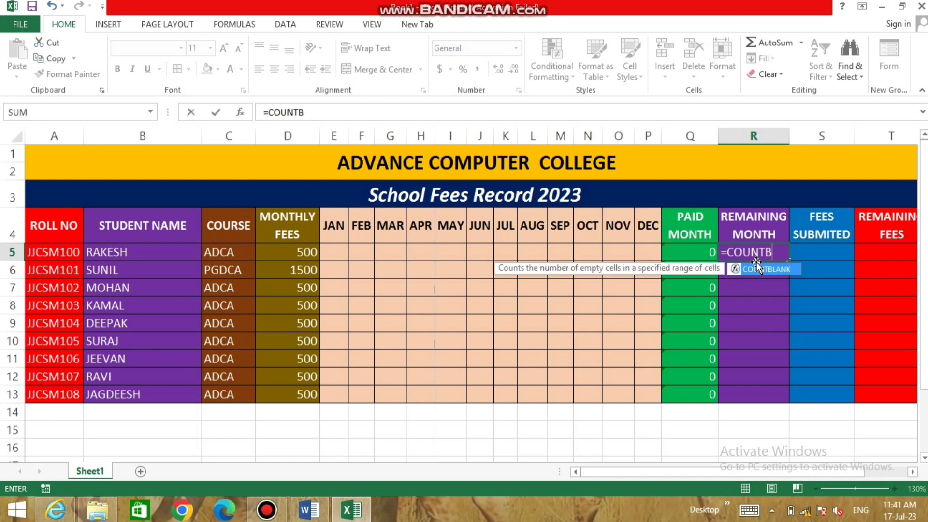
key(Tab)
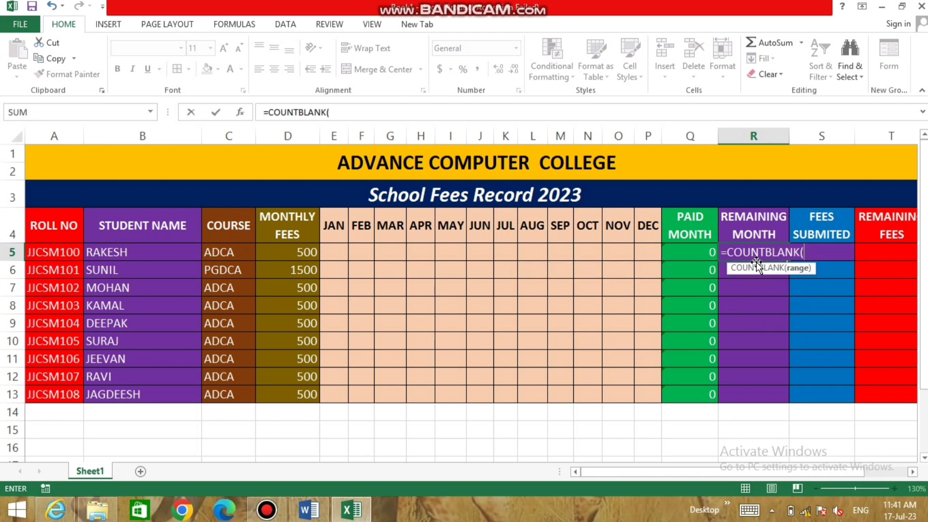
mouse_move(335, 248)
mouse_down()
mouse_move(440, 258)
mouse_move(642, 251)
mouse_up()
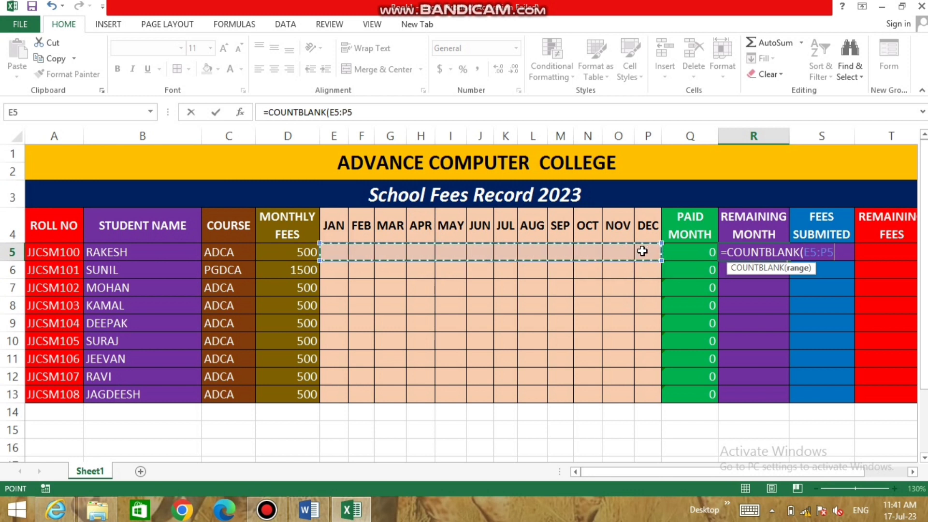
text(,)
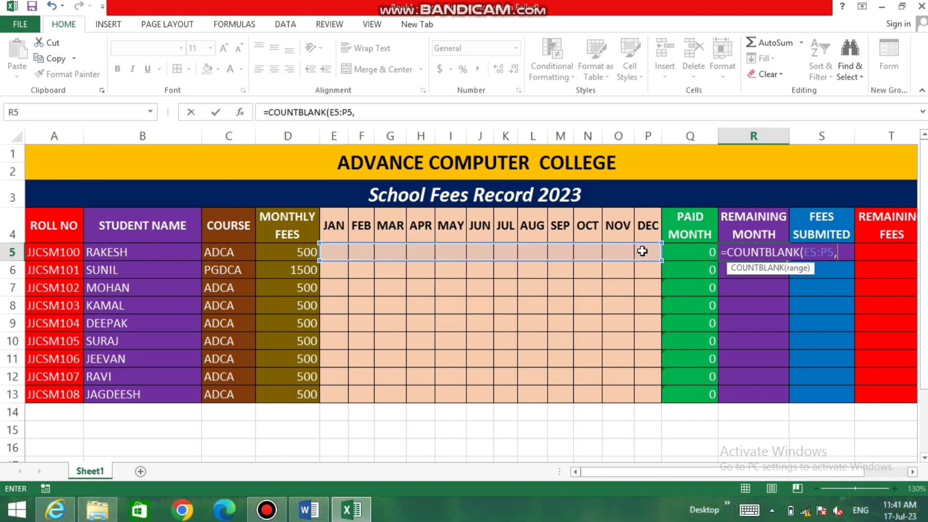
key(BackSpace)
text())
key(Return)
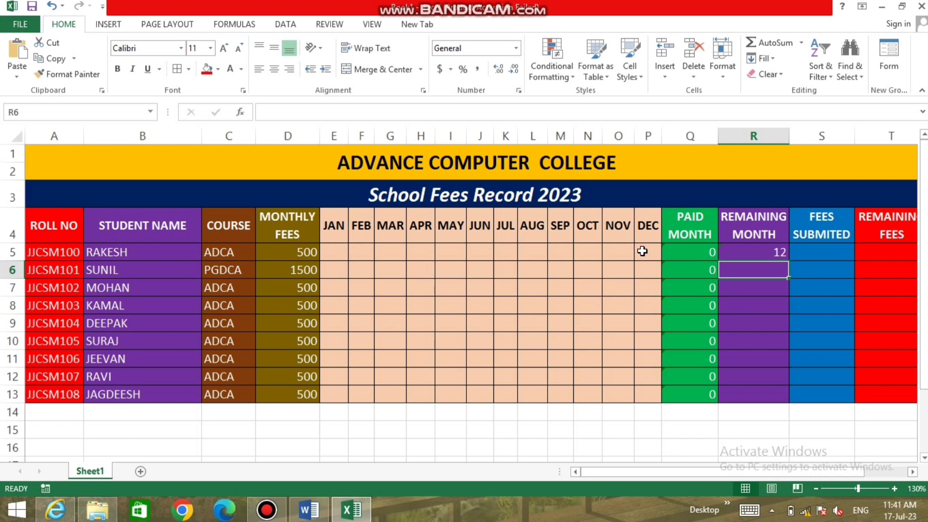
Copy the COUNTBLANK formula from R5 down to R13, showing 12 per student.
click(685, 257)
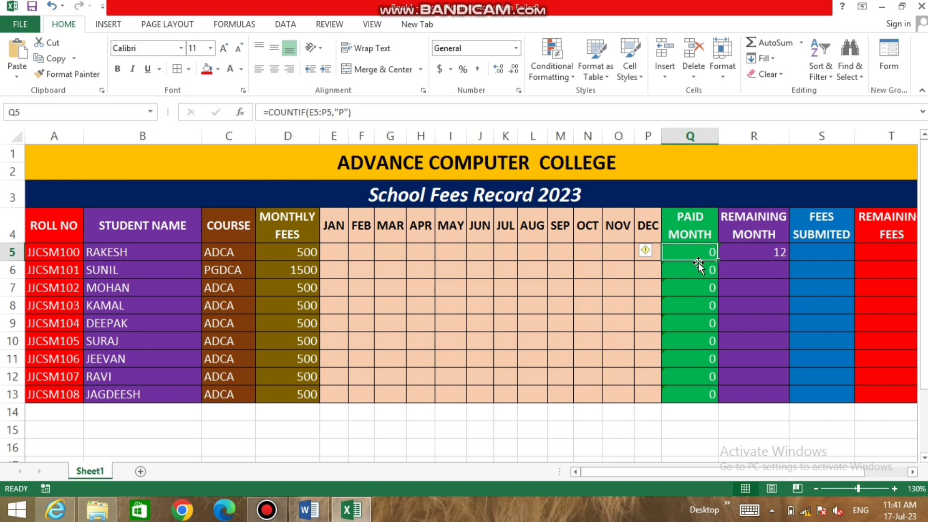
click(759, 254)
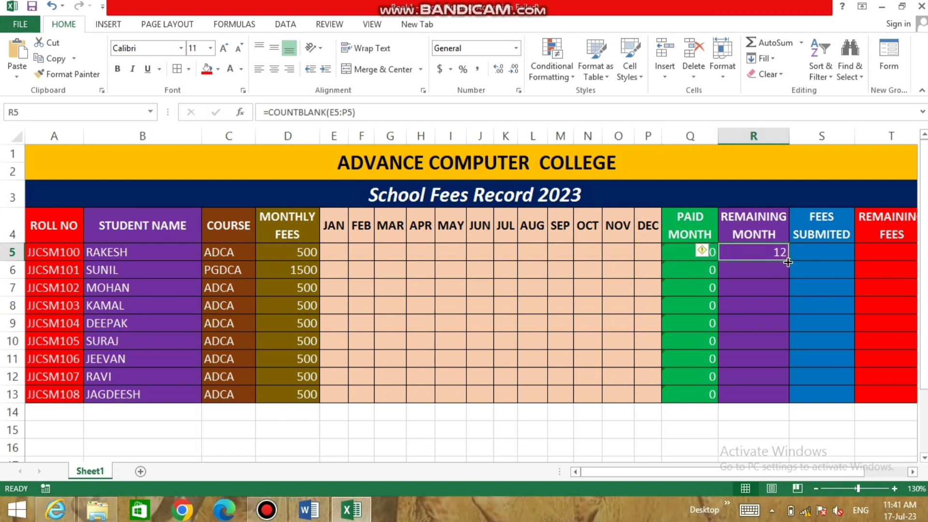
drag(788, 263, 769, 404)
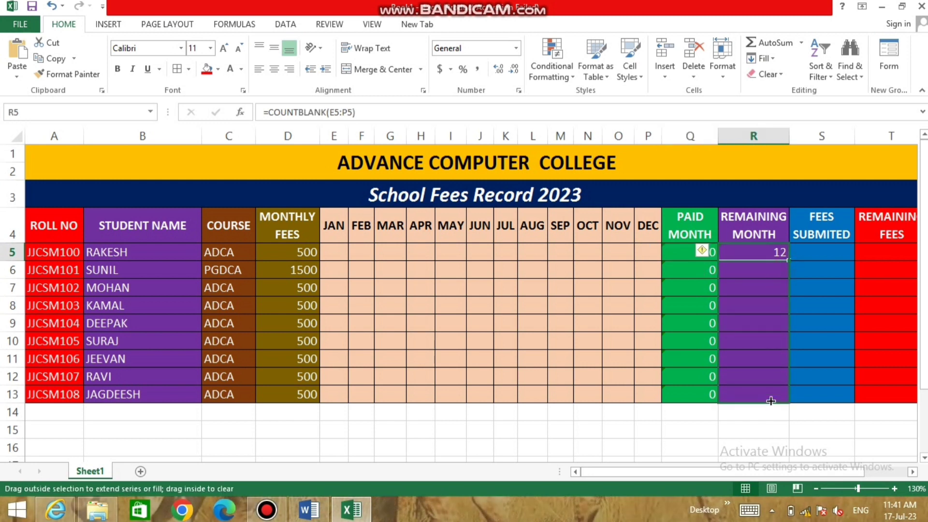
click(829, 255)
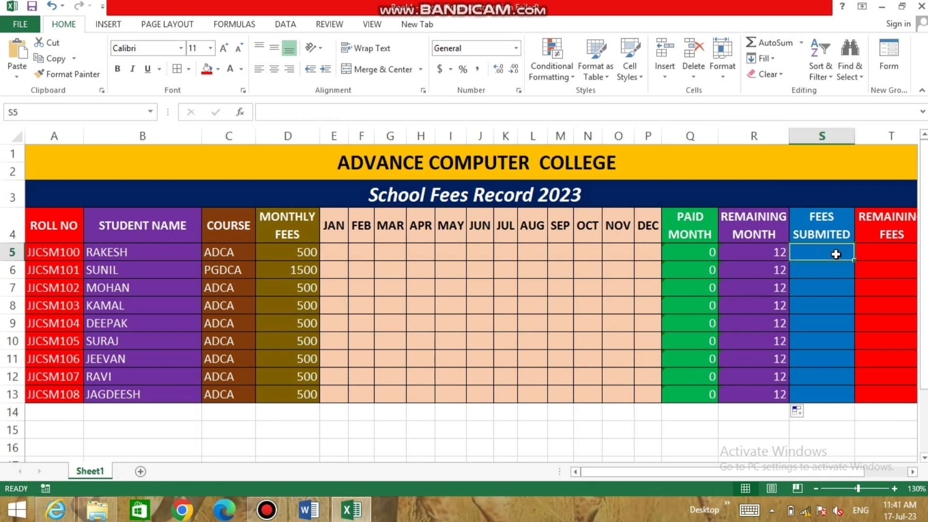
Tick January, February and March for the first student as a trial.
click(334, 251)
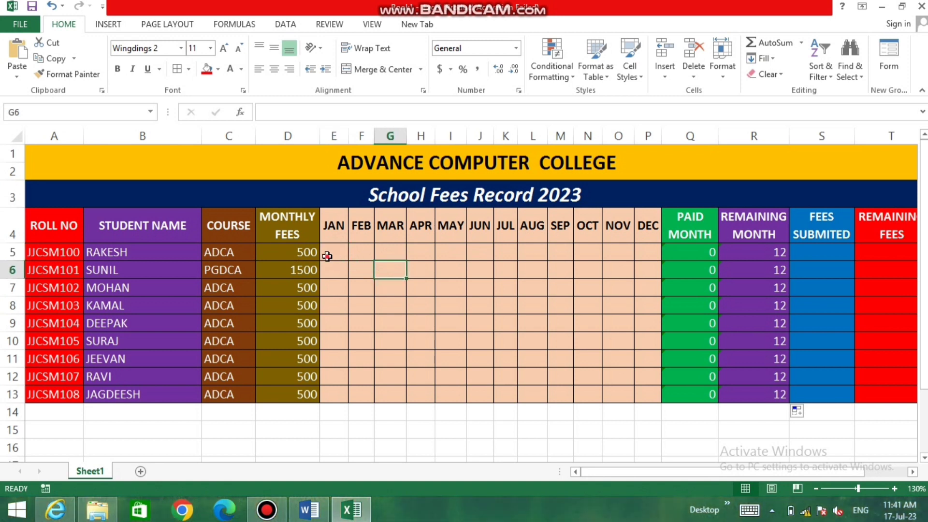
text(P)
click(359, 251)
text(P)
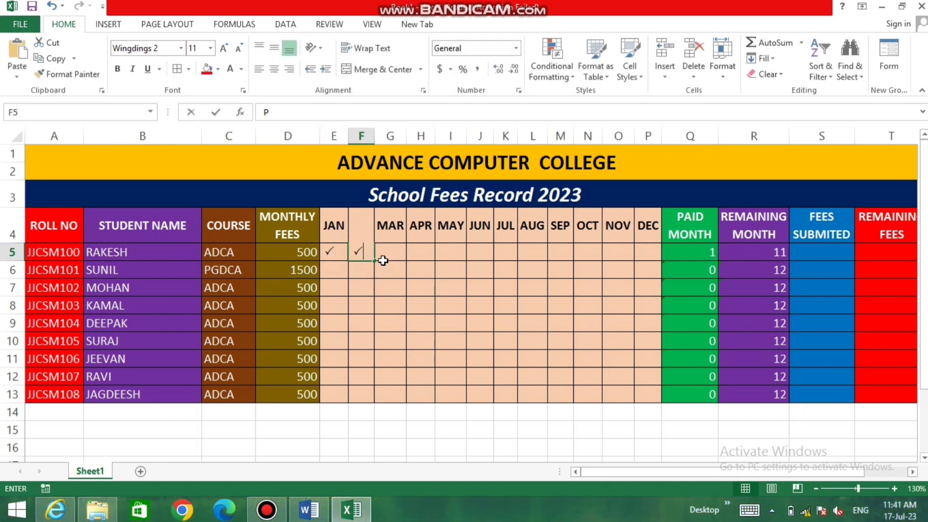
click(383, 252)
text(P)
click(422, 288)
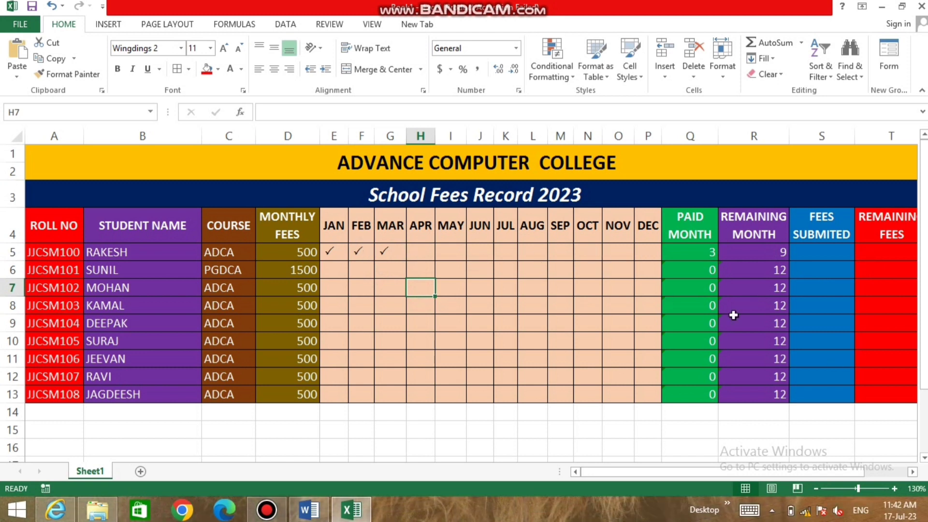
Clear the trial ticks from the month cells in rows 5–7.
drag(489, 286, 341, 247)
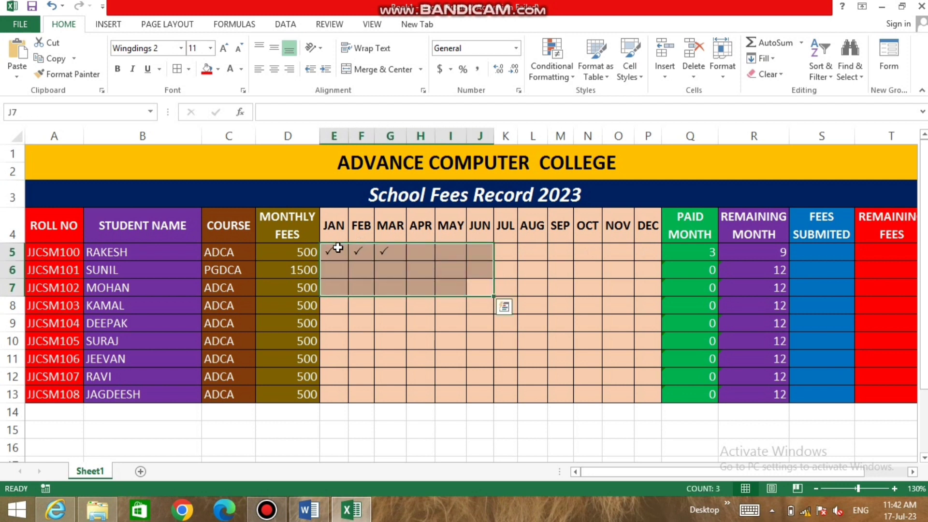
key(Delete)
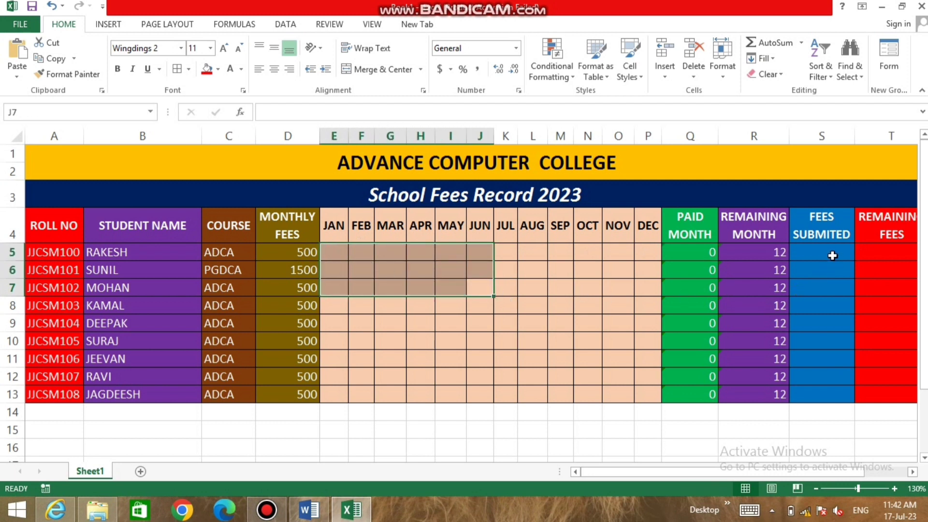
click(832, 256)
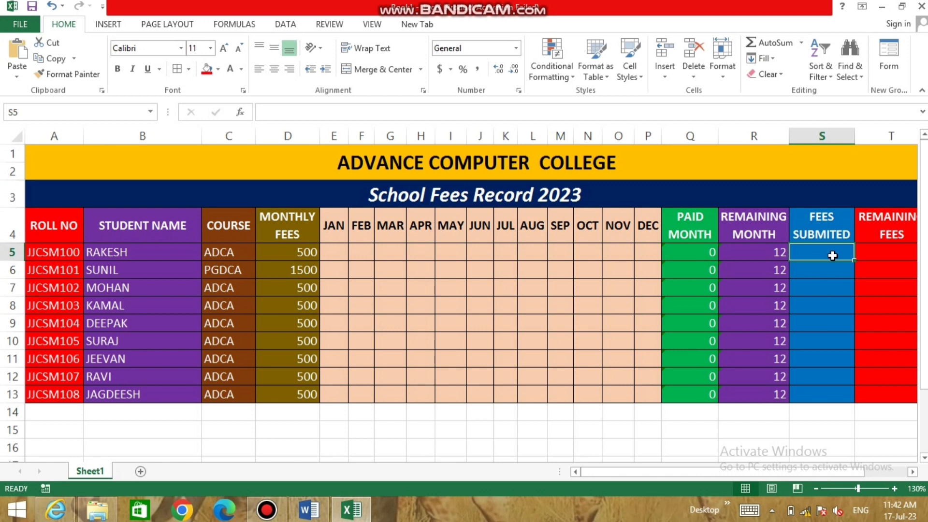
Enter =(D5*Q5) in S5 and fill it down to S13.
text(=)
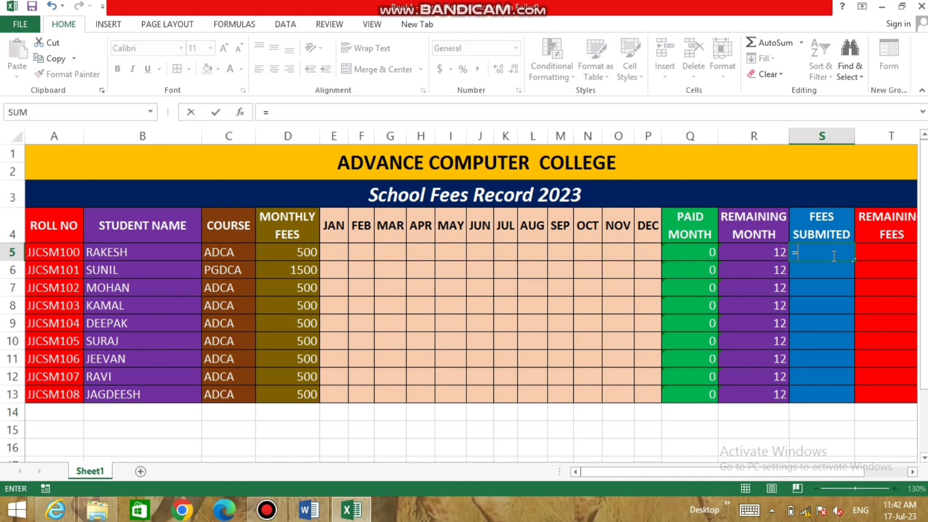
text(()
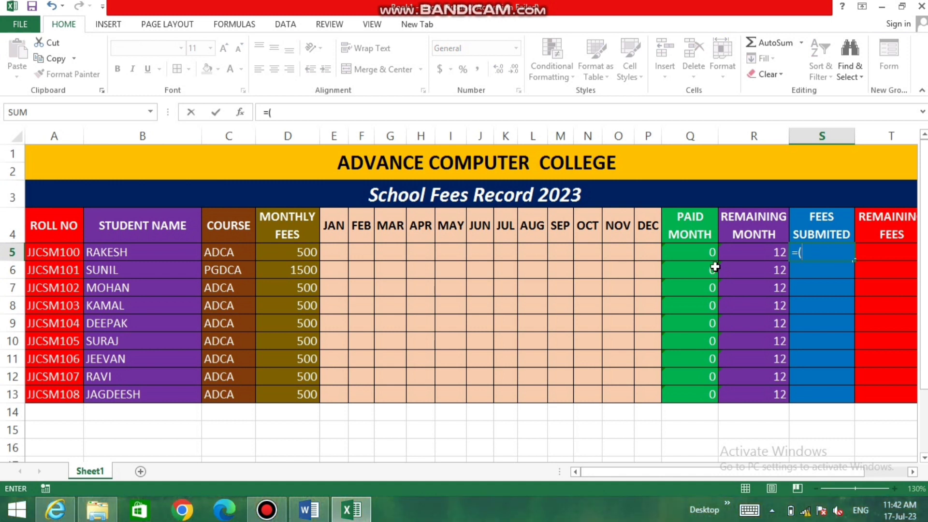
click(298, 251)
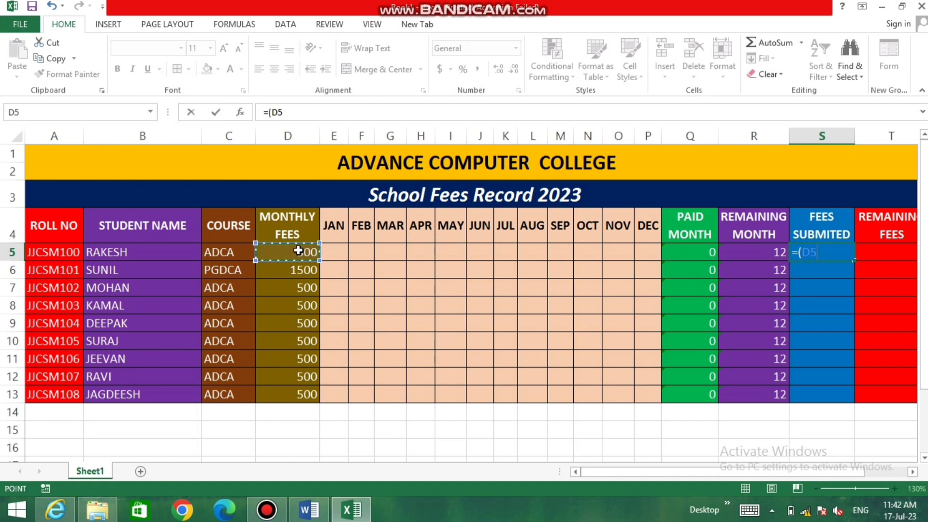
text(*)
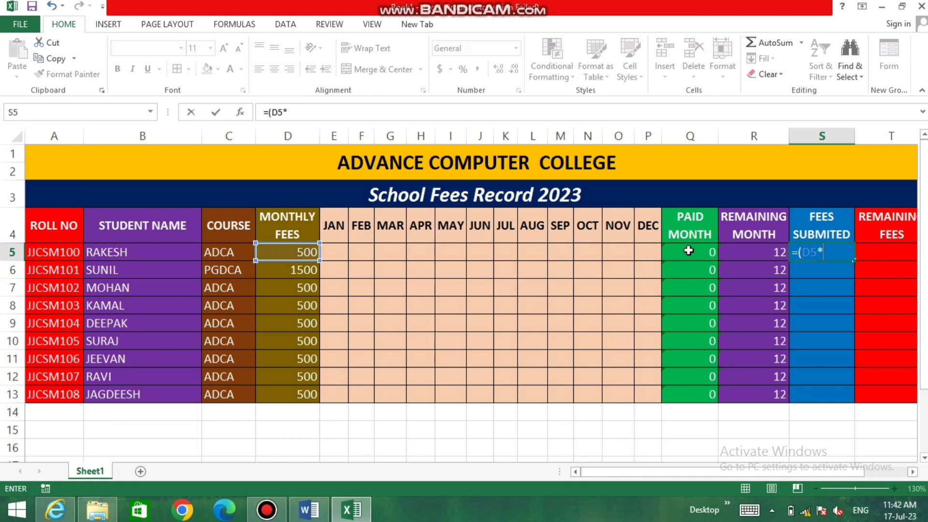
click(689, 250)
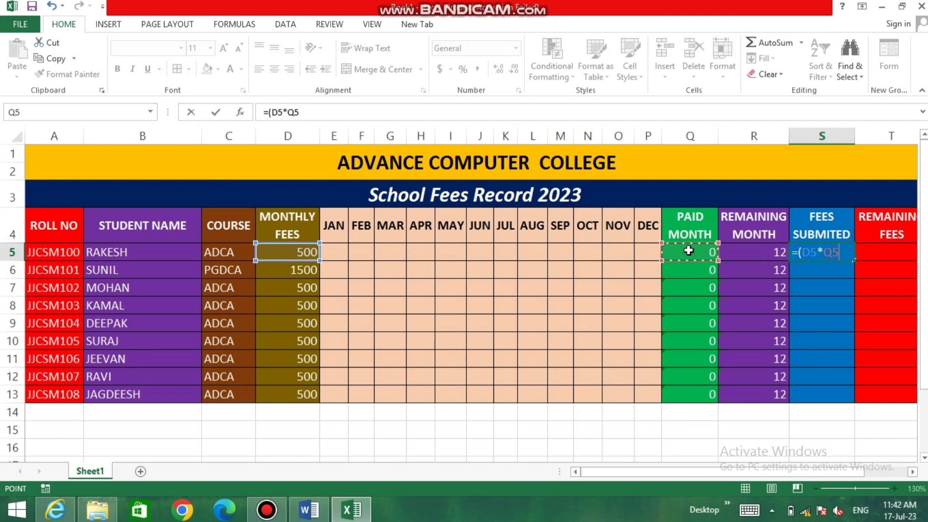
text())
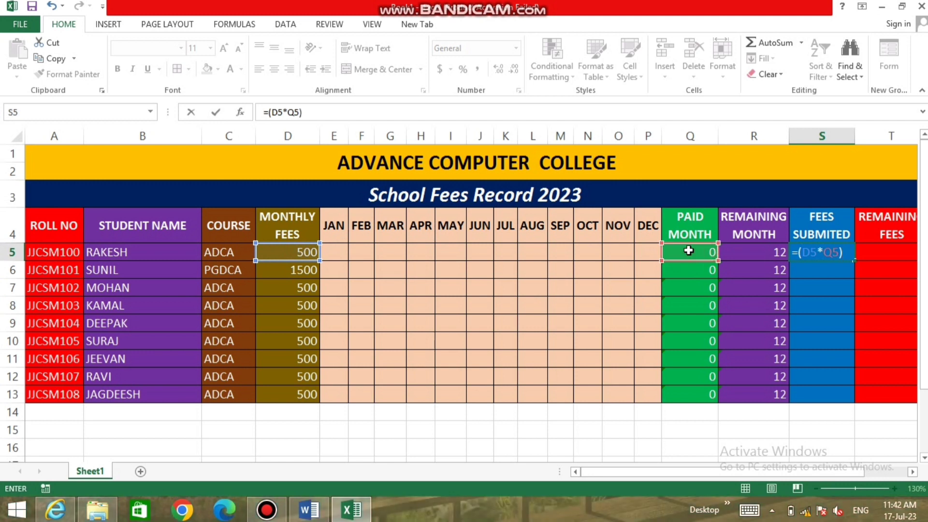
key(Return)
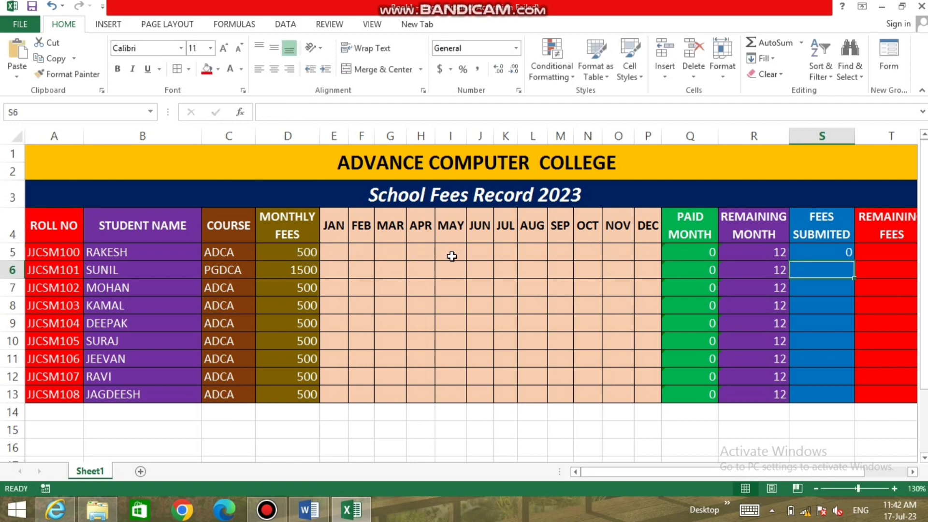
click(846, 251)
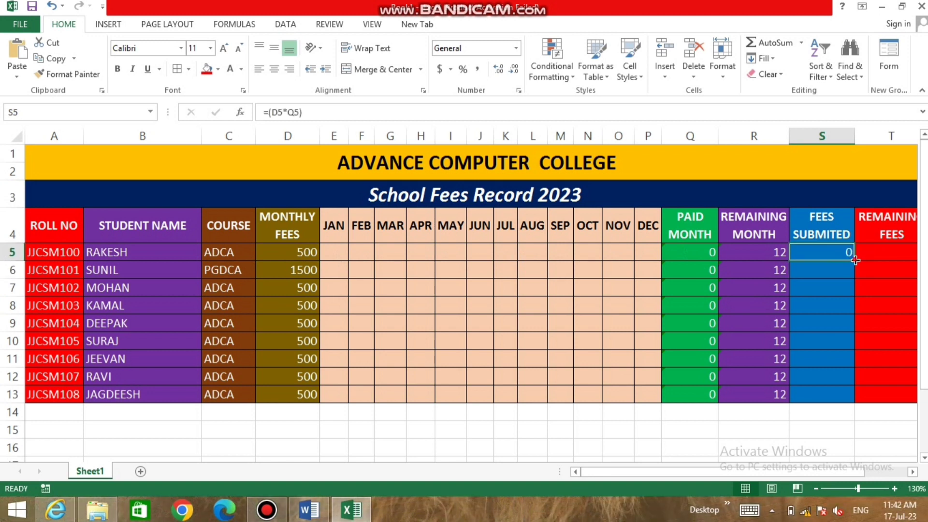
drag(855, 260, 843, 396)
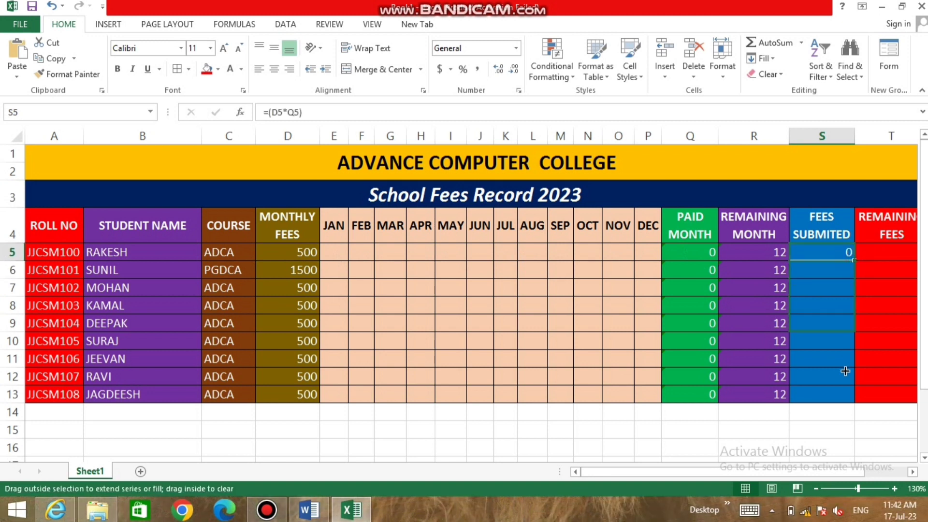
click(886, 251)
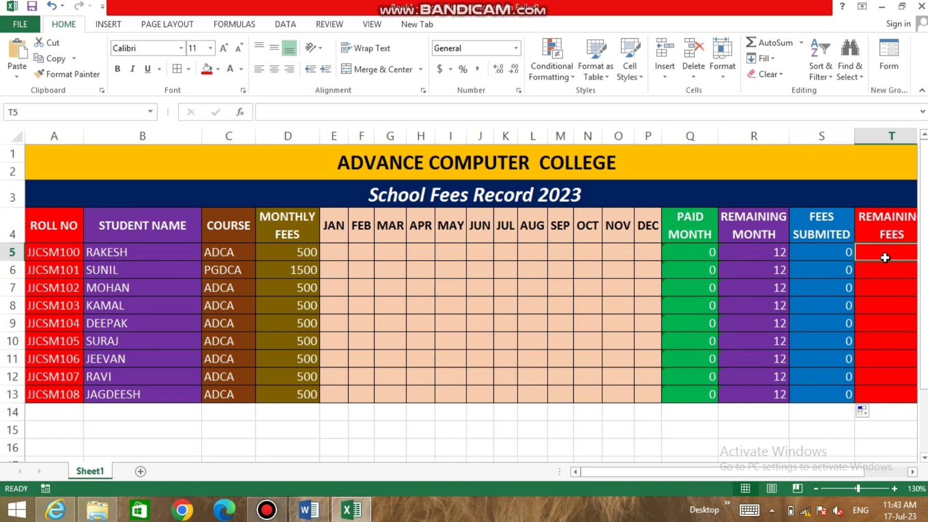
text(=)
text())
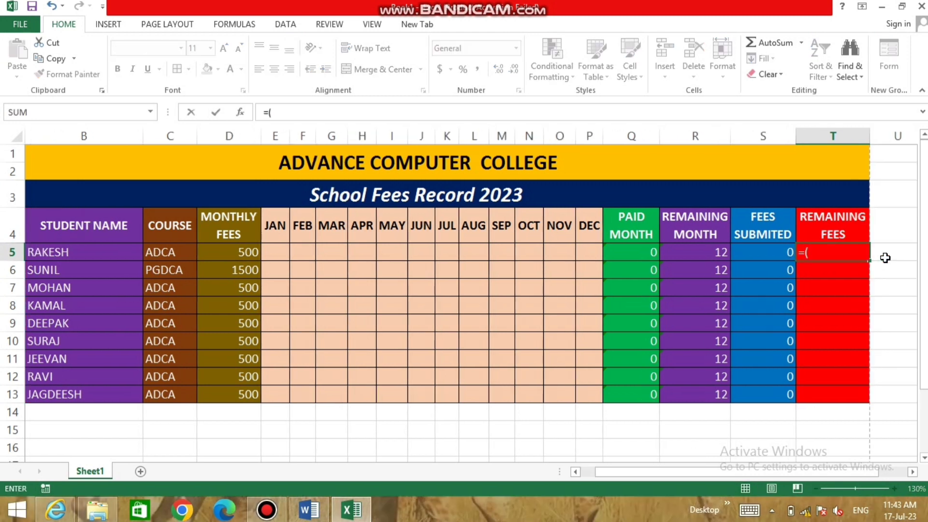
Complete T5 as =(D5*R5) and fill it down to T13.
click(243, 252)
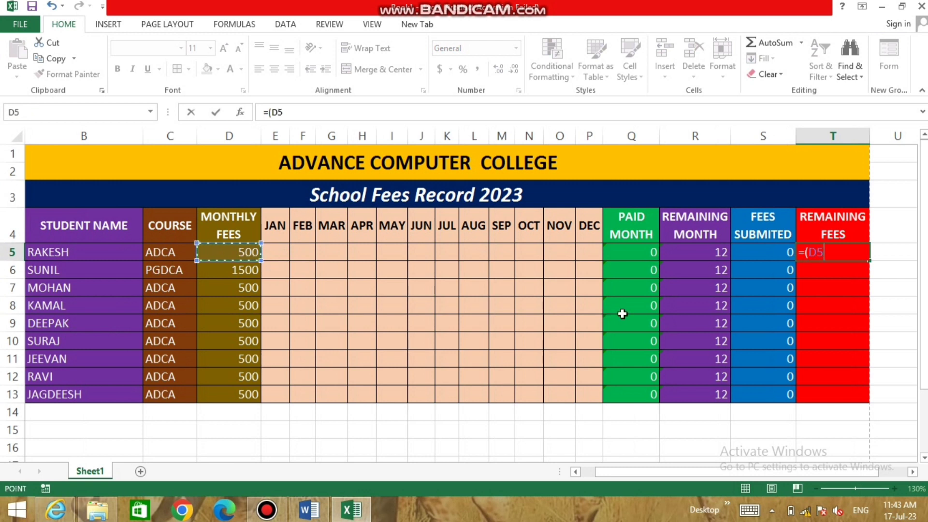
text(*)
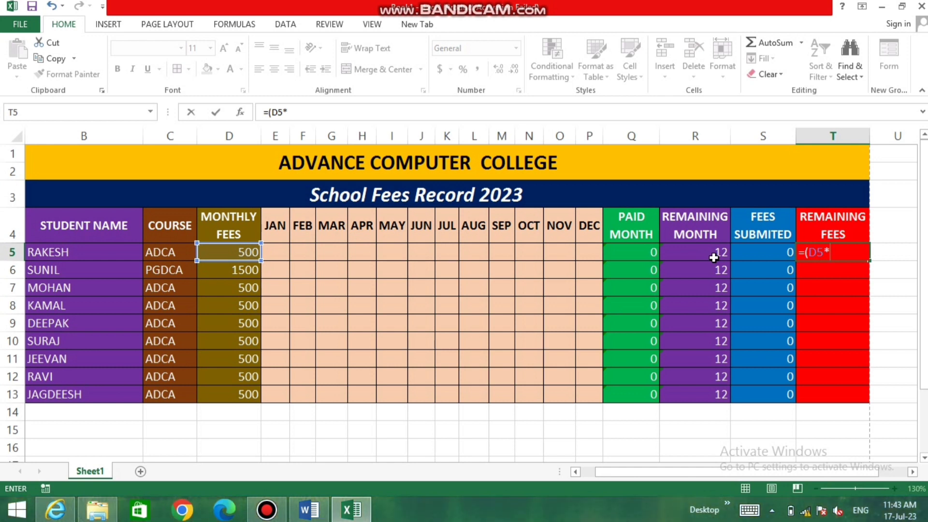
click(699, 249)
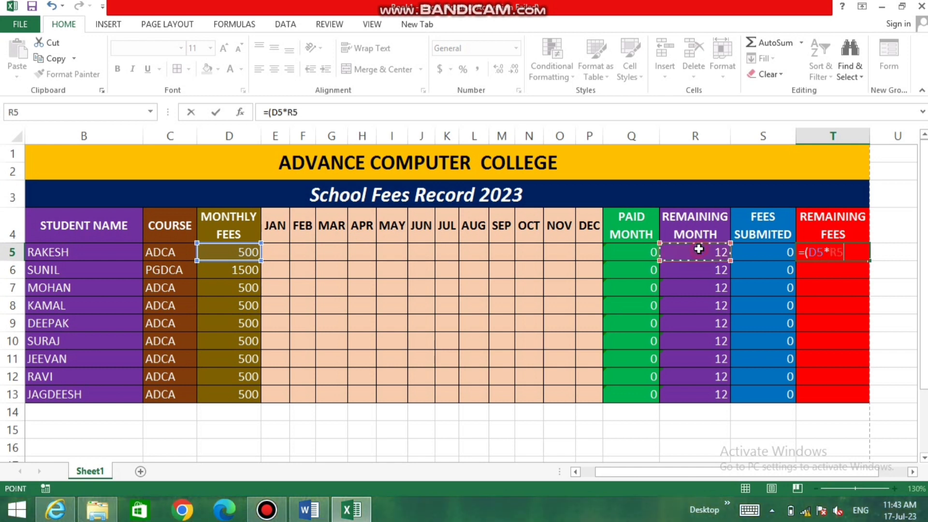
text())
key(Return)
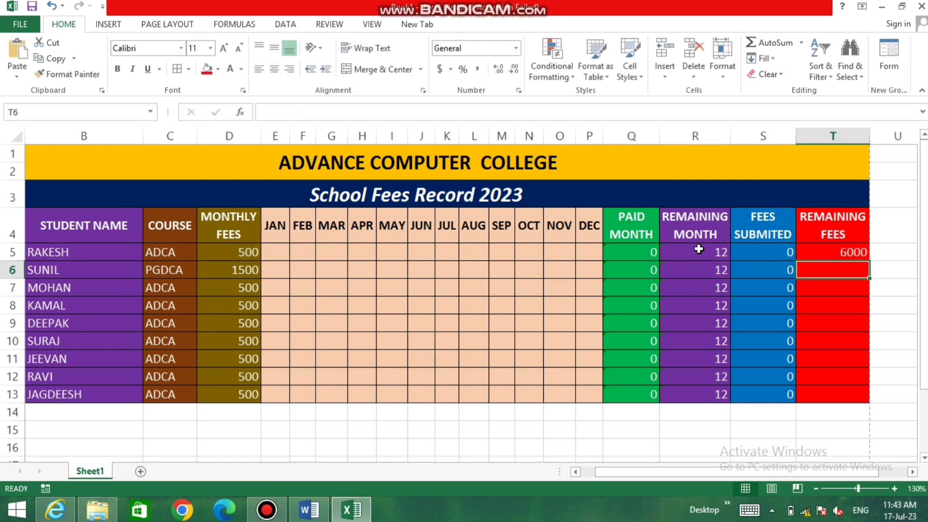
click(865, 255)
drag(870, 264, 870, 402)
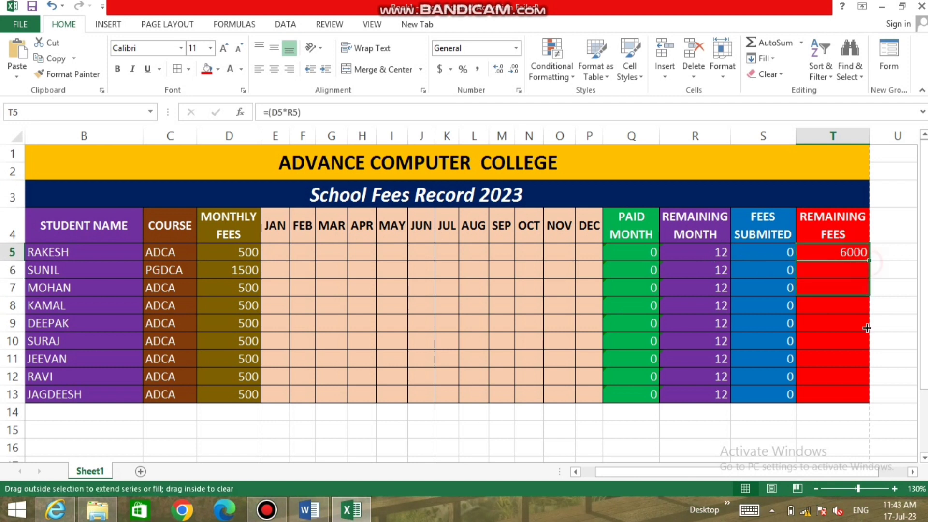
click(754, 307)
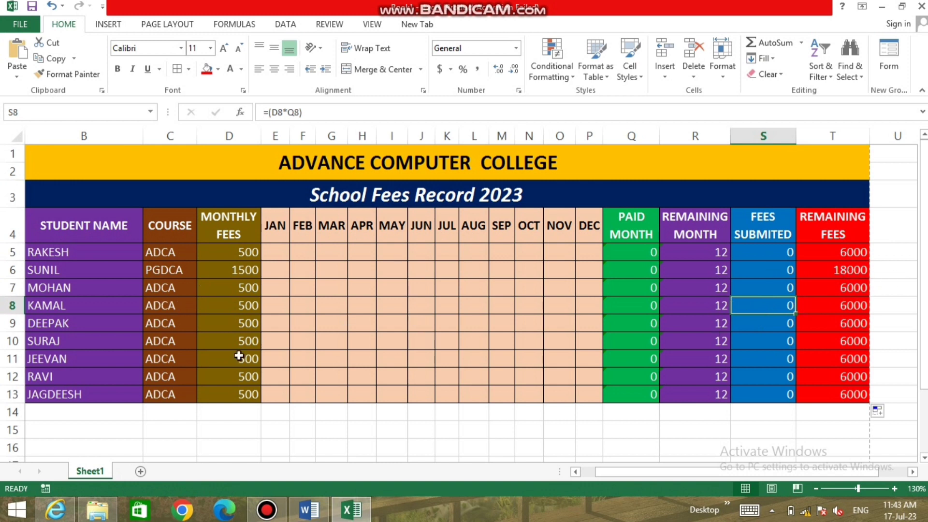
click(269, 250)
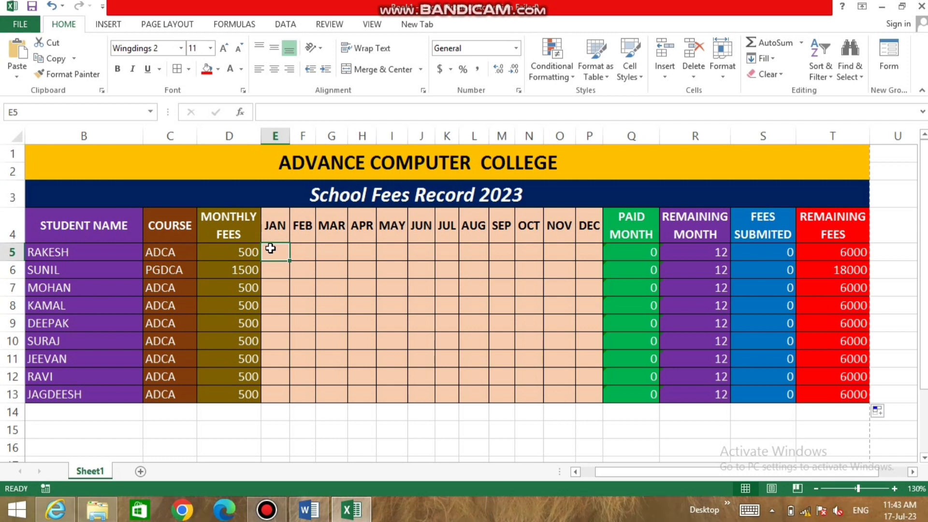
Tick January in E5 and fill the tick down to row 13.
double_click(271, 248)
text(P)
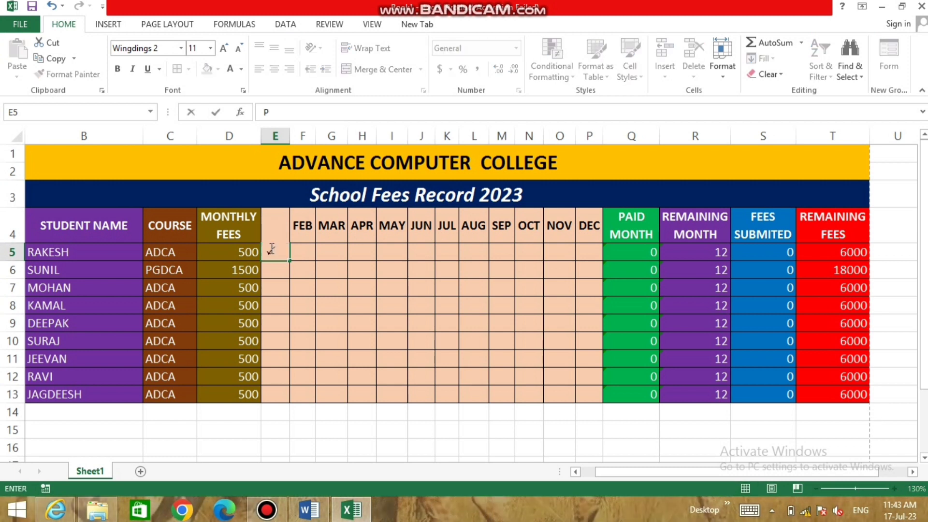
click(279, 256)
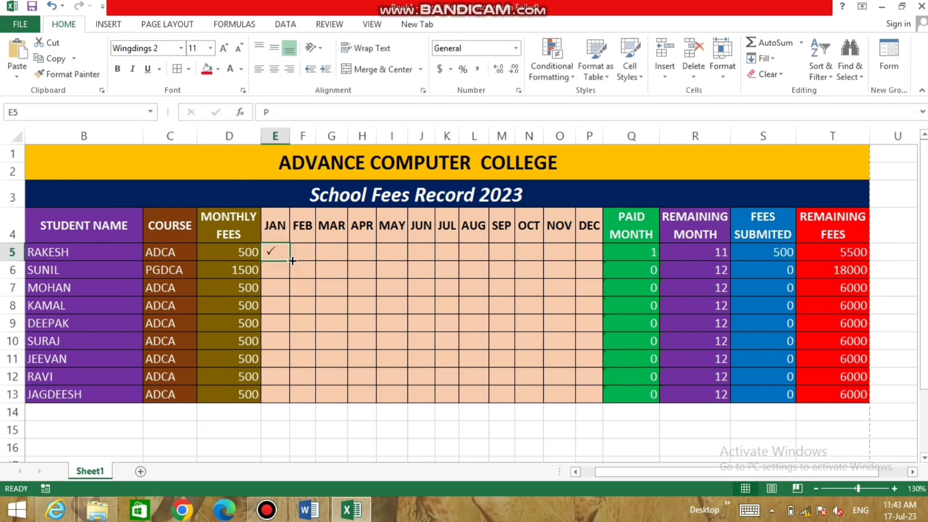
drag(292, 261, 290, 401)
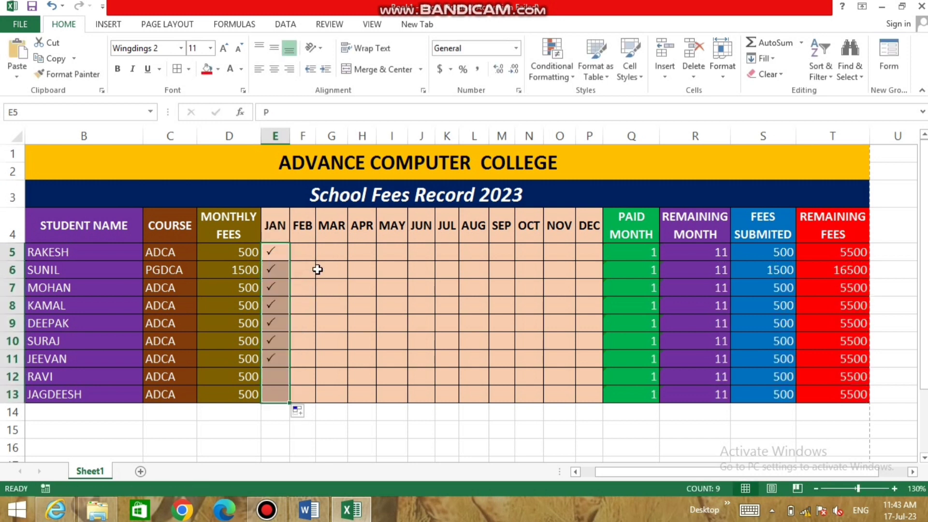
Add February to April ticks across rows 5–7.
click(308, 251)
text(P)
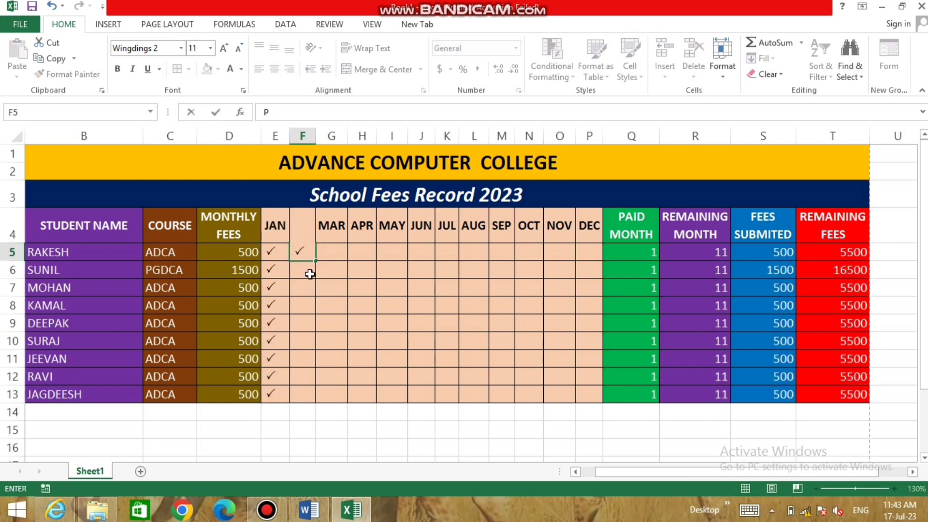
click(327, 259)
text(P)
click(306, 269)
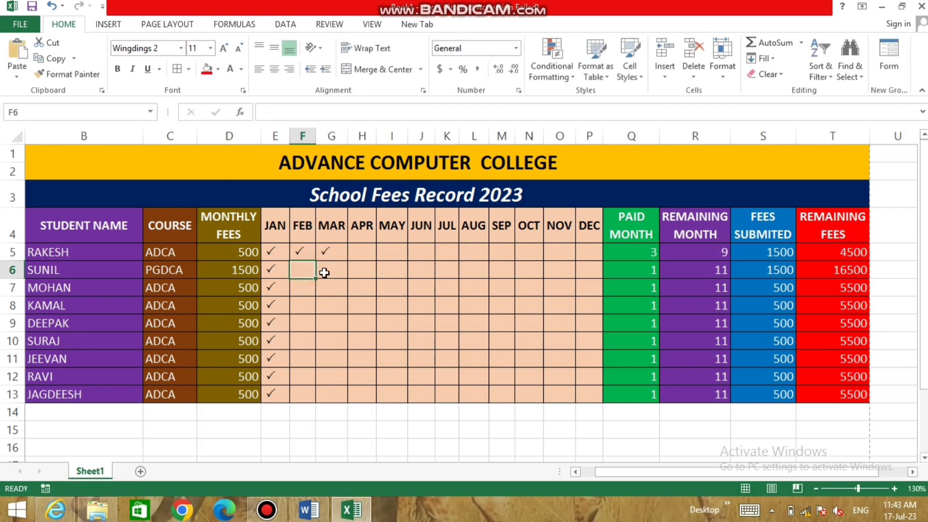
text(P)
click(340, 273)
click(362, 251)
text(P)
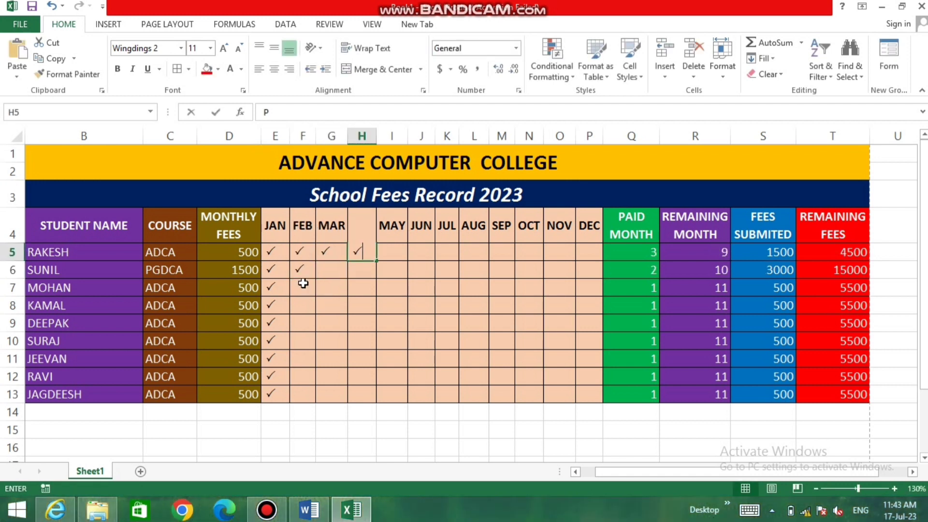
click(303, 287)
text(P)
click(331, 286)
text(P)
click(361, 286)
text(P)
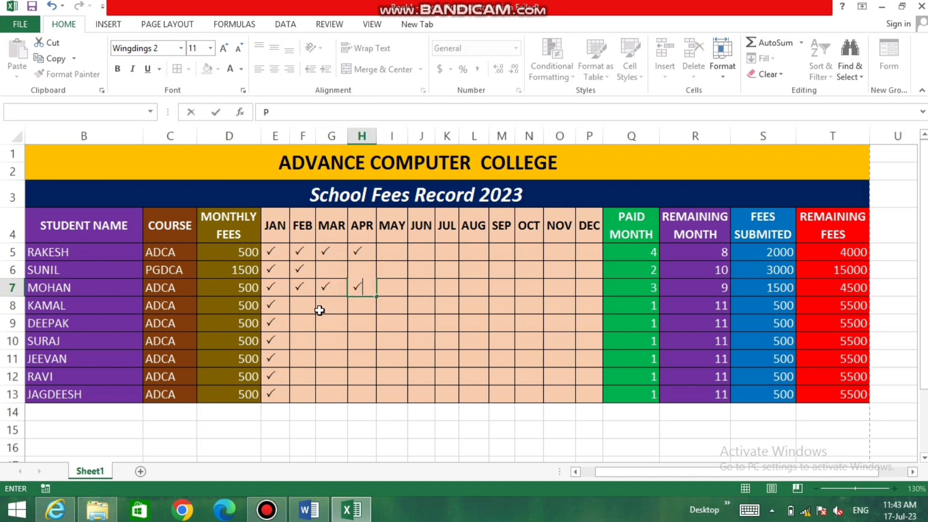
Tick February through September for the student in row 8.
click(304, 304)
text(P)
click(326, 305)
text(P)
click(362, 305)
text(P)
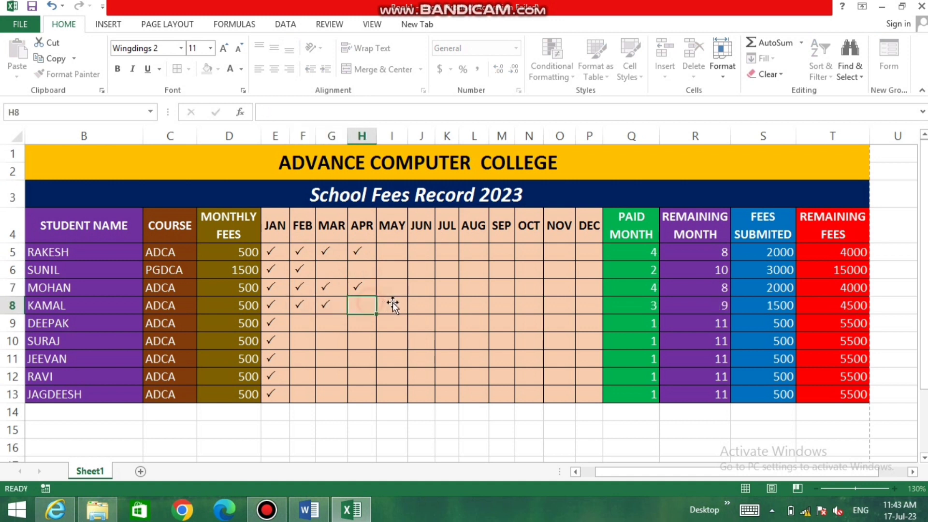
text(P)
click(442, 304)
text(P)
click(453, 305)
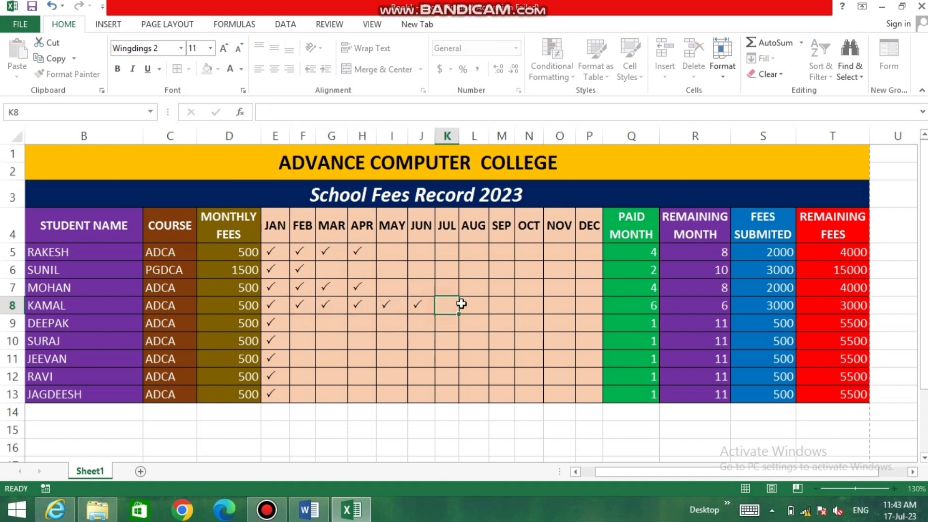
text(P)
click(482, 308)
text(P)
click(503, 307)
text(P)
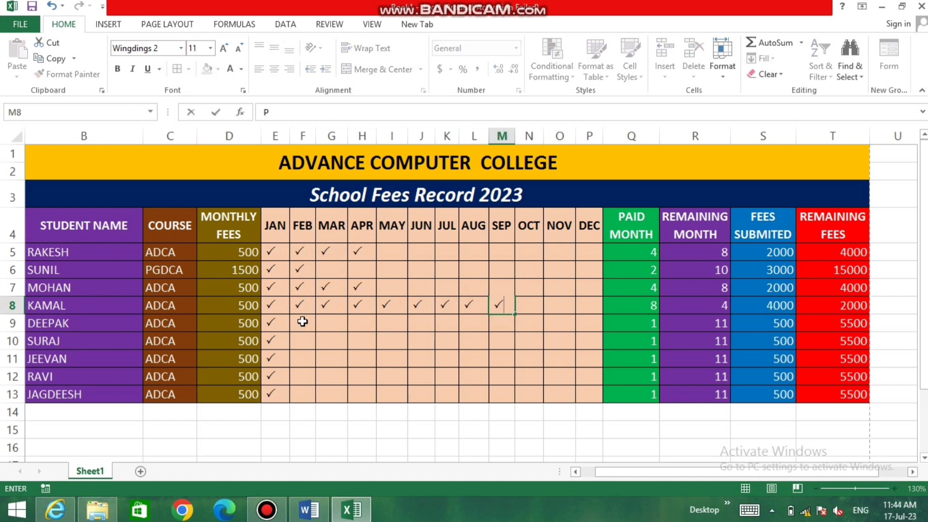
Tick February through September for the student in row 9.
click(303, 322)
text(P)
click(330, 323)
text(P)
click(361, 322)
text(P)
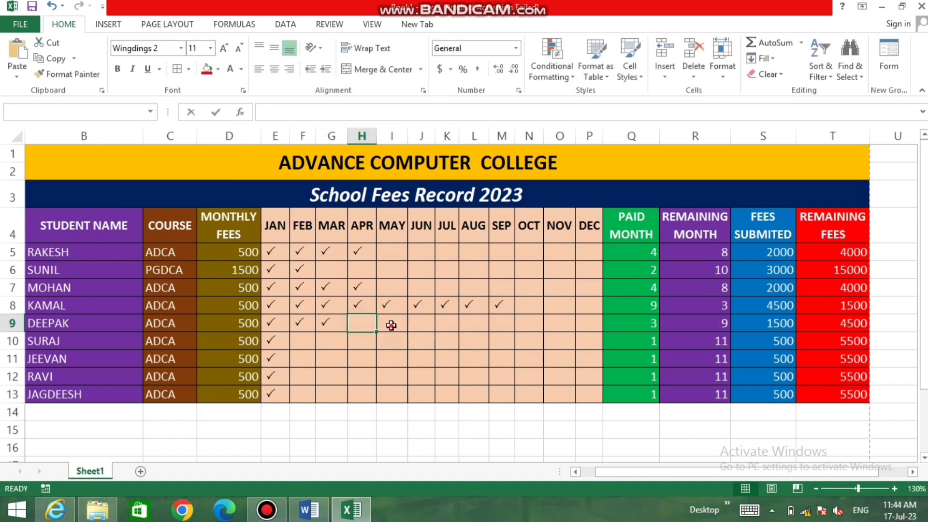
click(392, 324)
text(P)
click(420, 323)
text(P)
click(448, 323)
text(P)
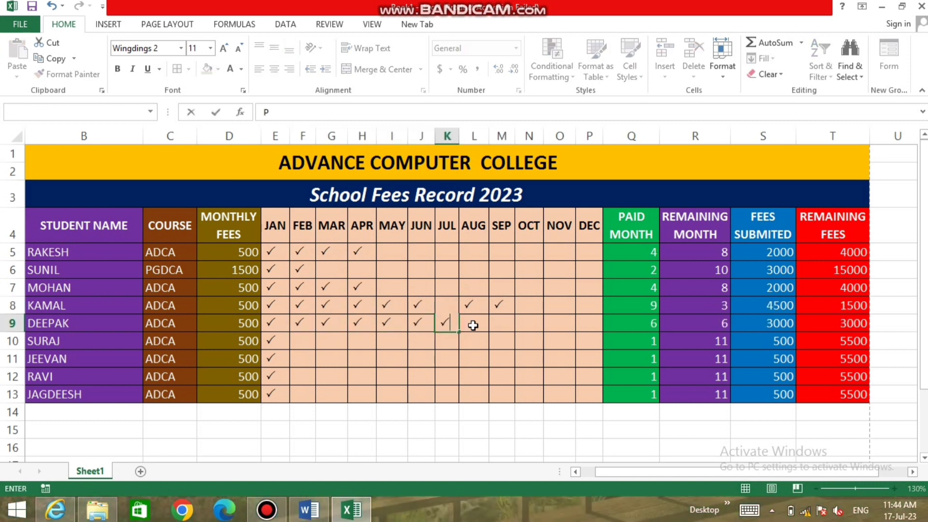
click(474, 323)
text(P)
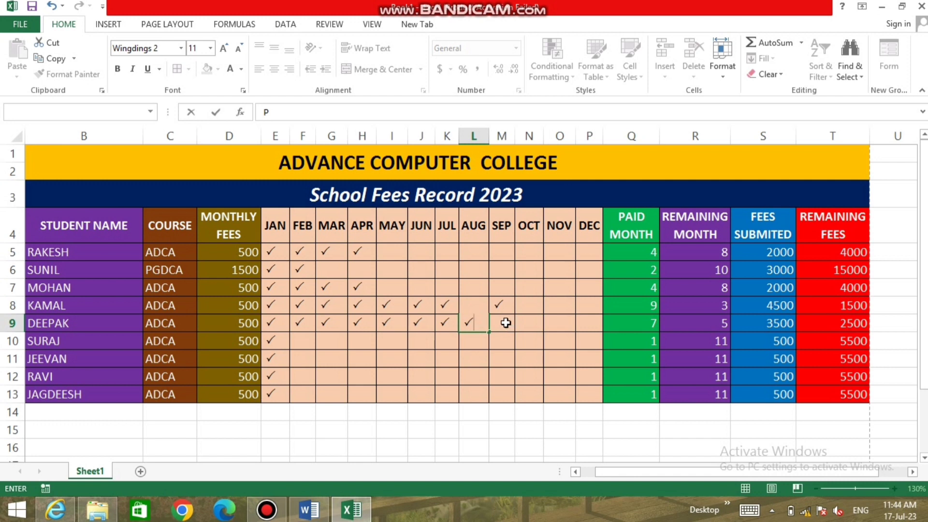
click(503, 325)
text(P)
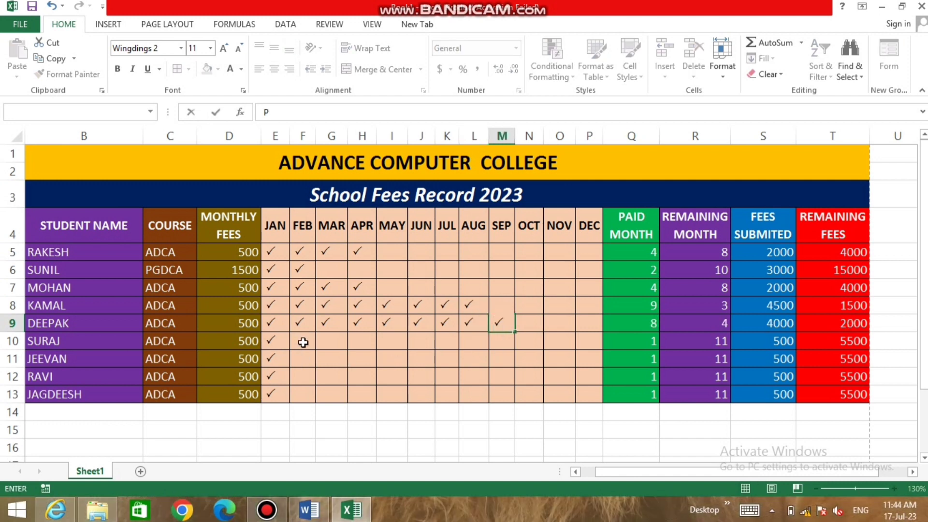
click(303, 342)
text(P)
Tick the months through July for the student in row 10.
click(343, 342)
text(P)
click(370, 342)
text(P)
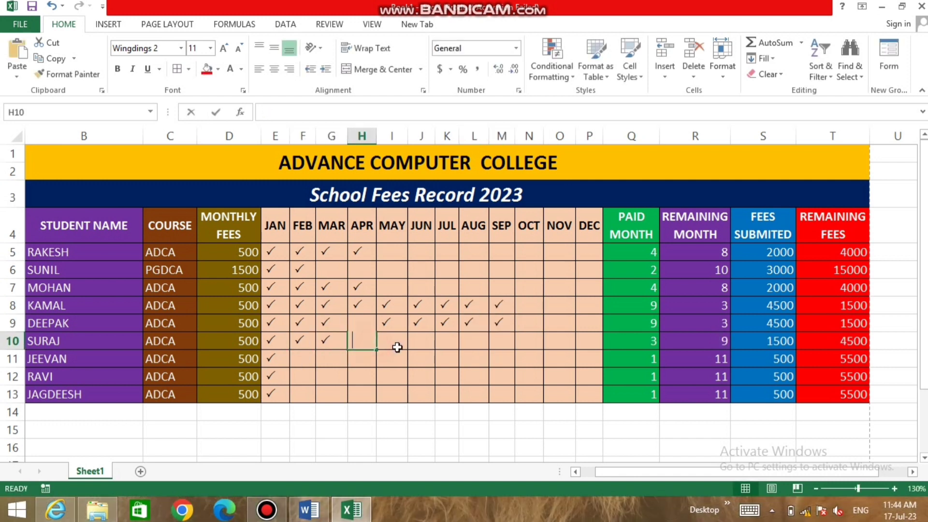
click(396, 344)
text(P)
click(430, 347)
text(P)
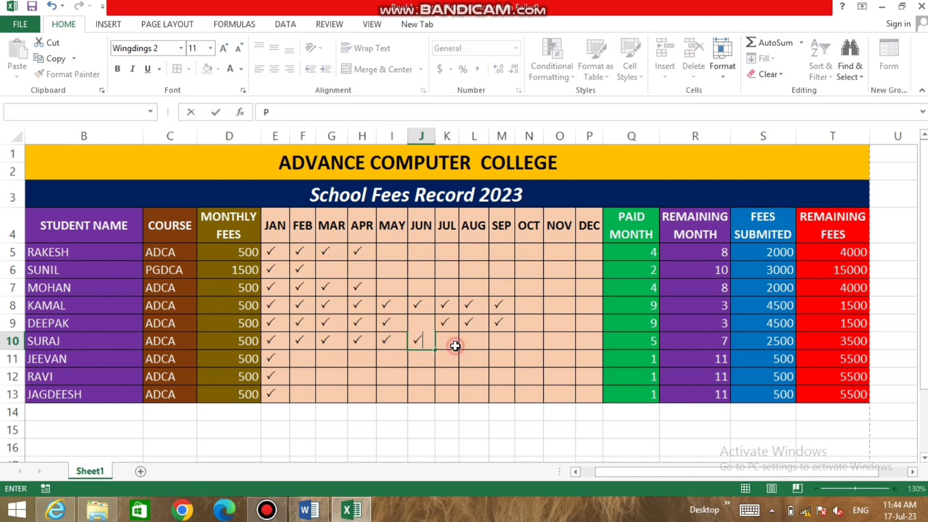
click(452, 346)
text(P)
Tick February to May for the student in row 11.
click(304, 359)
text(P)
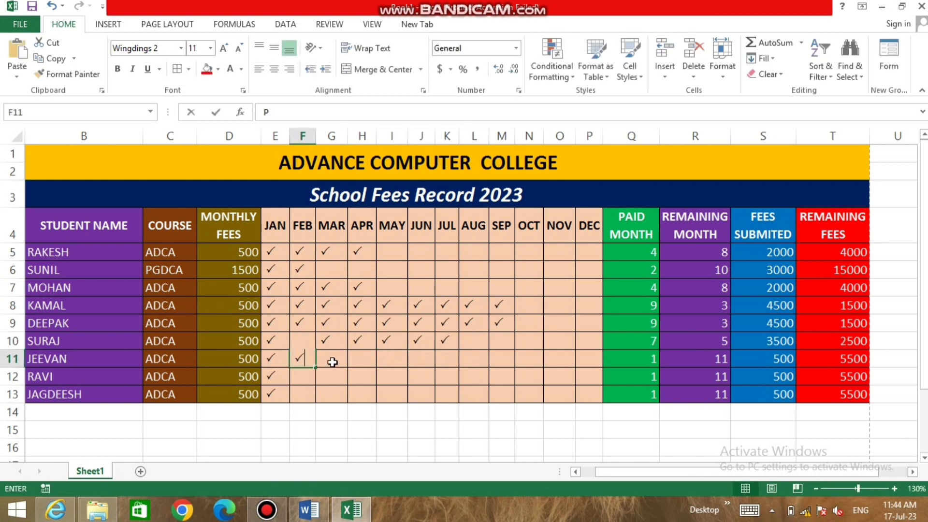
click(332, 360)
text(P)
click(371, 356)
text(P)
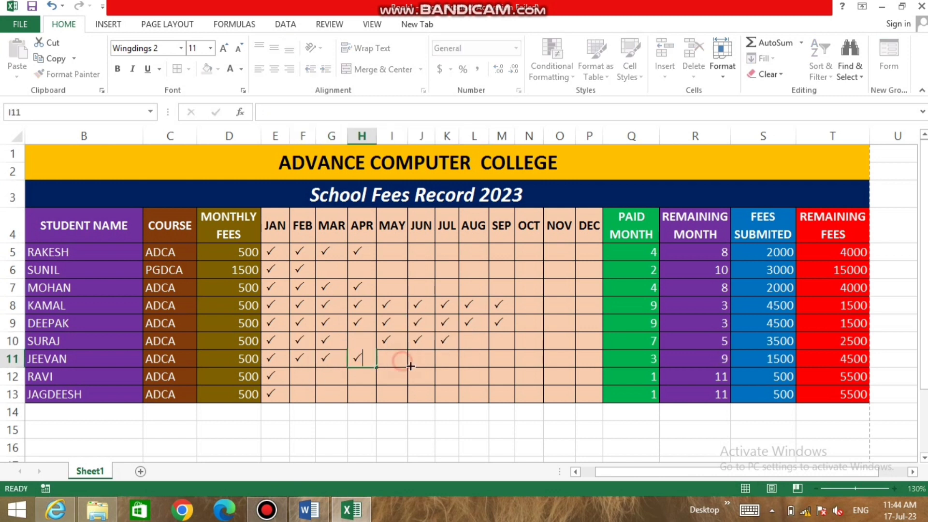
click(394, 361)
text(P)
click(360, 384)
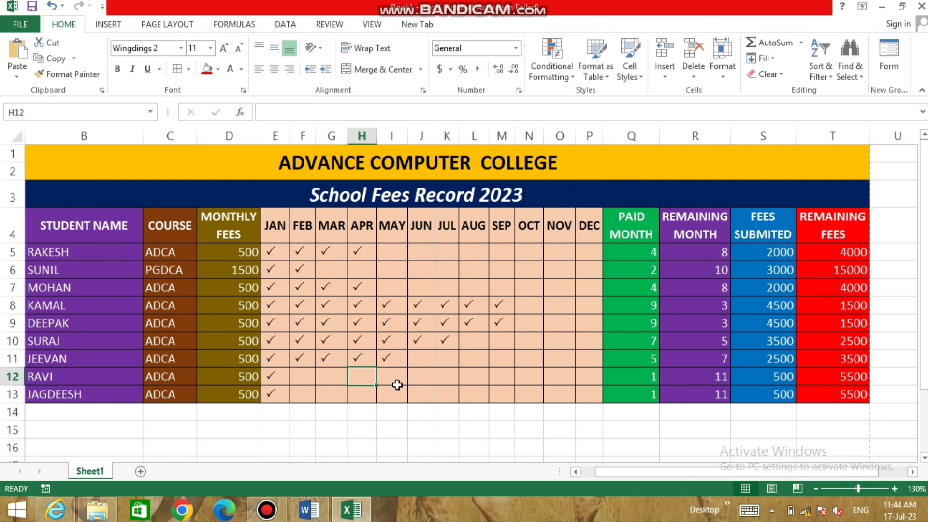
Tick June for row 11 and February to May for row 12.
click(416, 360)
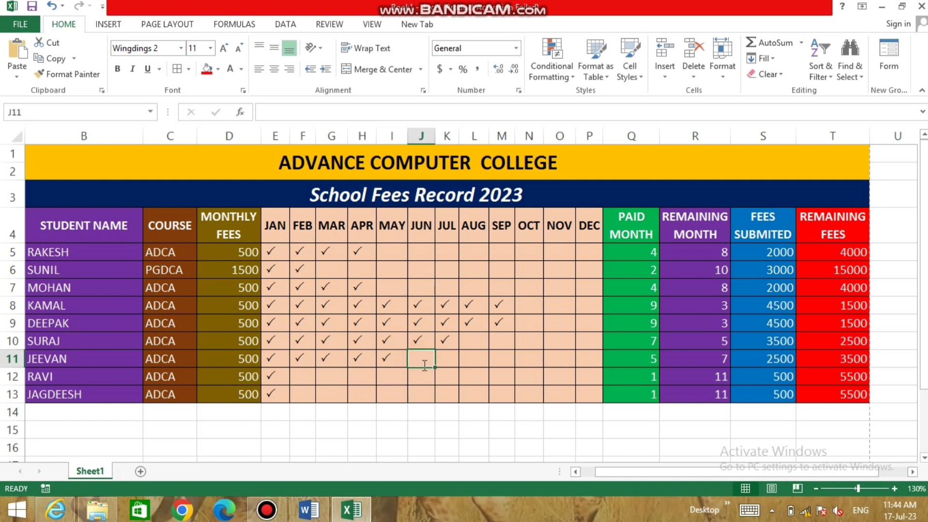
text(P)
key(Return)
click(303, 377)
text(P)
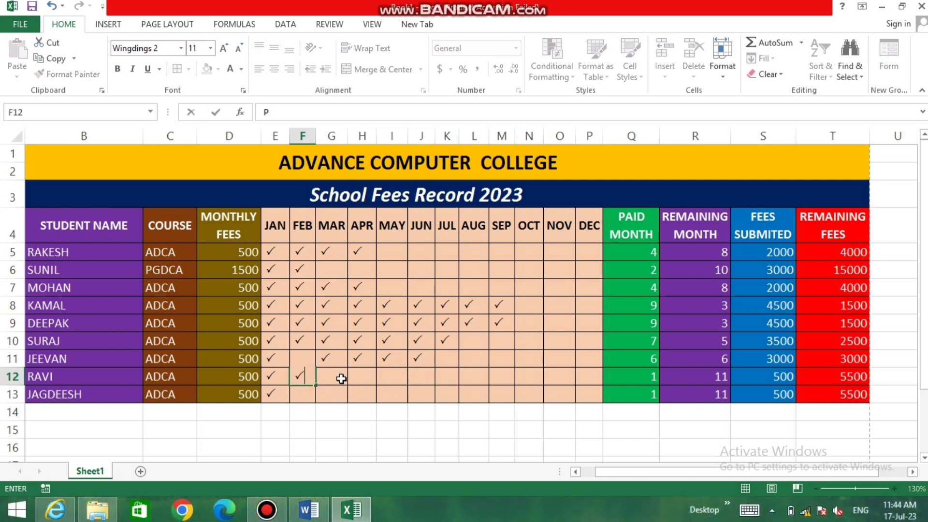
click(341, 379)
text(P)
click(367, 380)
text(P)
click(394, 377)
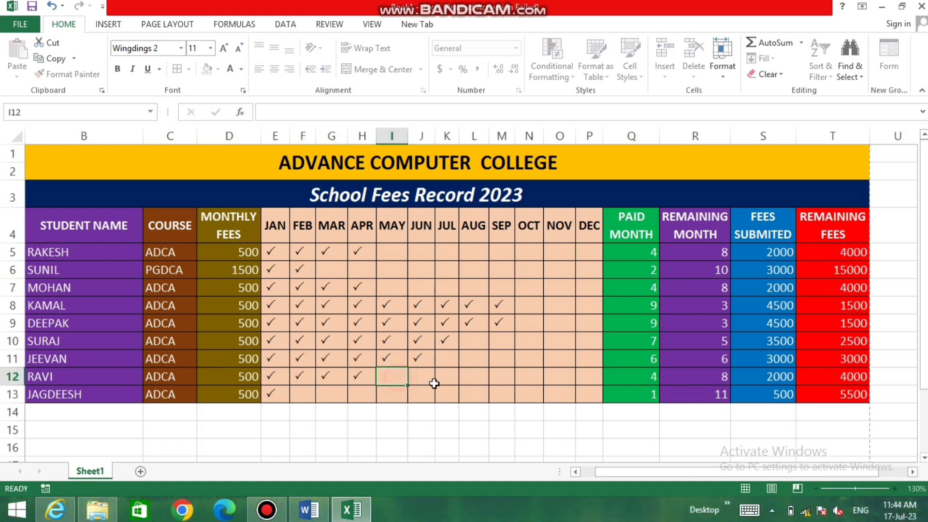
text(P)
Tick February to May for the last student in row 13.
click(413, 396)
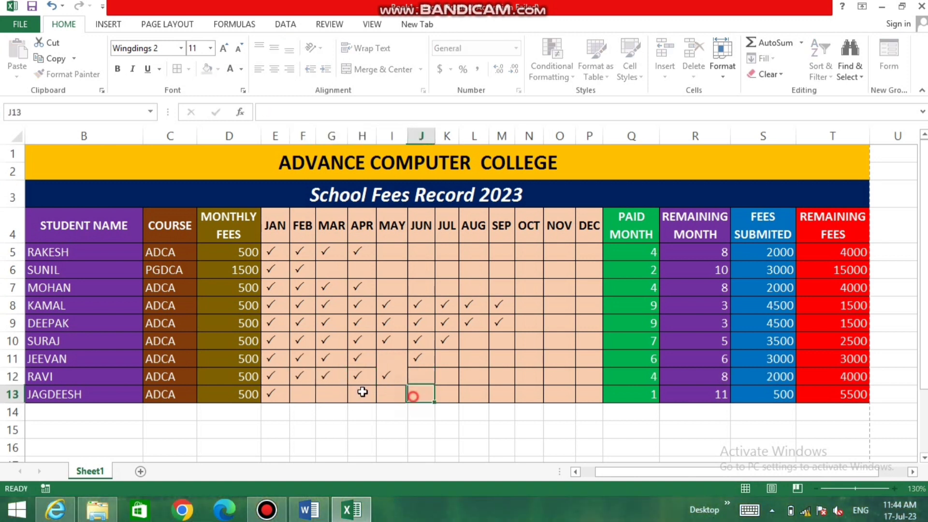
click(300, 394)
text(P)
click(333, 394)
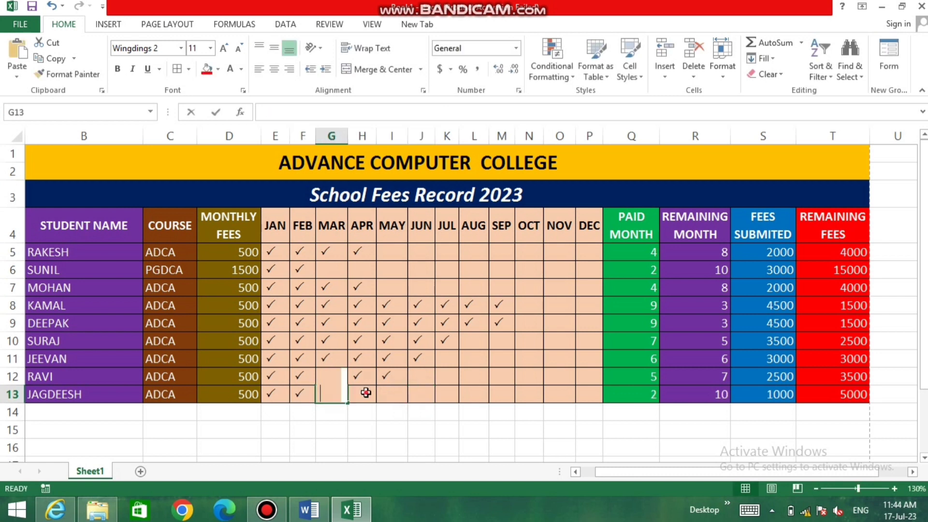
text(P)
click(366, 393)
text(P)
click(391, 393)
text(P)
click(450, 376)
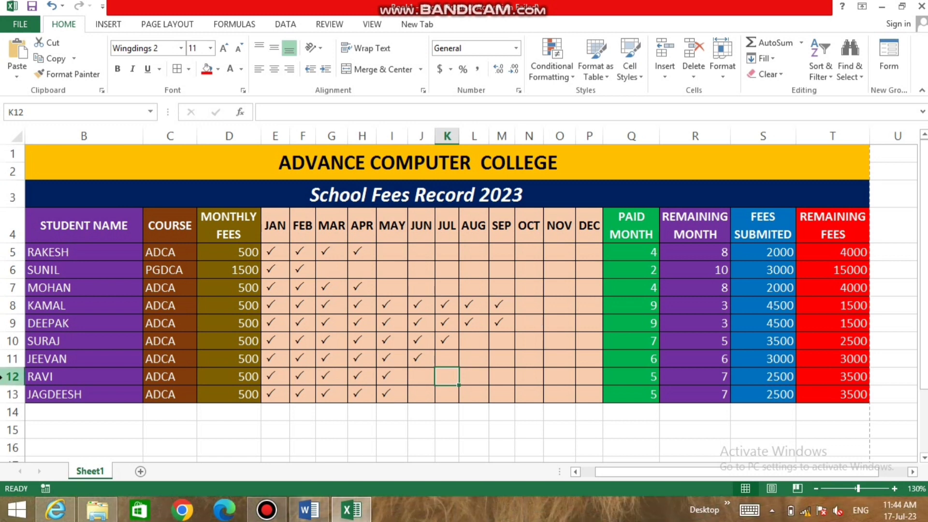
Tick June through December in row 13 so all twelve months are paid.
click(430, 394)
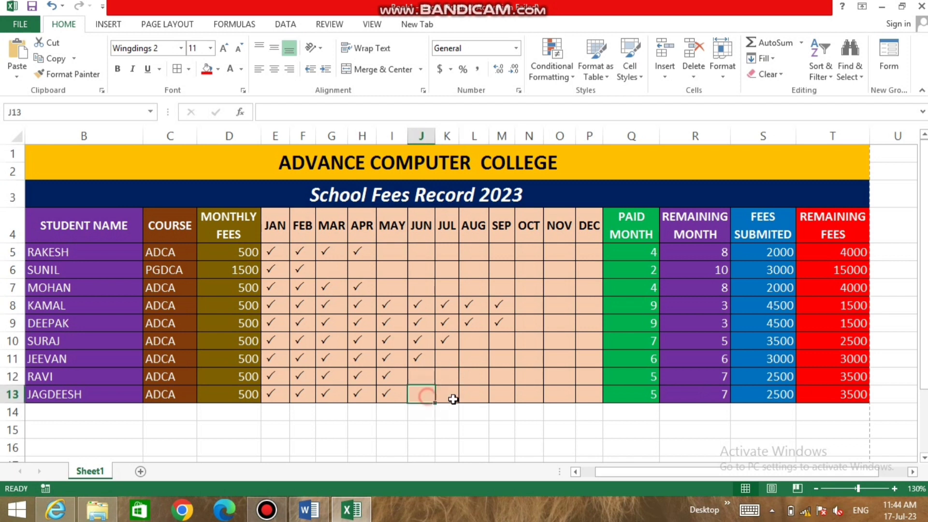
text(P)
click(456, 398)
text(P)
click(472, 395)
text(P)
click(497, 395)
text(P)
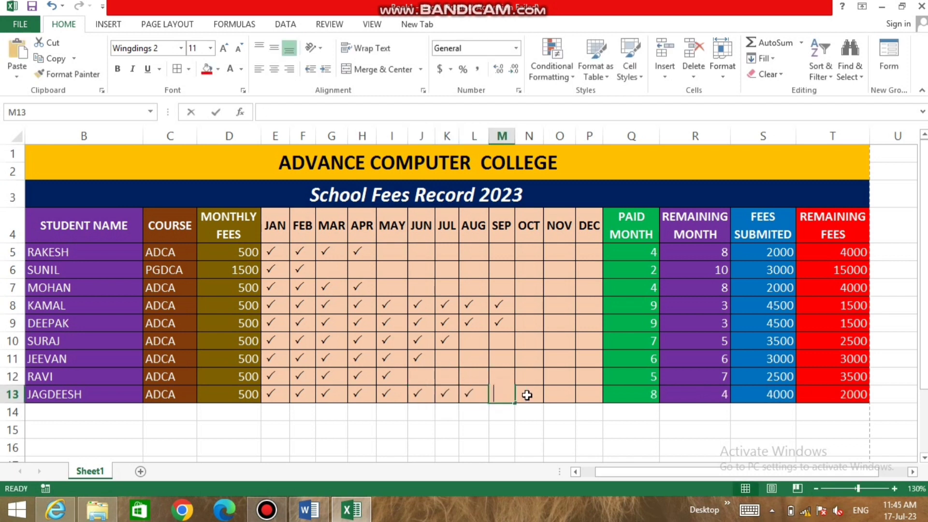
click(527, 395)
text(P)
click(559, 395)
text(P)
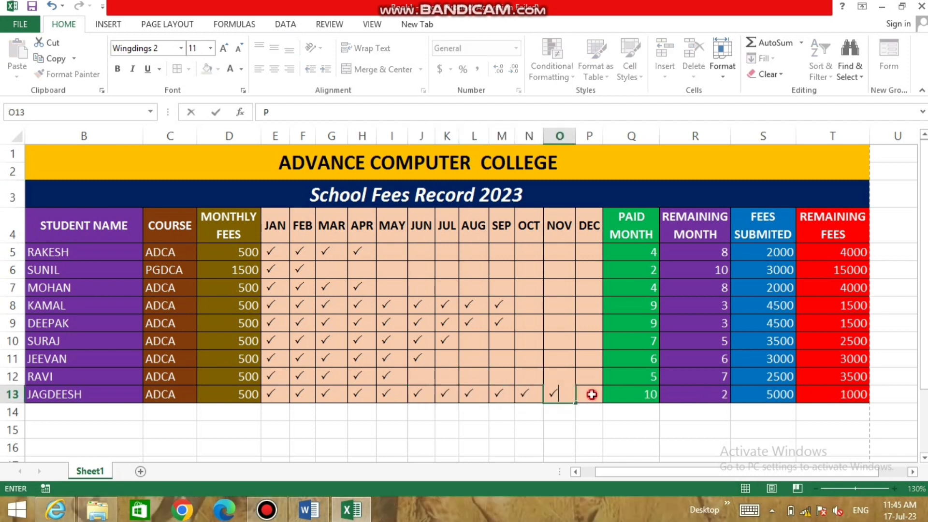
click(588, 396)
text(P)
click(582, 348)
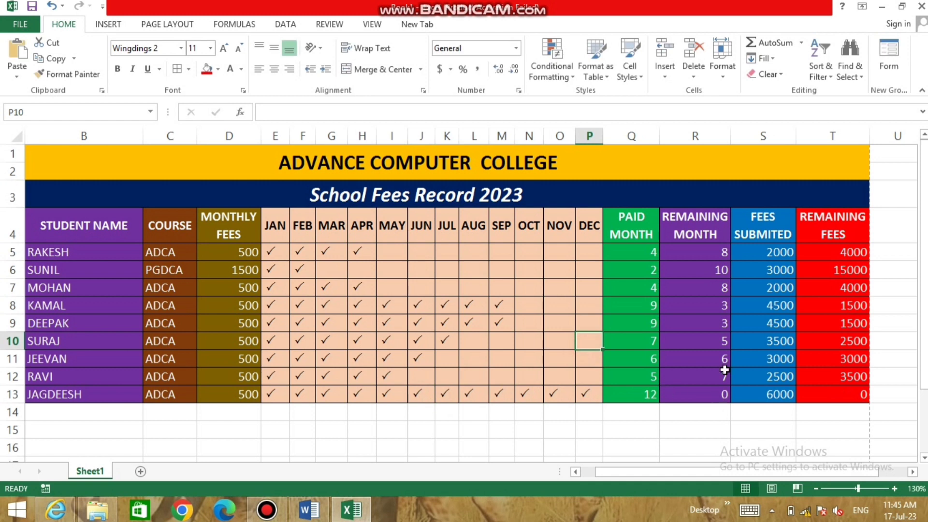
Check row 13's remaining months and remaining fees formulas, both now 0.
mouse_move(702, 234)
mouse_down()
mouse_move(696, 300)
mouse_move(723, 399)
mouse_up()
click(723, 399)
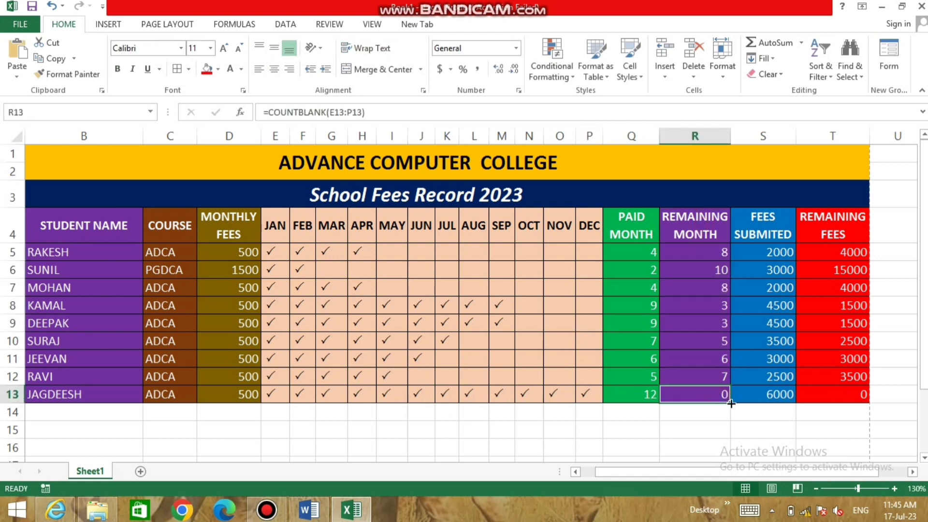
click(844, 401)
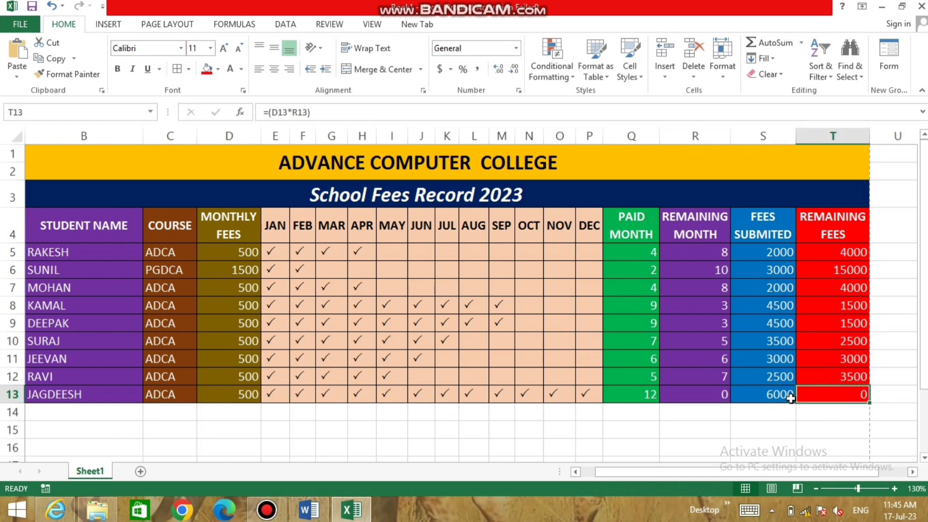